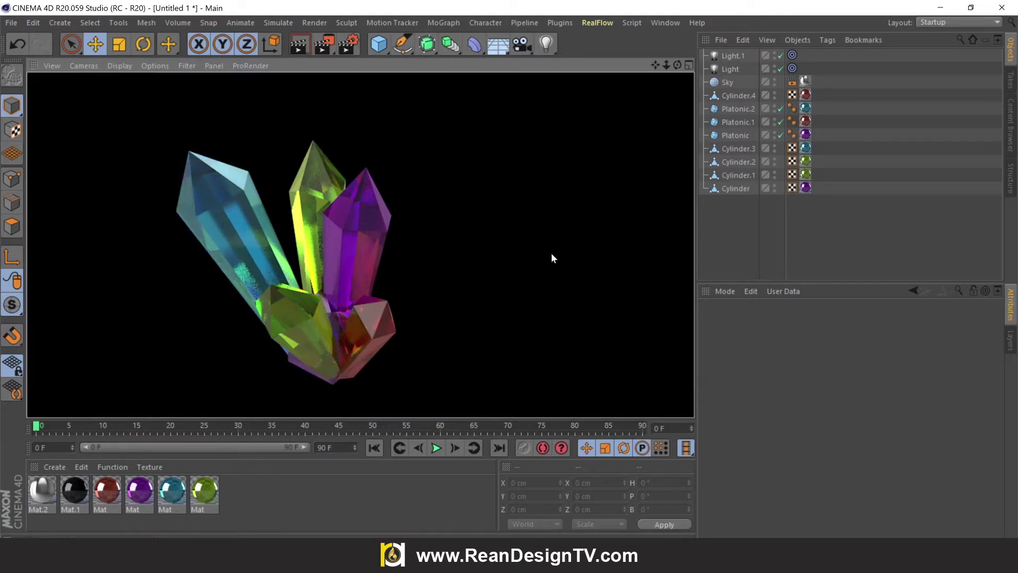
# Delete all the crystal scene's materials.
pyautogui.click(551, 254)
pyautogui.keyDown('alt'); pyautogui.moveTo(299, 286); pyautogui.dragTo(350, 289); pyautogui.keyUp('alt')
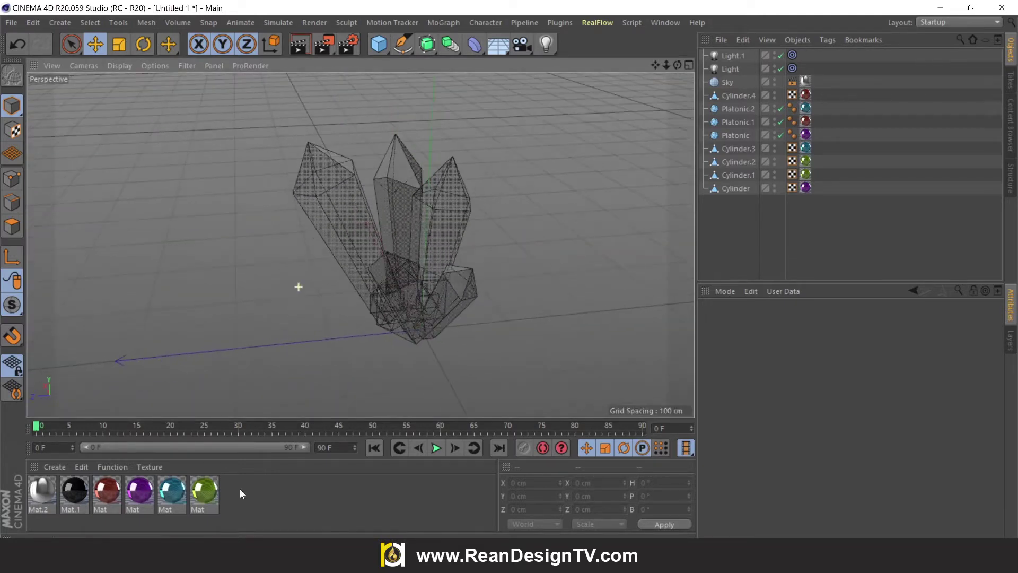
pyautogui.click(206, 493)
pyautogui.hotkey('ctrl', 'a')
pyautogui.press('Delete')
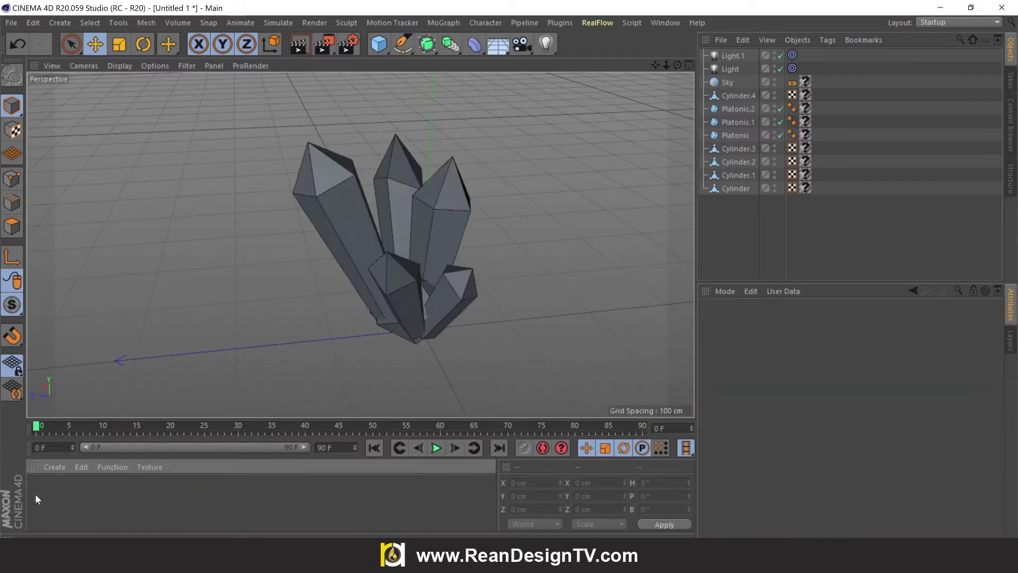
# Delete every object in the scene, including the lights, sky, cylinders and platonics.
pyautogui.click(715, 61)
pyautogui.keyDown('shift'); pyautogui.click(740, 189); pyautogui.keyUp('shift')
pyautogui.press('Delete')
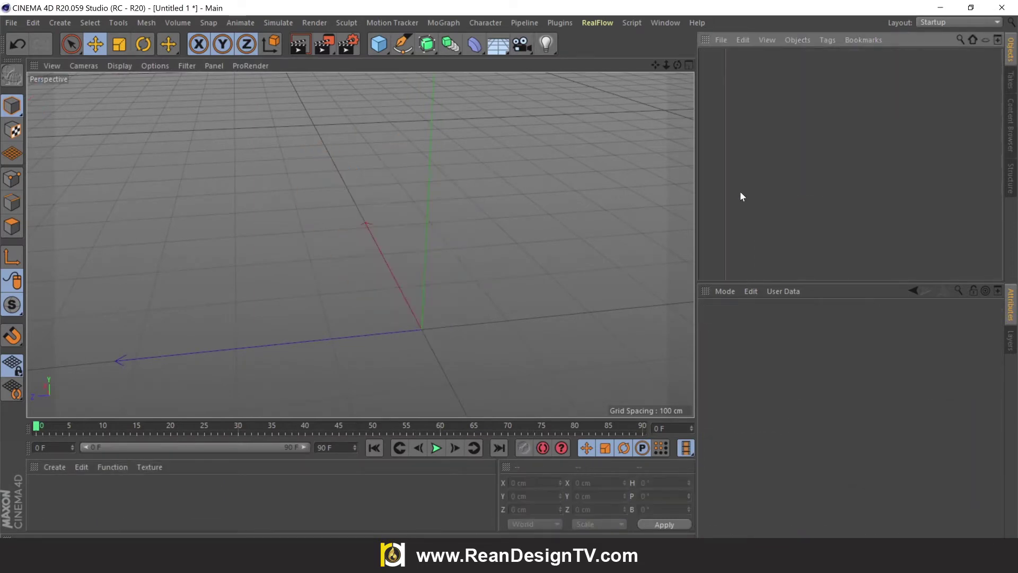
# Add a cylinder primitive and raise it to a Y position of about 120.7 cm.
pyautogui.moveTo(677, 66); pyautogui.dragTo(576, 64)
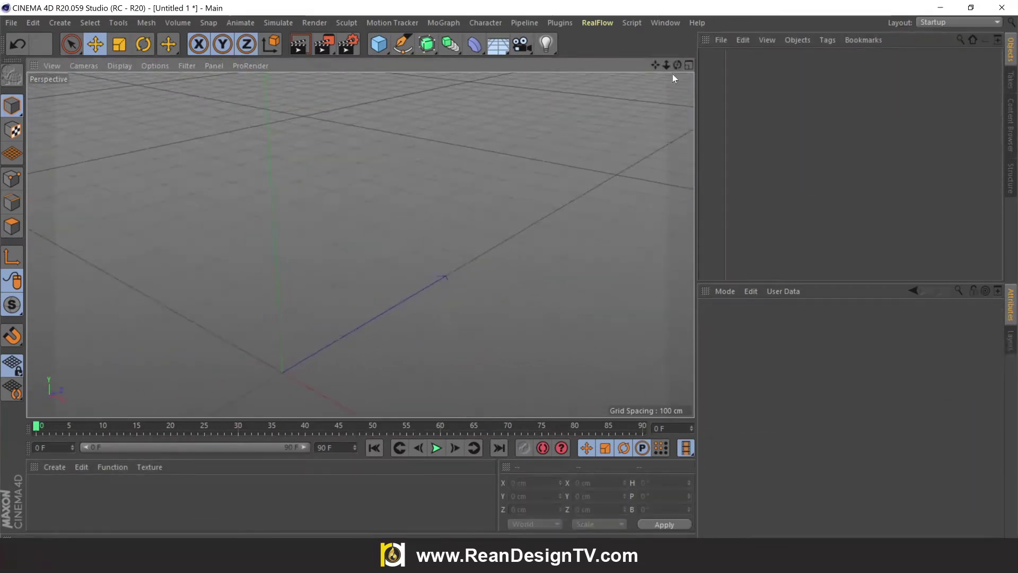
pyautogui.moveTo(669, 100); pyautogui.dragTo(444, 240)
pyautogui.moveTo(656, 68); pyautogui.dragTo(657, 62)
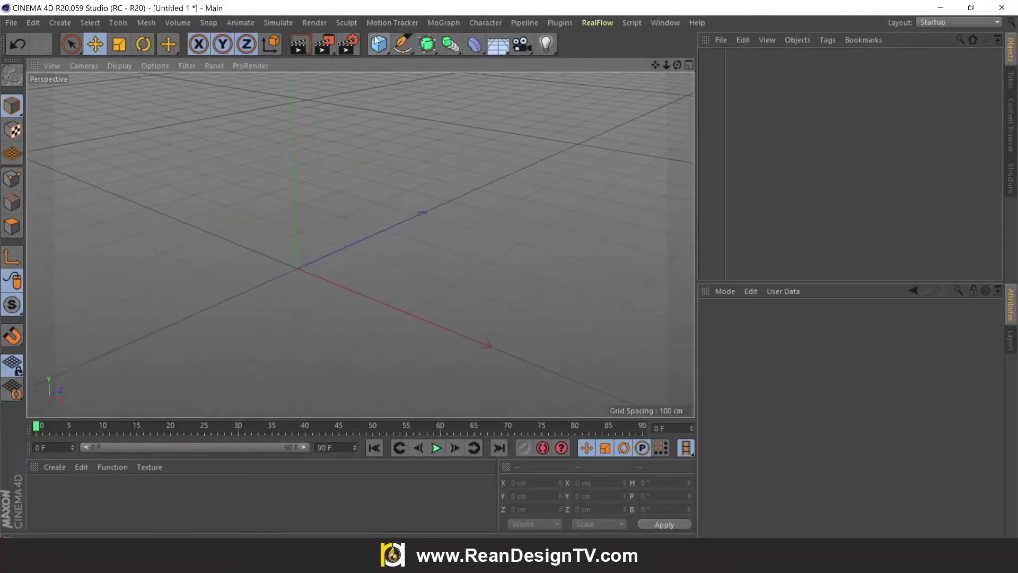
pyautogui.click(379, 44)
pyautogui.click(631, 62)
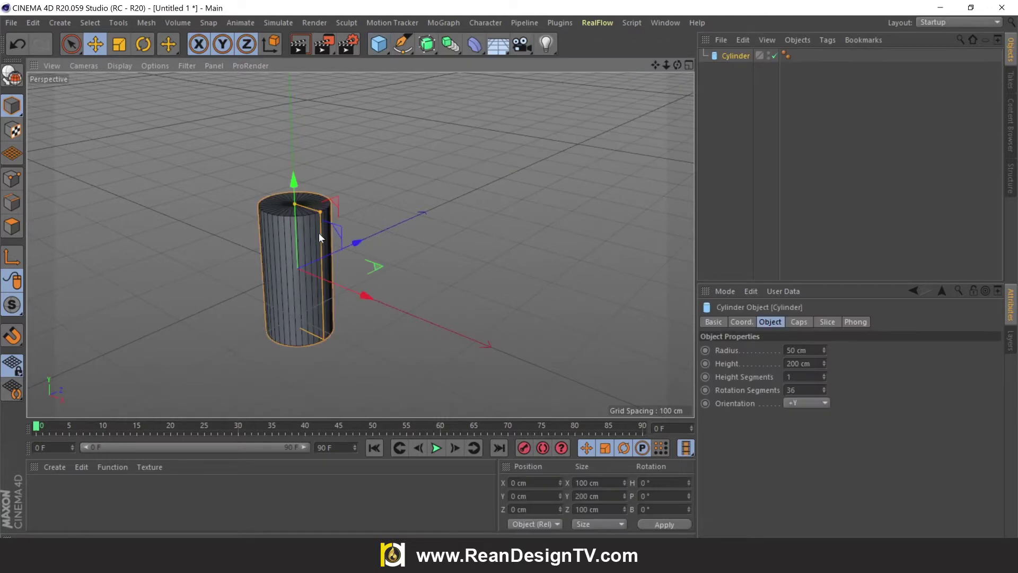
pyautogui.moveTo(306, 188); pyautogui.dragTo(305, 100)
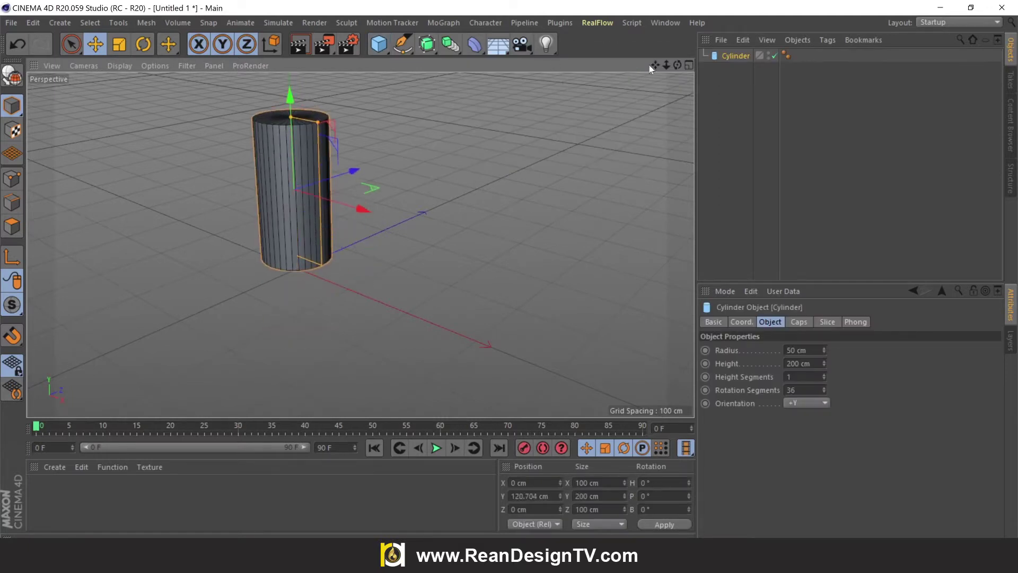
# Set the cylinder's rotation segments to 5 to make a five-sided prism.
pyautogui.moveTo(655, 65); pyautogui.dragTo(338, 256)
pyautogui.moveTo(802, 390); pyautogui.dragTo(696, 385)
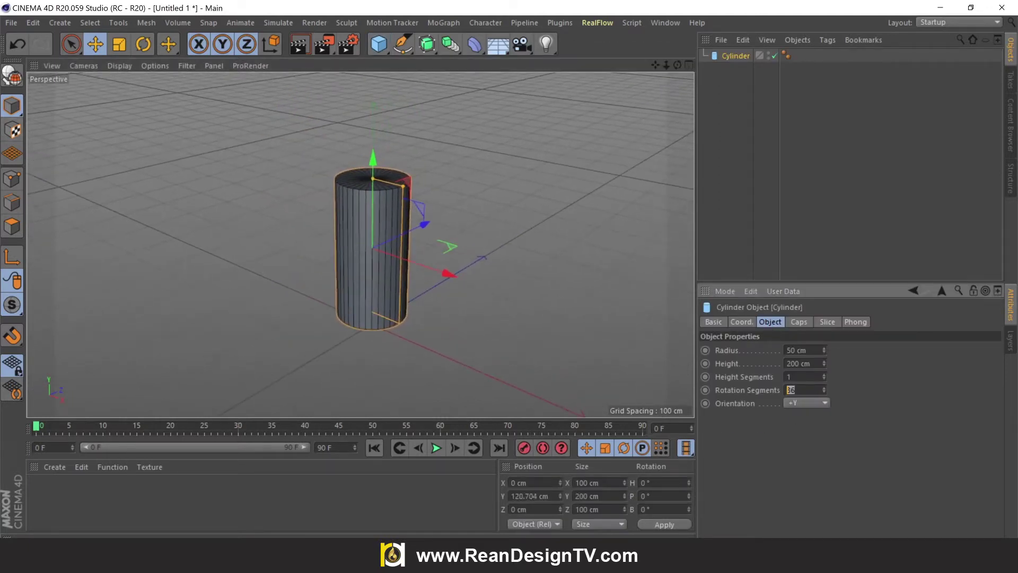
pyautogui.press('Return')
pyautogui.scroll(2, 434, 158)
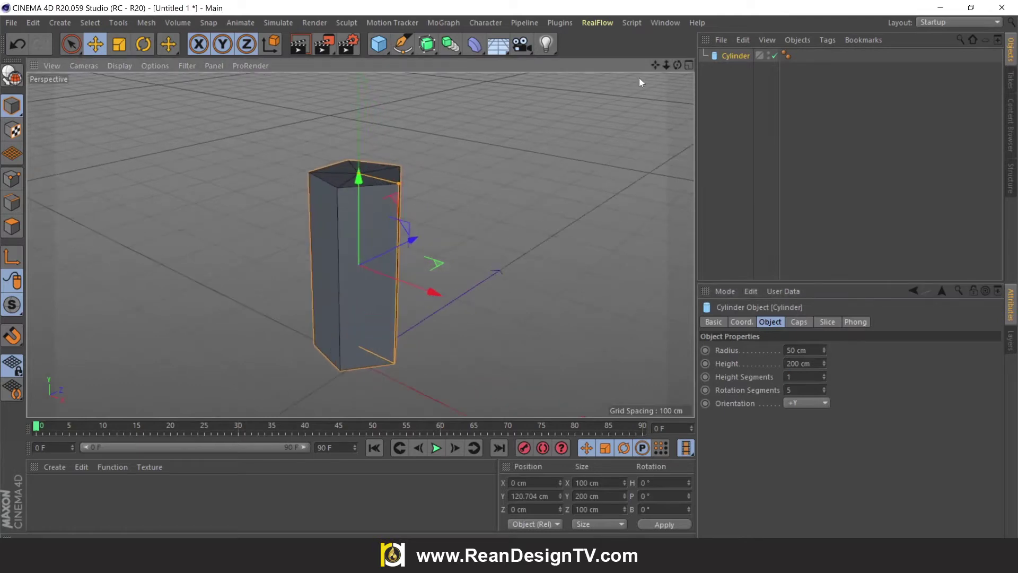
# Convert the cylinder into an editable polygon object.
pyautogui.moveTo(677, 64); pyautogui.dragTo(360, 245)
pyautogui.click(13, 74)
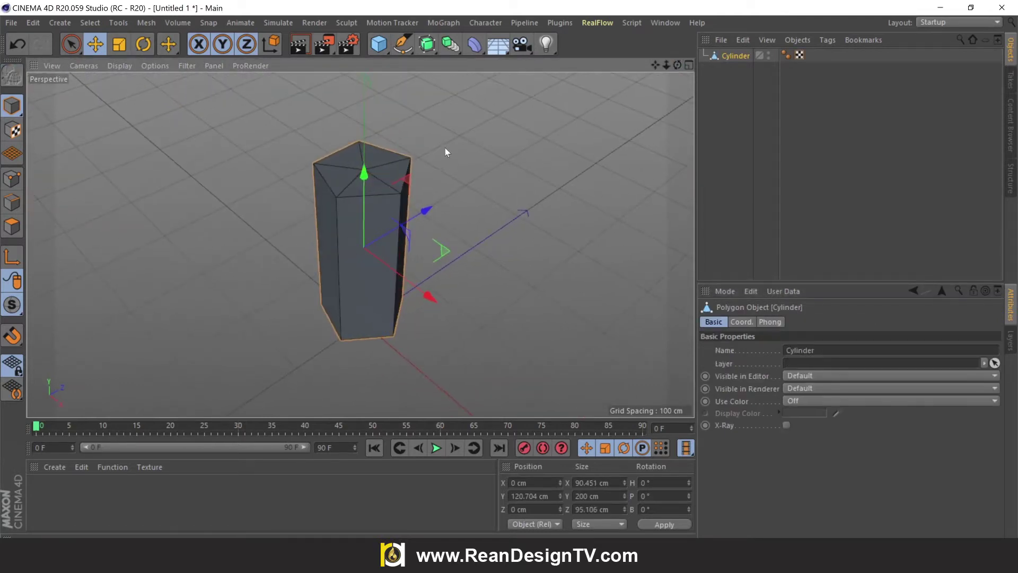
pyautogui.click(456, 152)
pyautogui.click(391, 181)
pyautogui.moveTo(678, 65); pyautogui.dragTo(519, 106)
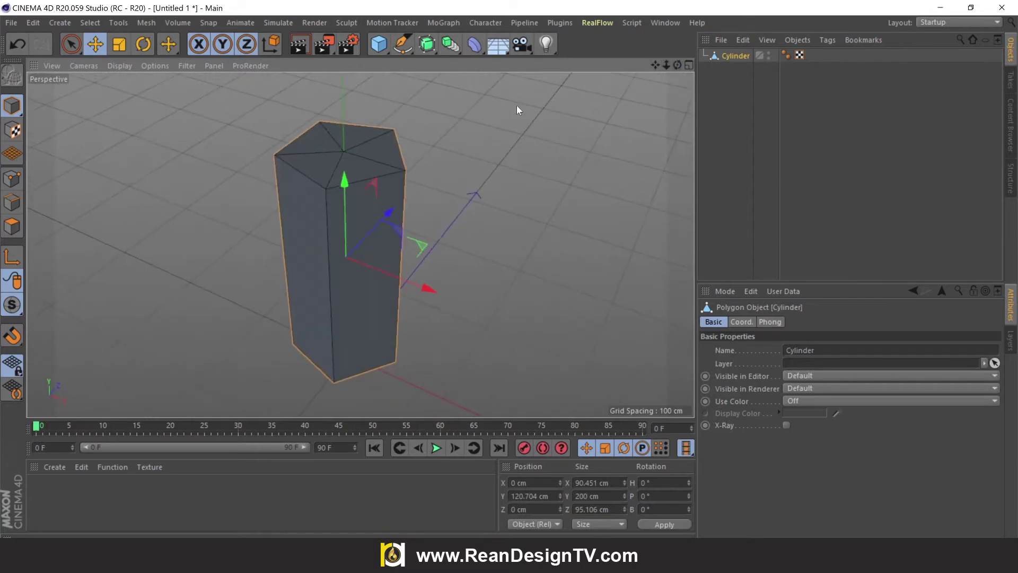
# Try to pull one top corner point of the prism upward to test its connection, and undo the move.
pyautogui.click(11, 179)
pyautogui.click(405, 170)
pyautogui.scroll(3, 400, 109)
pyautogui.moveTo(412, 175); pyautogui.dragTo(412, 107)
pyautogui.moveTo(678, 65); pyautogui.dragTo(620, 67)
pyautogui.keyDown('alt'); pyautogui.moveTo(360, 244); pyautogui.dragTo(484, 173); pyautogui.keyUp('alt')
pyautogui.hotkey('ctrl', 'z')
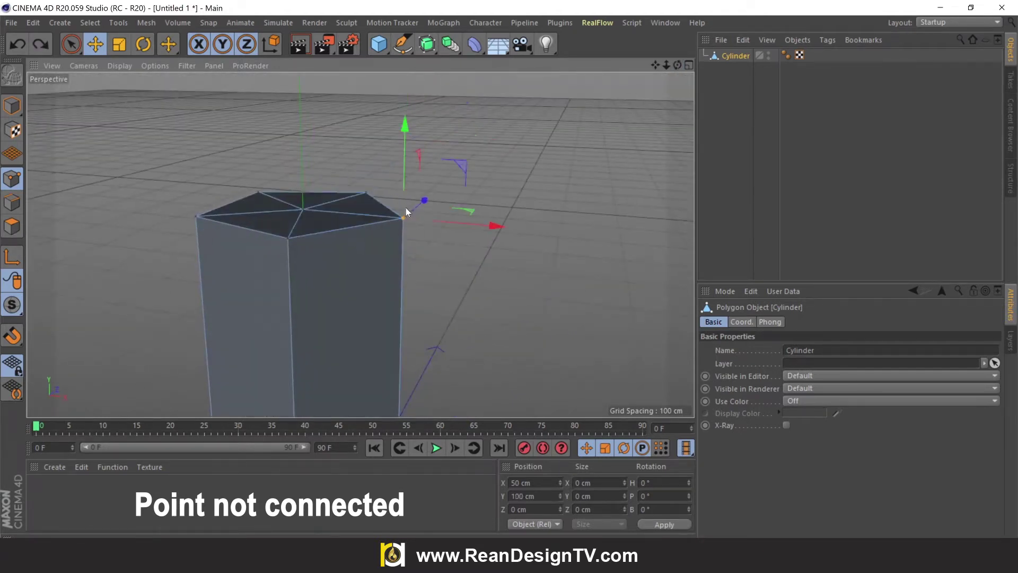
# Select all points of the prism and merge the duplicates with Optimize.
pyautogui.scroll(-3, 406, 210)
pyautogui.hotkey('ctrl', 'a')
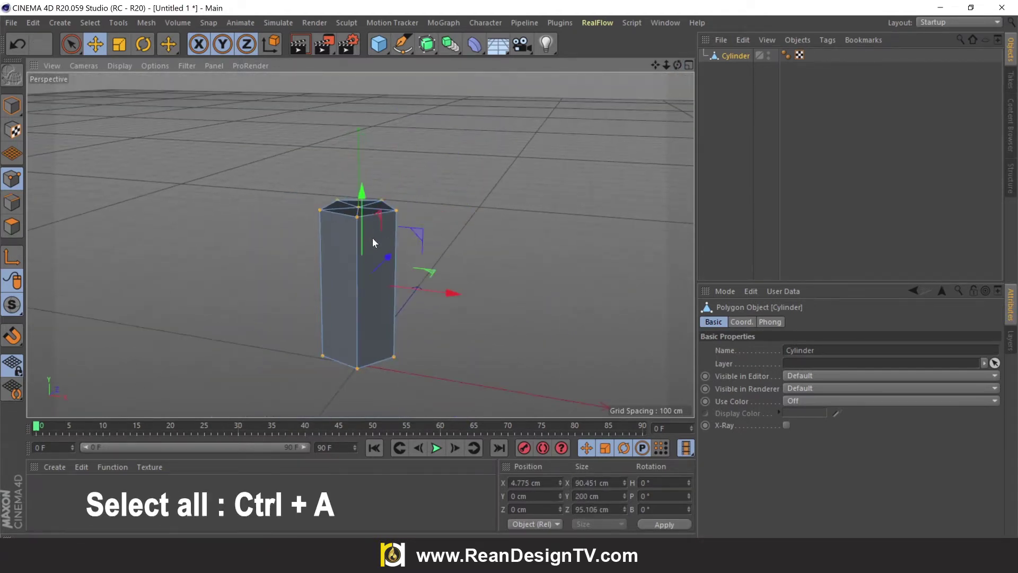
pyautogui.rightClick(372, 239)
pyautogui.click(437, 522)
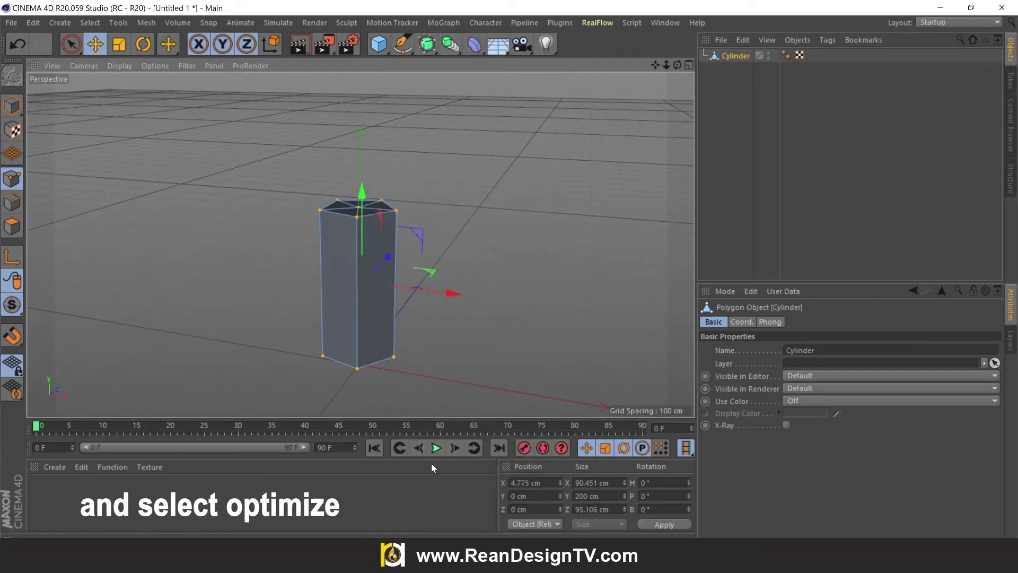
# Test whether the optimized top corner point is connected by moving it, and undo the move.
pyautogui.scroll(3, 379, 221)
pyautogui.moveTo(377, 179); pyautogui.dragTo(583, 92)
pyautogui.hotkey('ctrl', 'z')
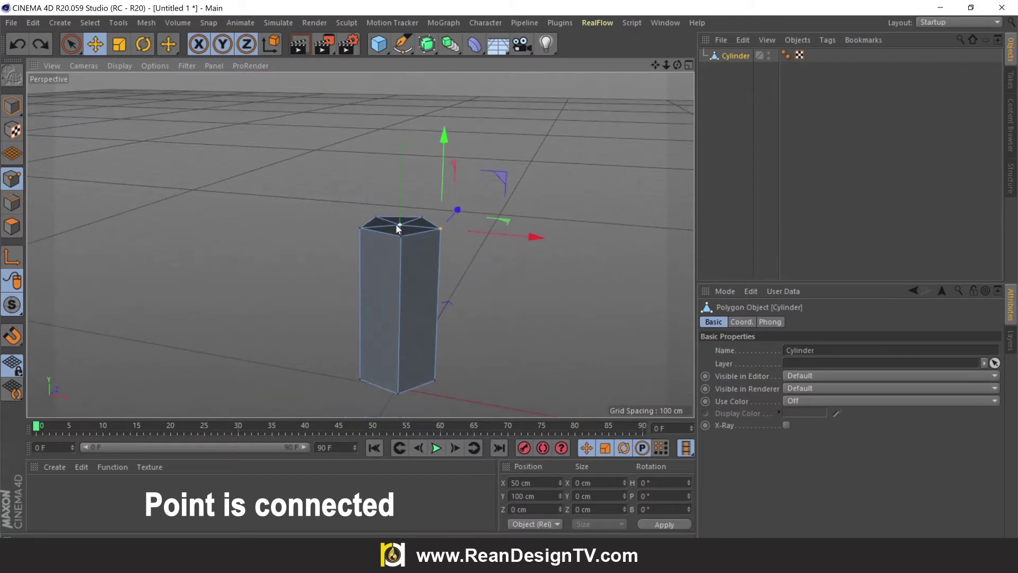
# Raise the centre point of the prism's top cap to about Y 143 cm to form a pointed tip.
pyautogui.moveTo(679, 68); pyautogui.dragTo(662, 92)
pyautogui.moveTo(409, 145); pyautogui.dragTo(418, 111)
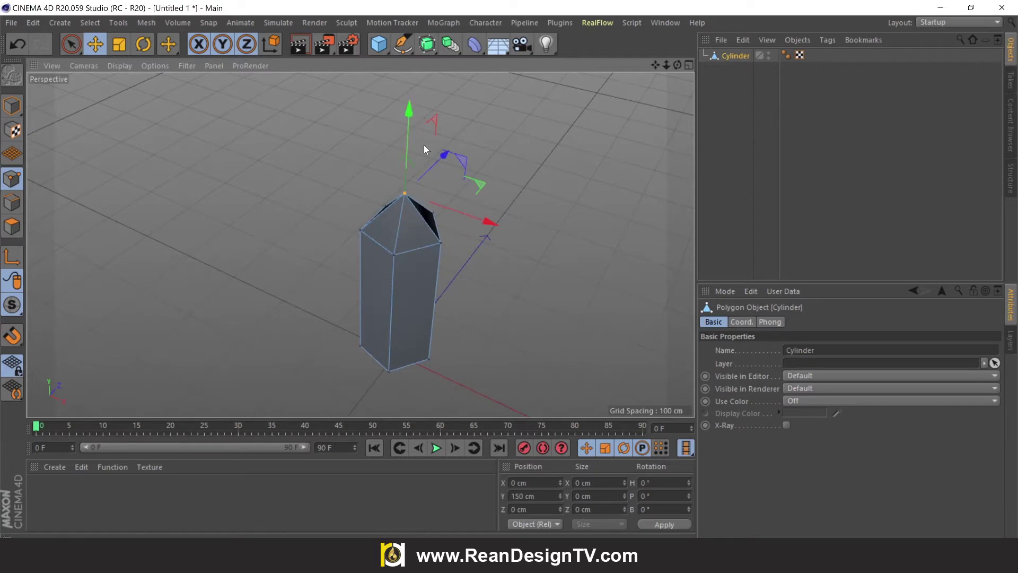
pyautogui.moveTo(680, 63); pyautogui.dragTo(361, 245)
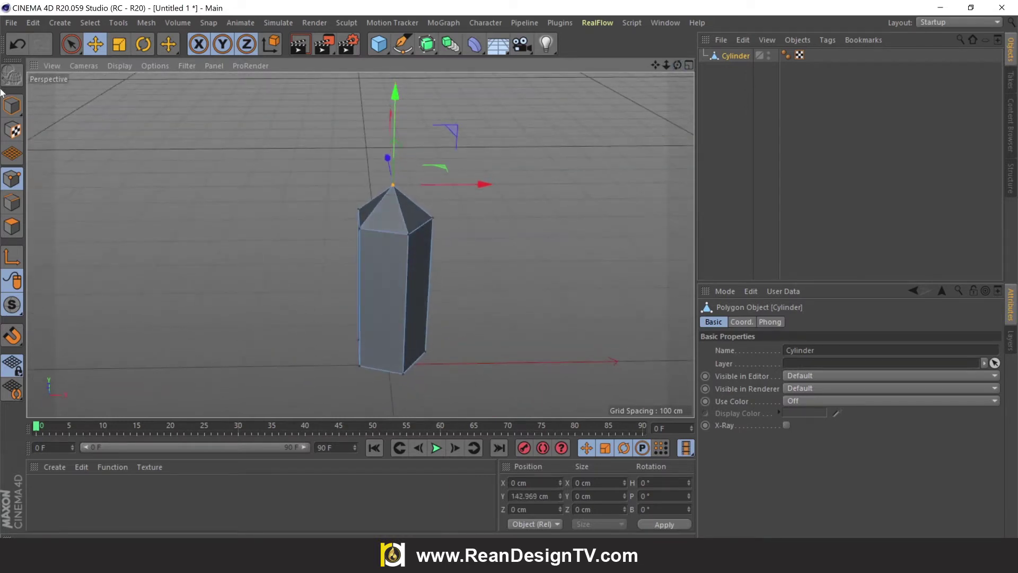
# Return to whole-object editing and delete the cylinder's Phong tag.
pyautogui.click(11, 105)
pyautogui.click(145, 129)
pyautogui.moveTo(677, 65); pyautogui.dragTo(360, 245)
pyautogui.click(402, 211)
pyautogui.click(787, 55)
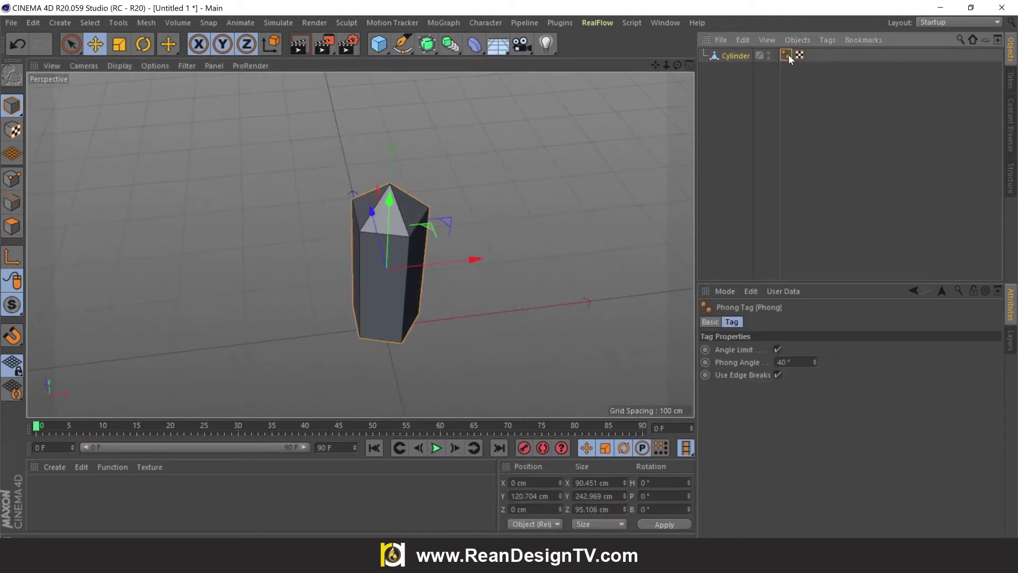
pyautogui.press('Delete')
# Select all the bottom cap polygons of the crystal with Live Selection.
pyautogui.click(503, 265)
pyautogui.scroll(2, 504, 265)
pyautogui.moveTo(678, 65); pyautogui.dragTo(360, 245)
pyautogui.click(72, 51)
pyautogui.click(363, 351)
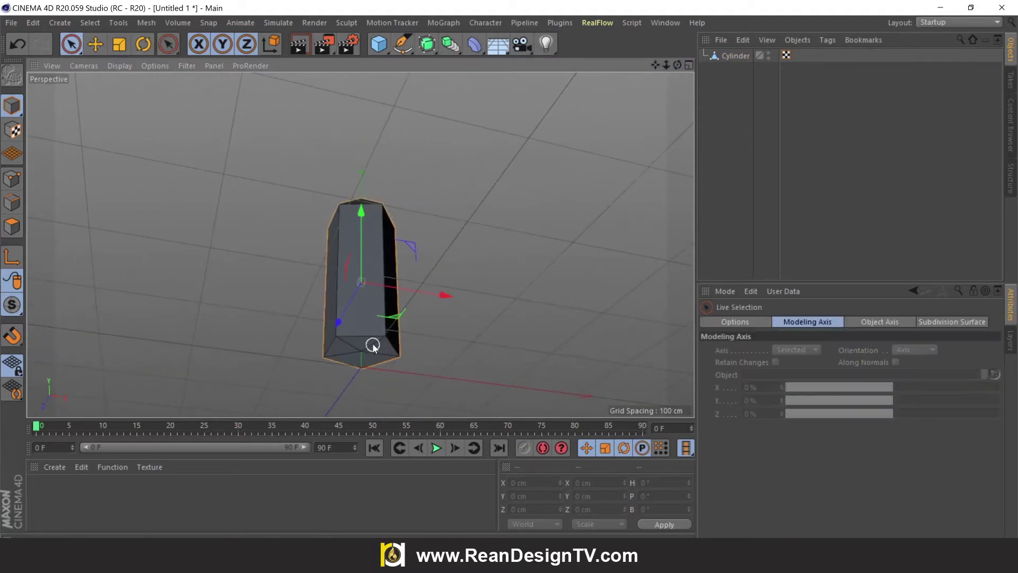
pyautogui.click(16, 232)
pyautogui.click(361, 352)
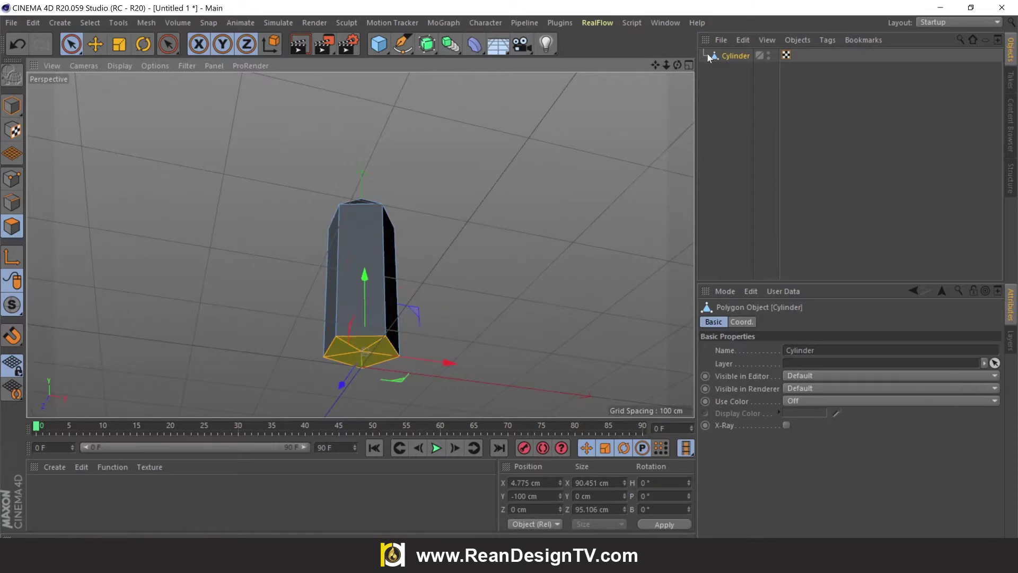
# Scale the selected bottom cap down to about 60% in X and Z to taper the crystal.
pyautogui.moveTo(677, 65); pyautogui.dragTo(366, 243)
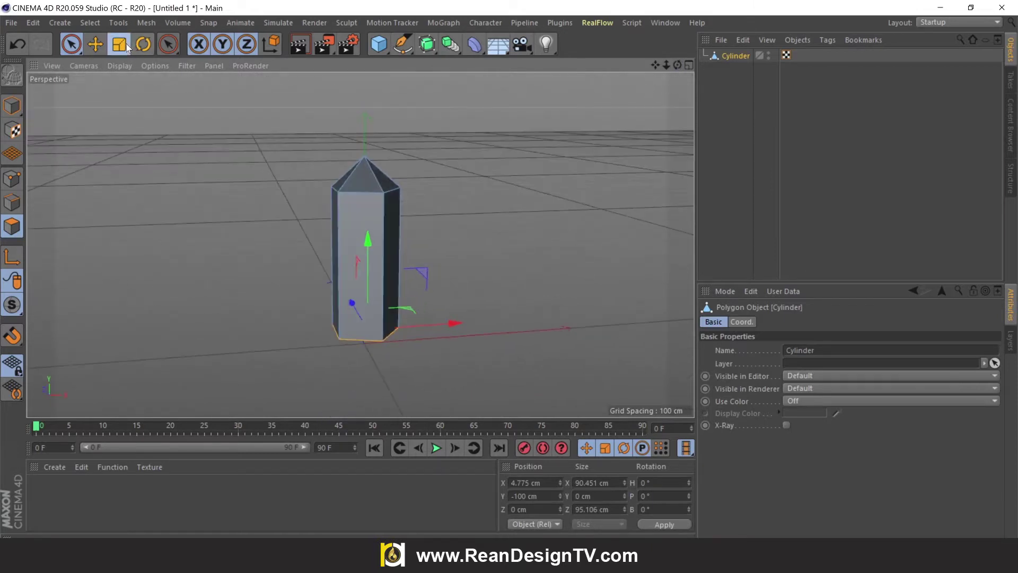
pyautogui.click(122, 44)
pyautogui.keyDown('alt'); pyautogui.moveTo(471, 263); pyautogui.dragTo(406, 281); pyautogui.keyUp('alt')
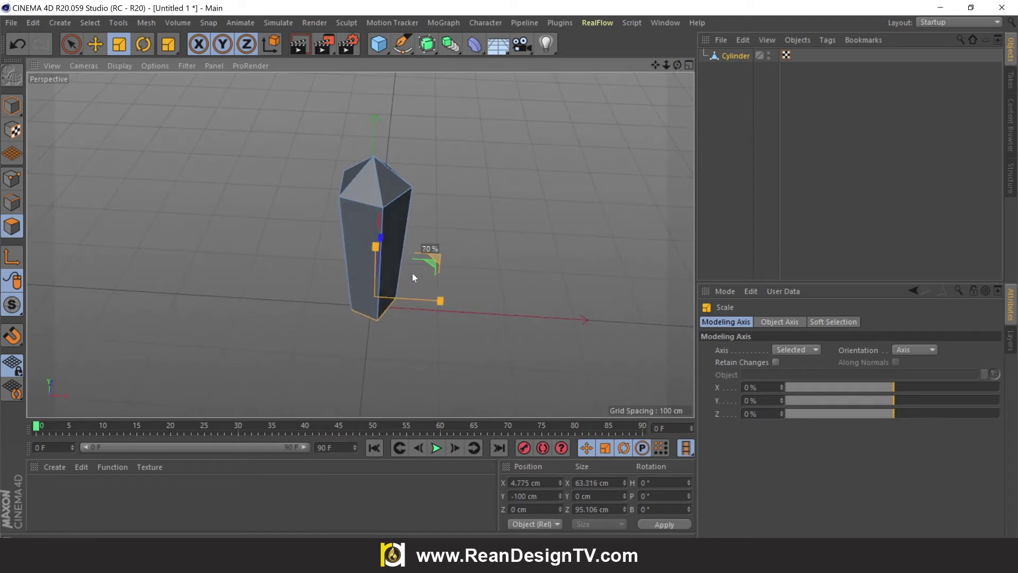
pyautogui.hotkey('ctrl', 'z')
pyautogui.moveTo(677, 65); pyautogui.dragTo(604, 103)
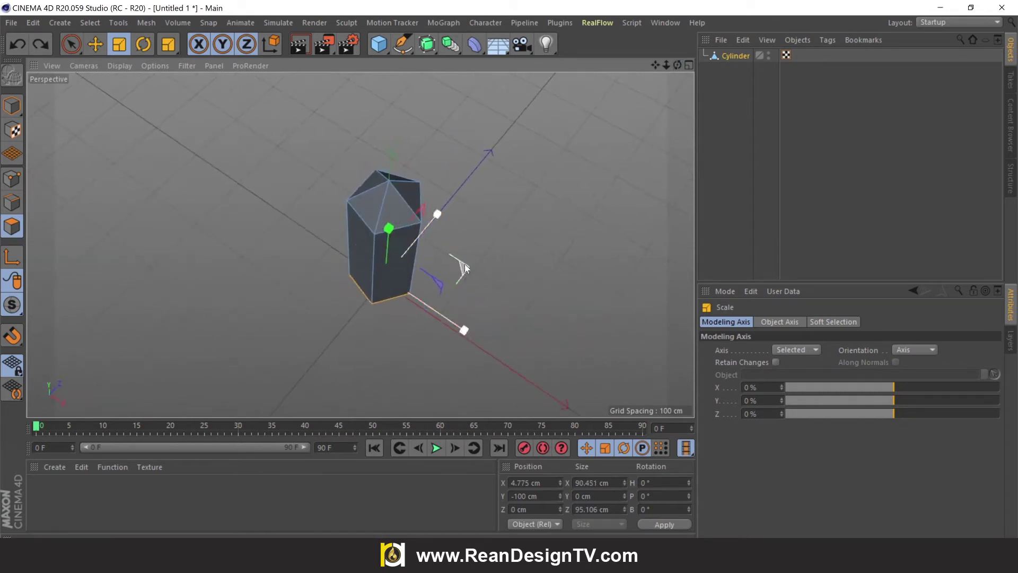
pyautogui.moveTo(464, 264); pyautogui.dragTo(298, 349)
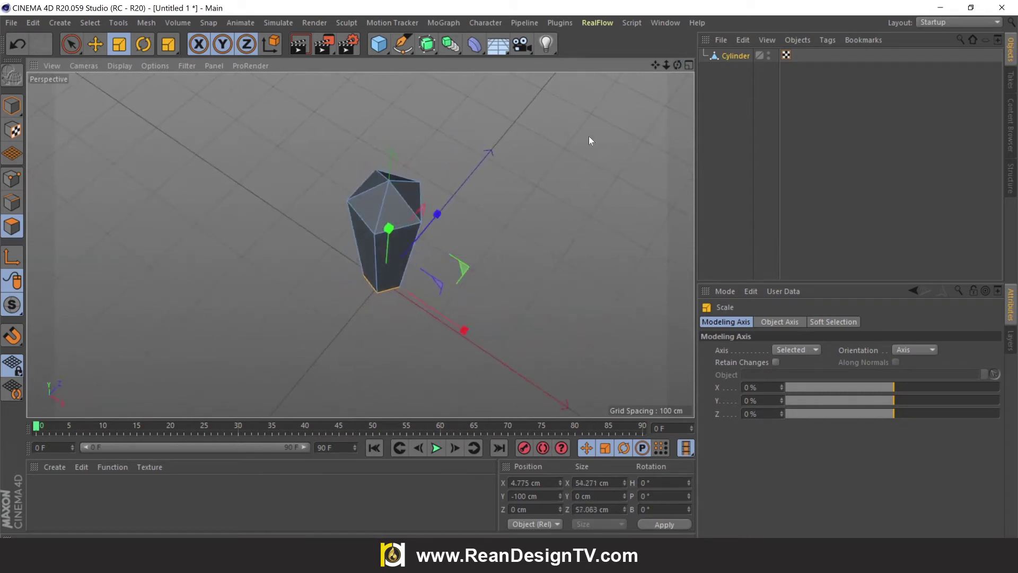
# Move the bottom cap down to about Y -120 cm to lengthen the crystal.
pyautogui.moveTo(678, 65); pyautogui.dragTo(380, 252)
pyautogui.click(96, 44)
pyautogui.moveTo(677, 65); pyautogui.dragTo(677, 65)
pyautogui.keyDown('alt'); pyautogui.moveTo(124, 126); pyautogui.dragTo(124, 125); pyautogui.keyUp('alt')
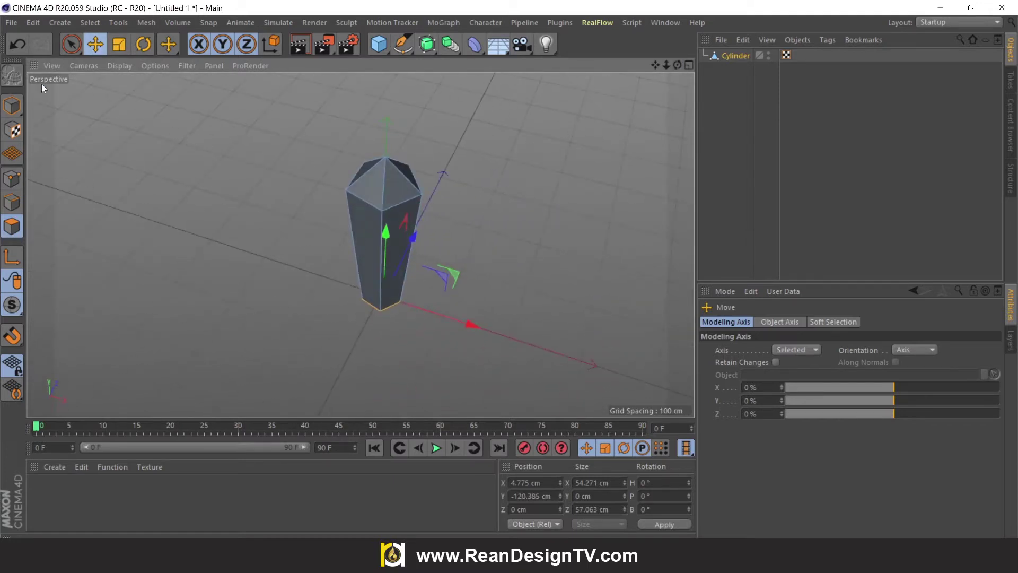
# Scale the whole crystal to about 70% in X and Z so that it becomes slimmer.
pyautogui.click(12, 105)
pyautogui.click(352, 190)
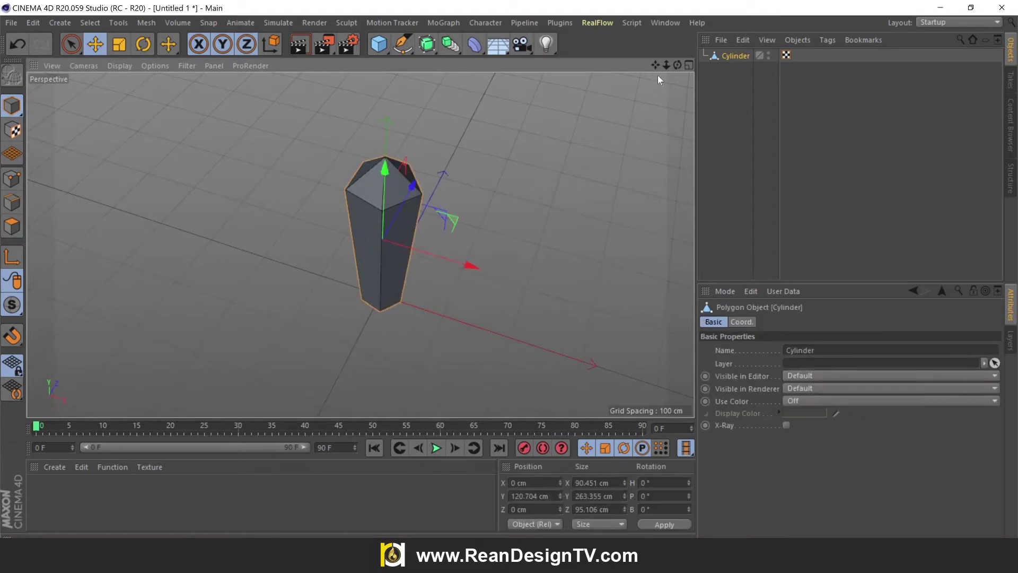
pyautogui.moveTo(677, 65); pyautogui.dragTo(677, 65)
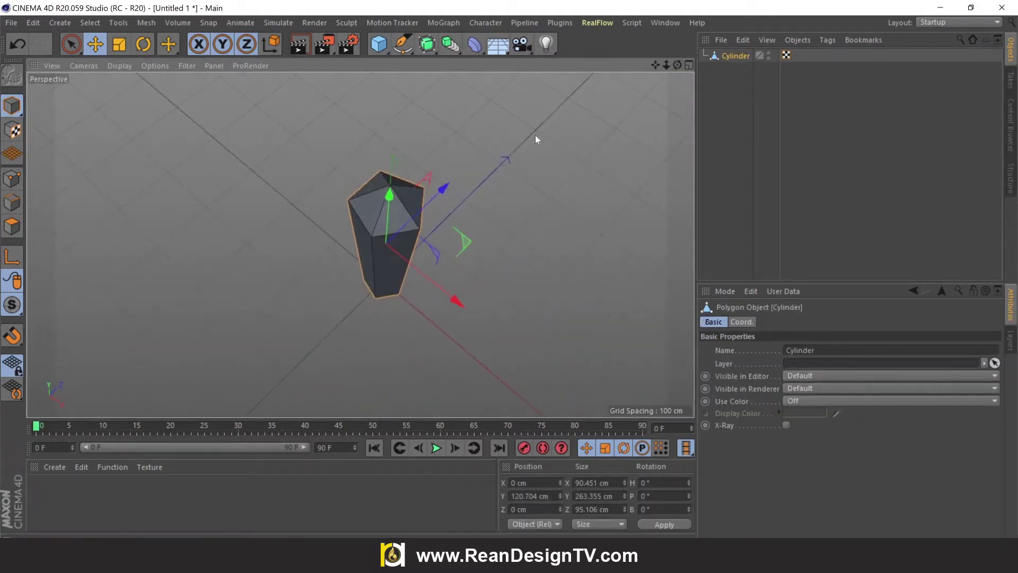
pyautogui.click(120, 44)
pyautogui.moveTo(464, 240); pyautogui.dragTo(337, 291)
# Duplicate the crystal 100 cm along the X axis.
pyautogui.moveTo(679, 63); pyautogui.dragTo(678, 64)
pyautogui.press('e')
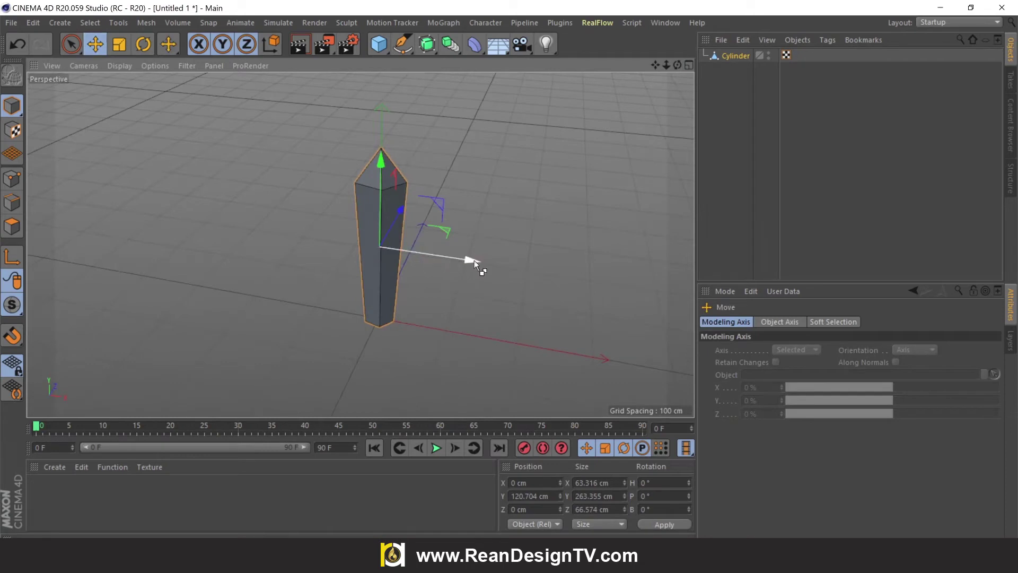
pyautogui.keyDown('ctrl'); pyautogui.moveTo(474, 261); pyautogui.dragTo(549, 274); pyautogui.keyUp('ctrl')
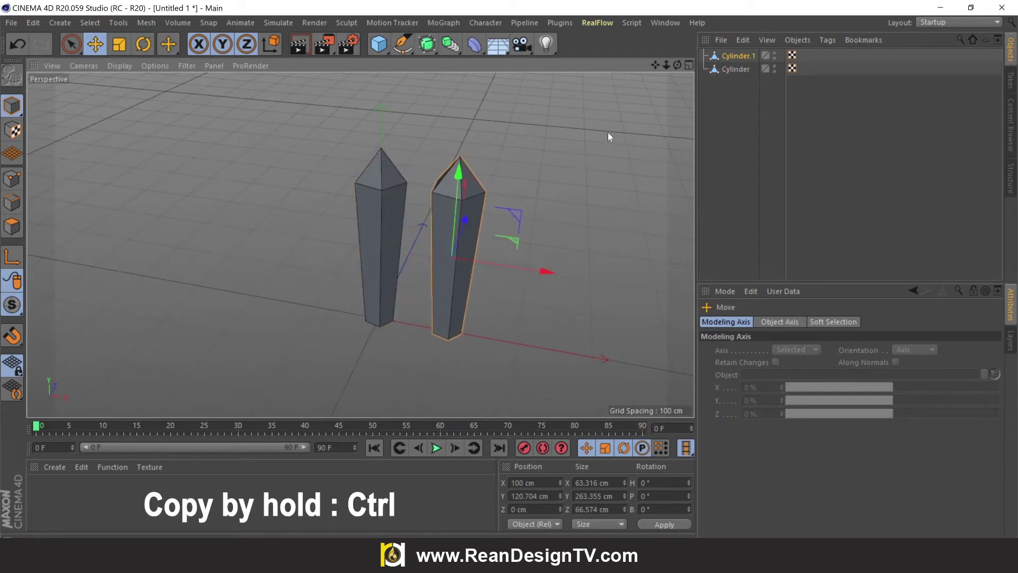
# Select the copy's upper points, including its tip, and lower them by about 33 cm.
pyautogui.moveTo(677, 65); pyautogui.dragTo(678, 65)
pyautogui.click(12, 179)
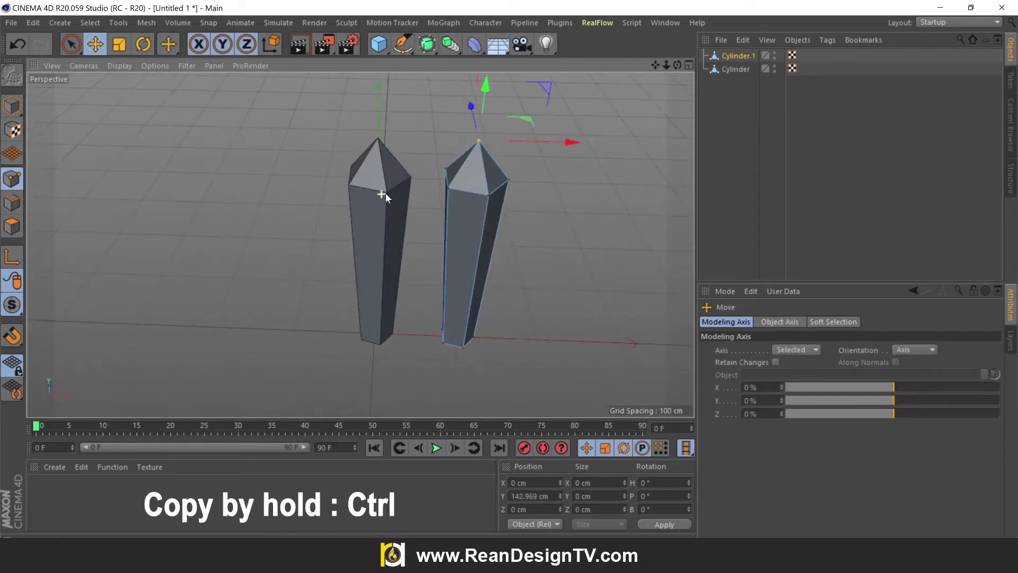
pyautogui.click(448, 188)
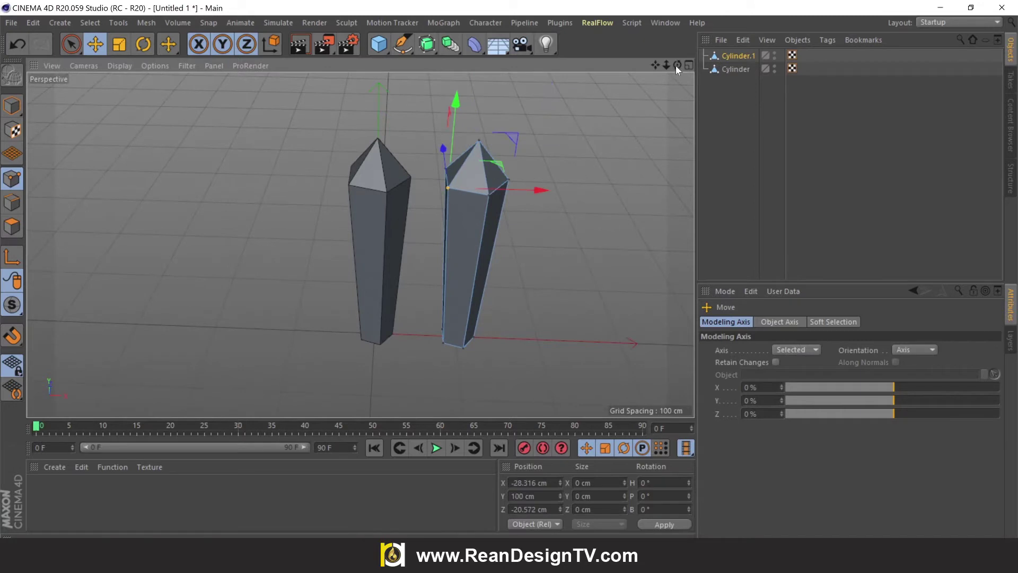
pyautogui.moveTo(676, 65); pyautogui.dragTo(359, 243)
pyautogui.moveTo(70, 44); pyautogui.dragTo(133, 84)
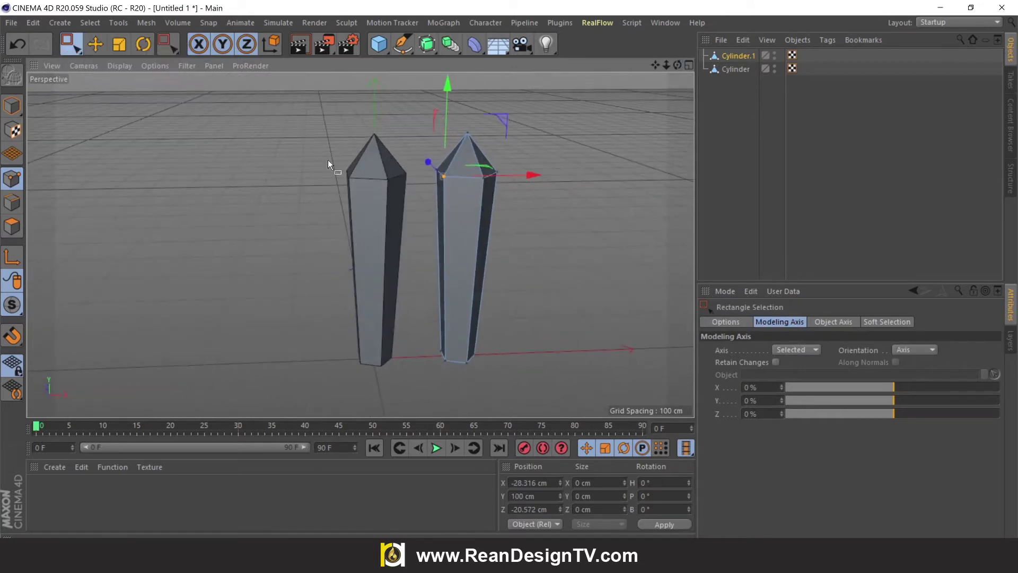
pyautogui.moveTo(447, 103); pyautogui.dragTo(468, 116)
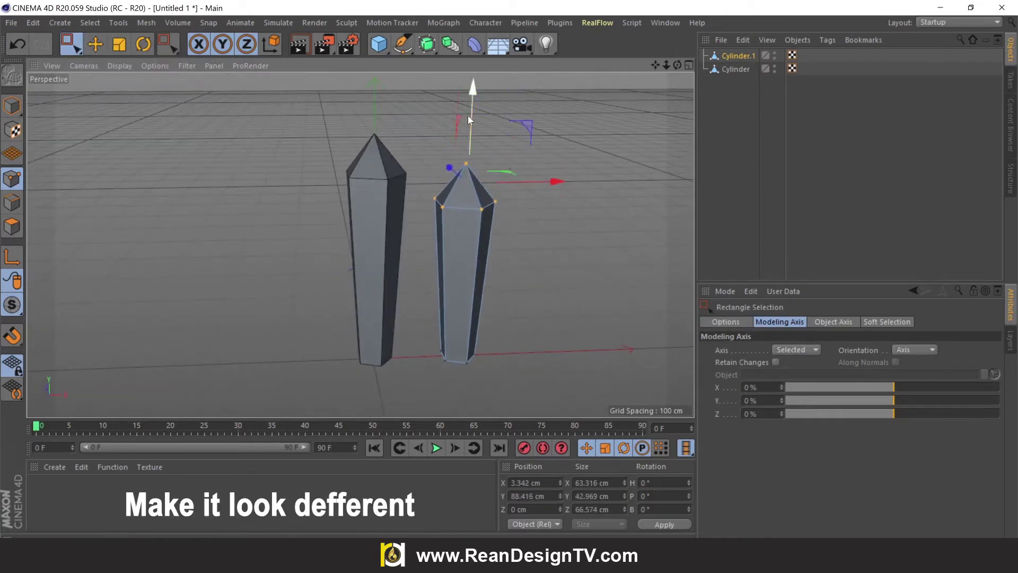
# Lower three shoulder points of the copy by about 22, 9 and 14 cm respectively, shifting the second inward to about X 30 cm.
pyautogui.moveTo(429, 192); pyautogui.dragTo(440, 216)
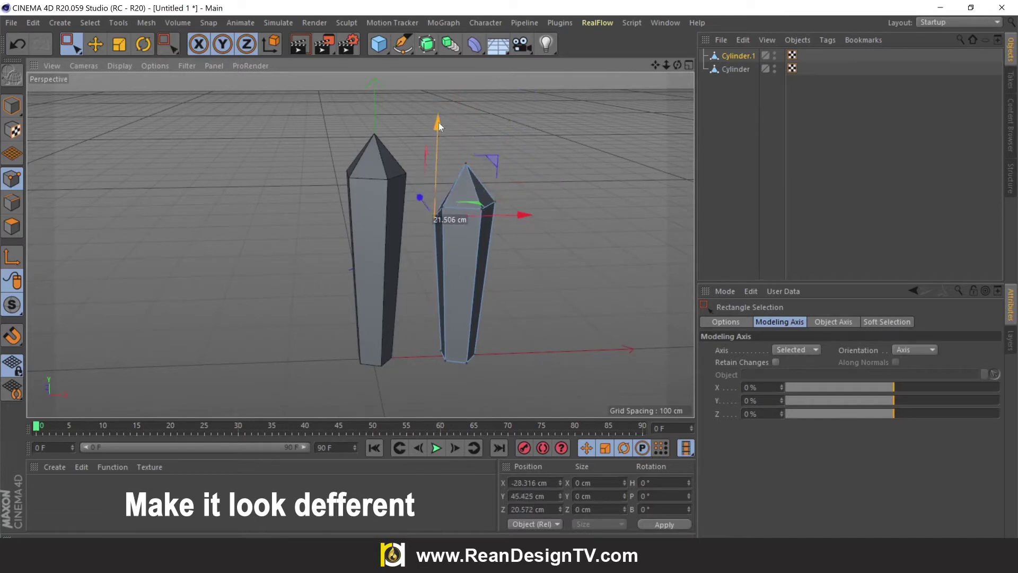
pyautogui.moveTo(673, 66); pyautogui.dragTo(552, 184)
pyautogui.moveTo(554, 222); pyautogui.dragTo(507, 250)
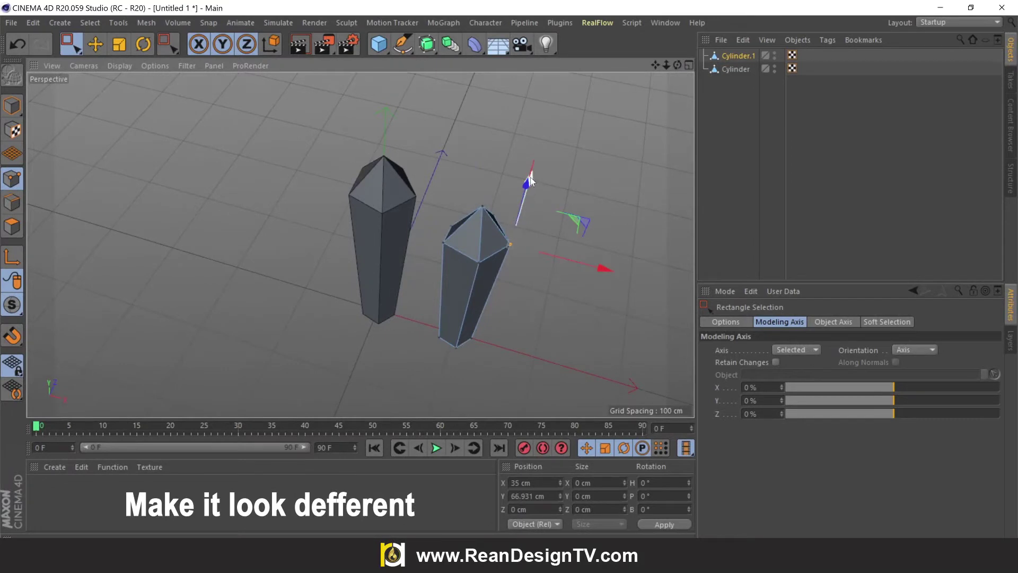
pyautogui.moveTo(677, 65); pyautogui.dragTo(359, 243)
pyautogui.moveTo(518, 137); pyautogui.dragTo(516, 149)
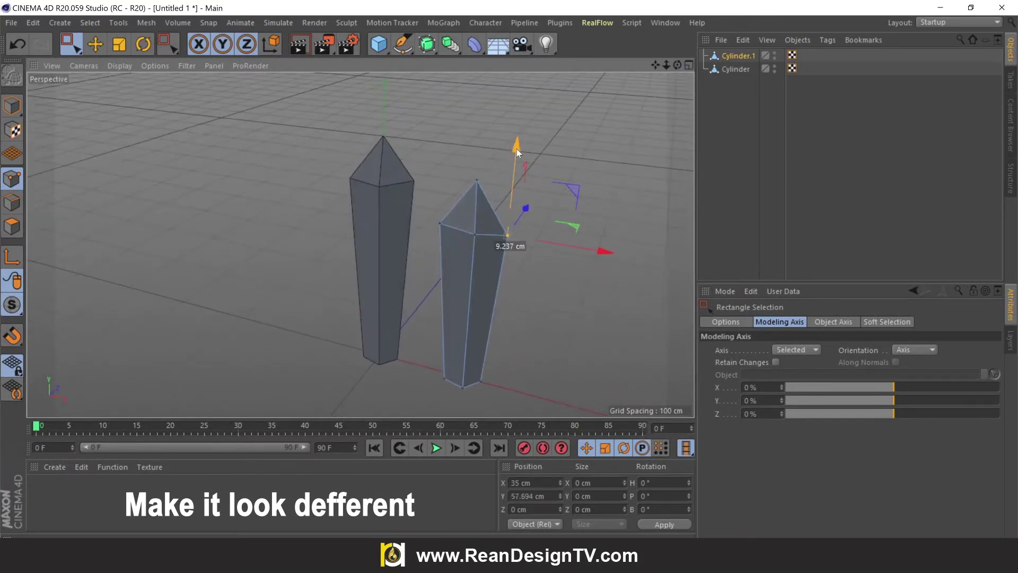
pyautogui.moveTo(595, 248); pyautogui.dragTo(588, 247)
pyautogui.moveTo(677, 65); pyautogui.dragTo(359, 243)
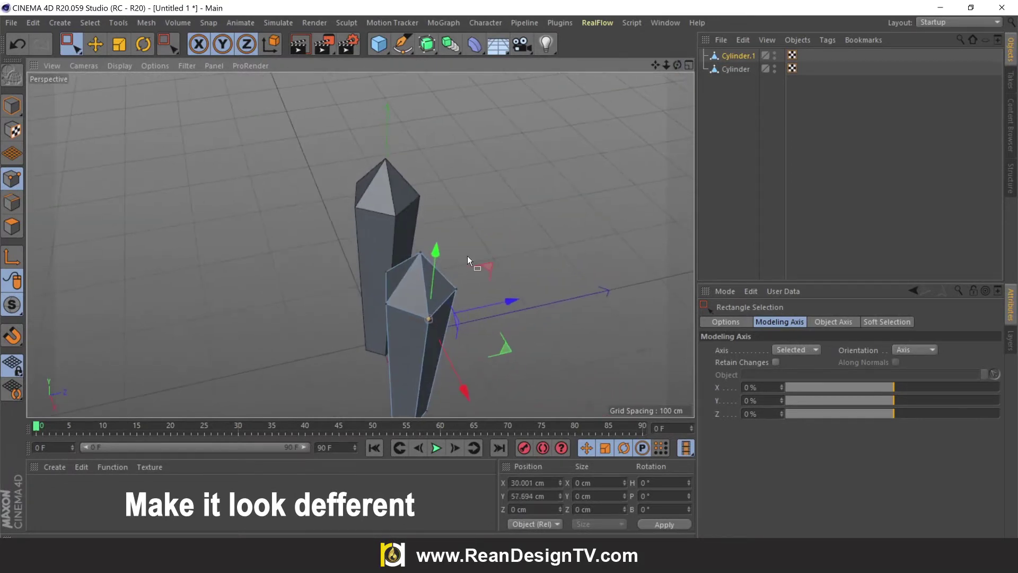
pyautogui.moveTo(475, 234); pyautogui.dragTo(455, 297)
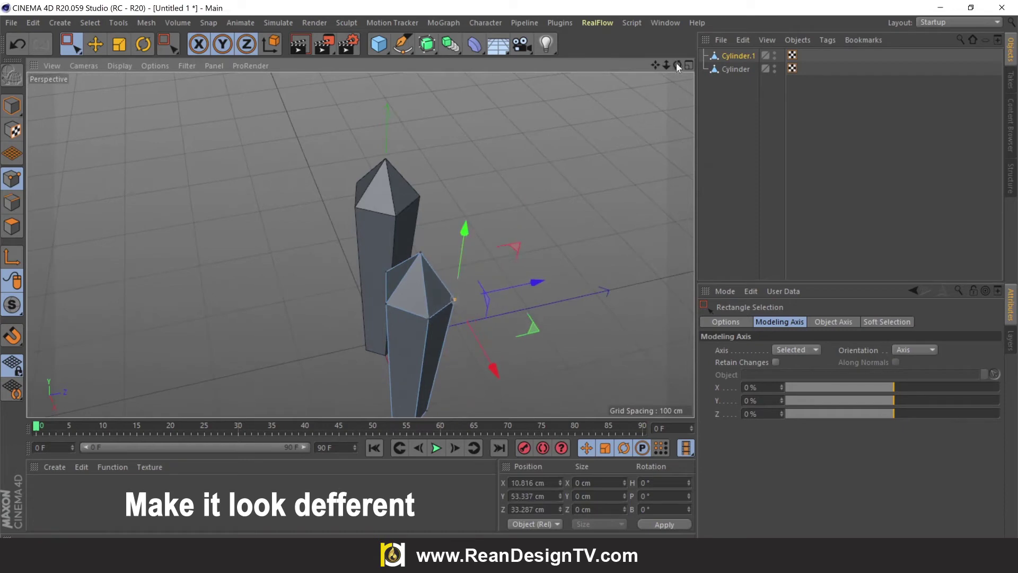
# Duplicate the tallest crystal along the X axis, placing the copy at about X -115 cm.
pyautogui.moveTo(677, 65); pyautogui.dragTo(360, 244)
pyautogui.click(12, 106)
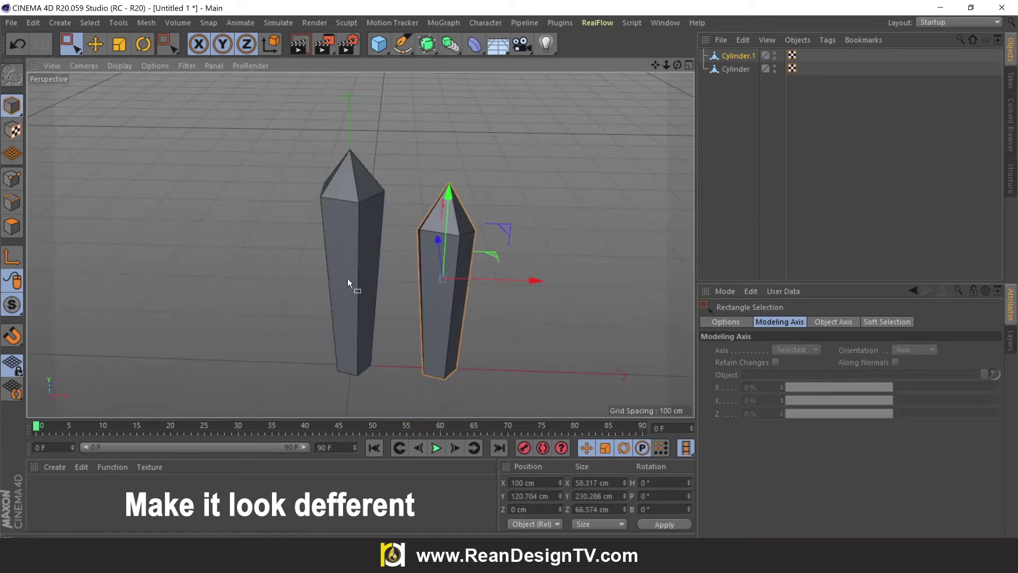
pyautogui.click(339, 262)
pyautogui.keyDown('ctrl'); pyautogui.moveTo(441, 281); pyautogui.dragTo(336, 283); pyautogui.keyUp('ctrl')
# Select all upper points of the new copy, including its tip, and lower them to about Y 45 cm.
pyautogui.click(12, 179)
pyautogui.click(71, 44)
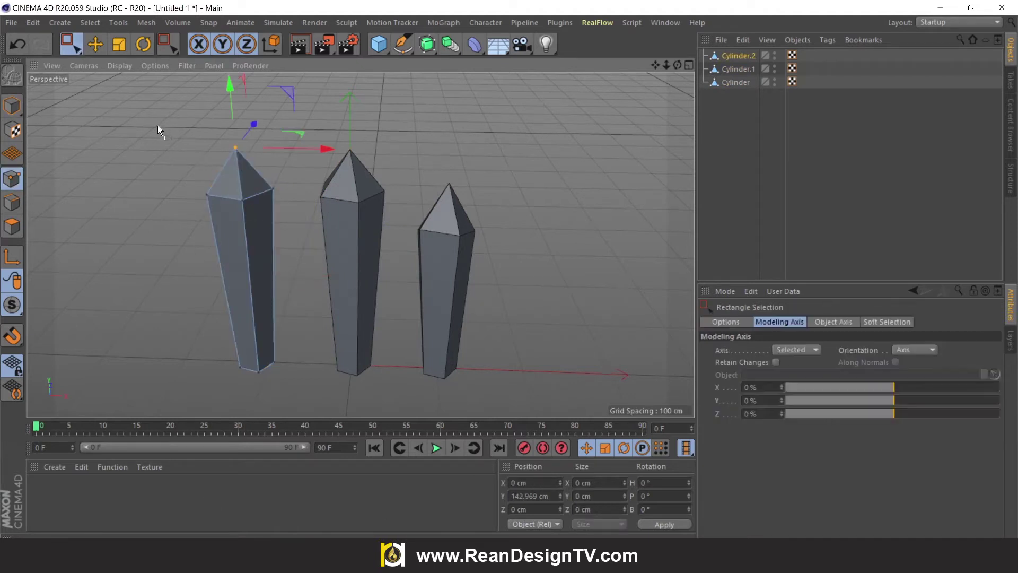
pyautogui.moveTo(159, 130); pyautogui.dragTo(295, 219)
pyautogui.moveTo(232, 90); pyautogui.dragTo(243, 161)
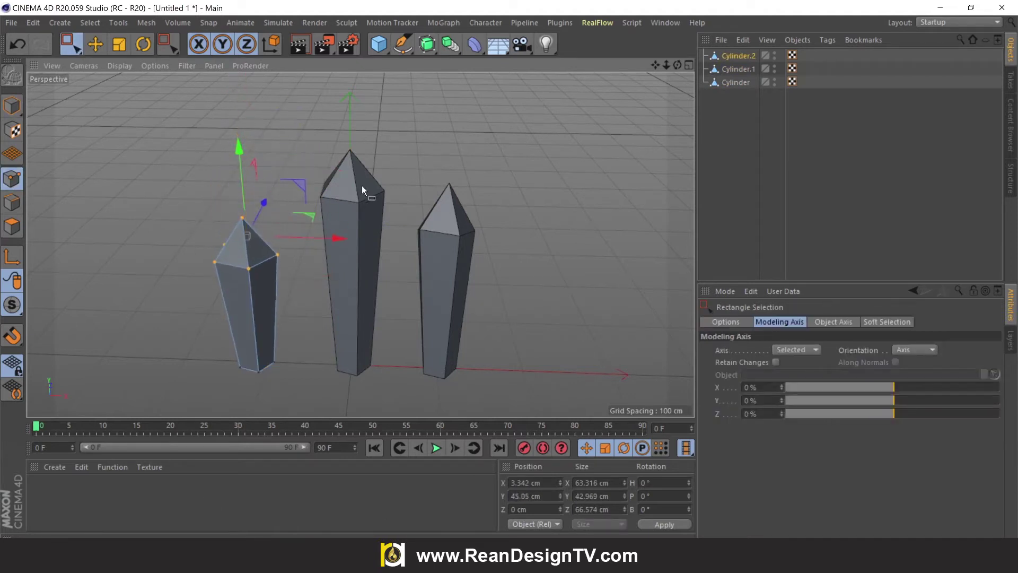
# Raise the shoulder point facing the tallest crystal to about Y 46 cm and the tip to about Y 94 cm.
pyautogui.click(277, 255)
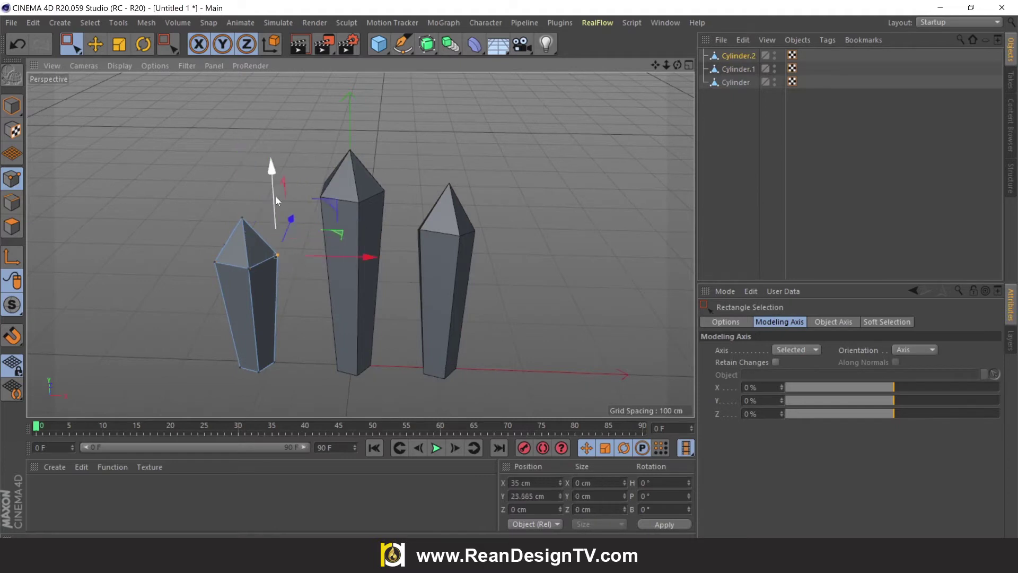
pyautogui.moveTo(276, 196); pyautogui.dragTo(273, 155)
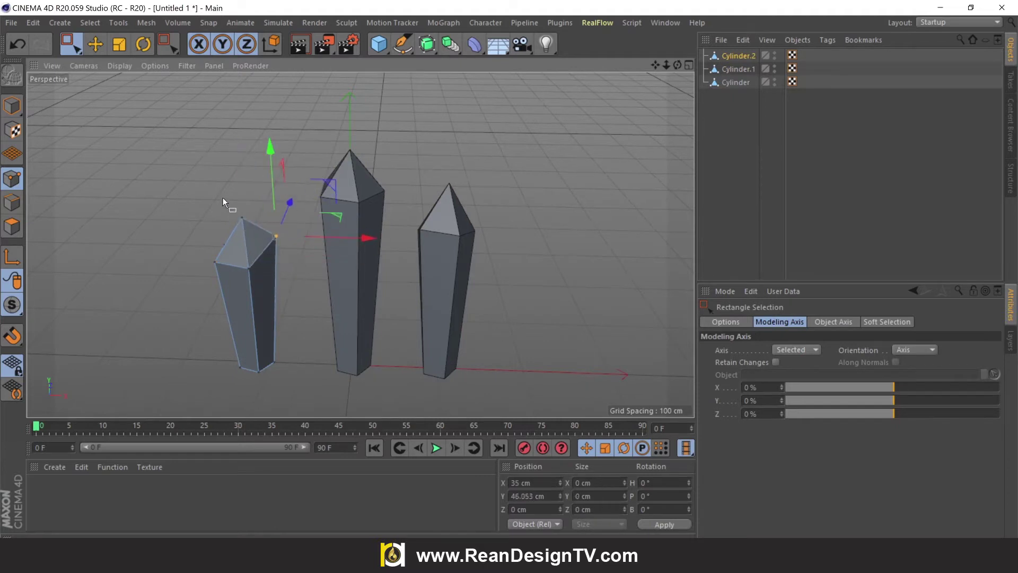
pyautogui.click(242, 219)
pyautogui.moveTo(230, 127); pyautogui.dragTo(222, 102)
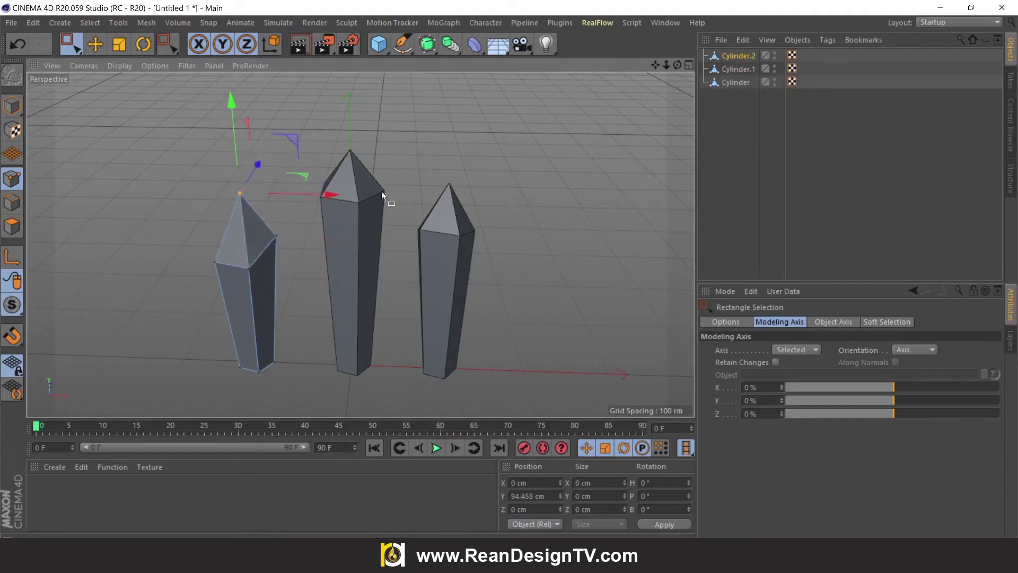
# Lower the front shoulder point of the same crystal to about Y 1 cm for an uneven top edge.
pyautogui.moveTo(676, 66); pyautogui.dragTo(626, 74)
pyautogui.keyDown('alt'); pyautogui.moveTo(355, 239); pyautogui.dragTo(387, 217); pyautogui.keyUp('alt')
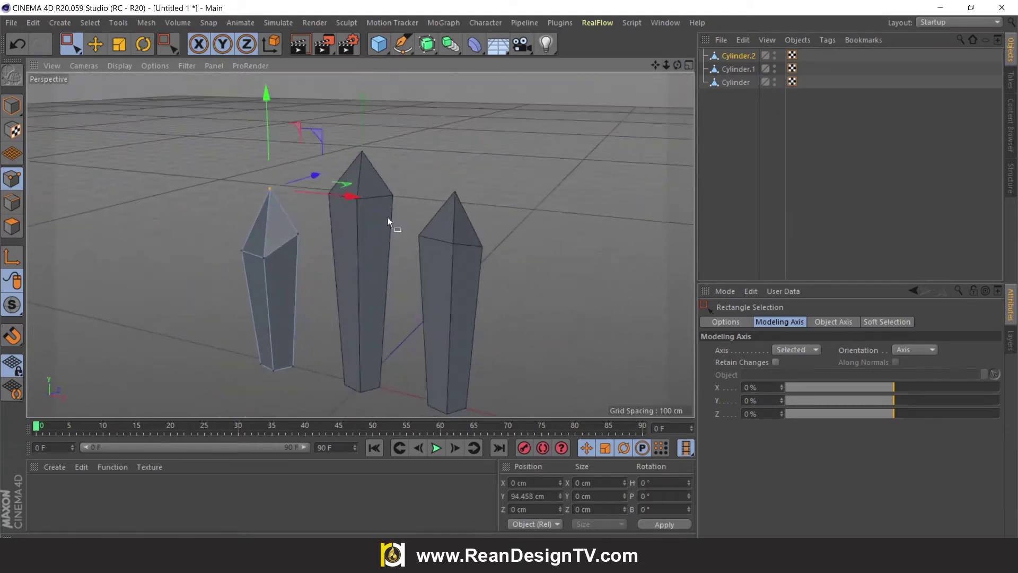
pyautogui.press('e')
pyautogui.click(264, 257)
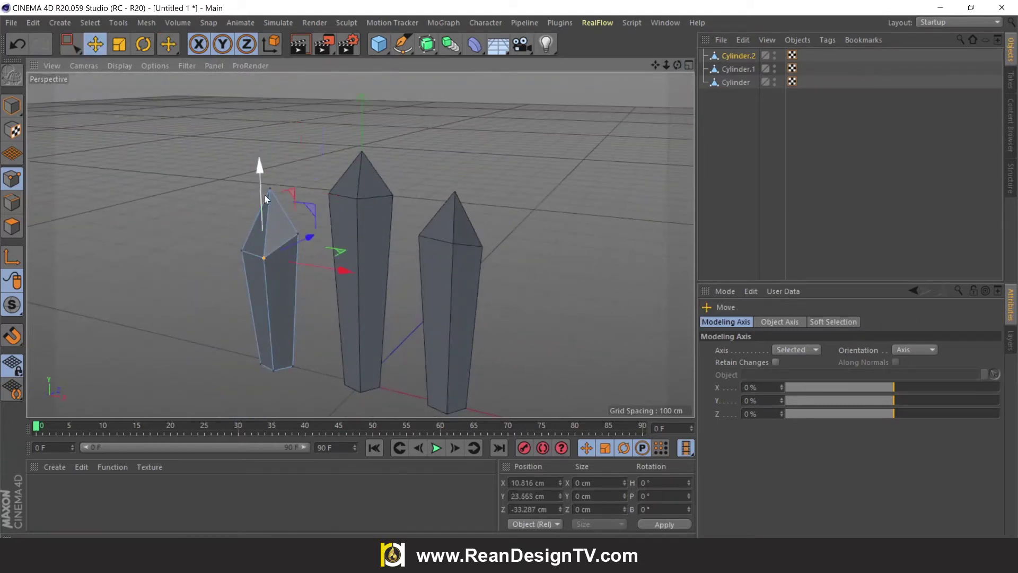
pyautogui.moveTo(254, 170); pyautogui.dragTo(254, 191)
# Duplicate the tallest crystal about 120 cm along the Z axis.
pyautogui.moveTo(677, 65)
pyautogui.mouseDown()
pyautogui.moveTo(599, 85)
pyautogui.moveTo(634, 124)
pyautogui.moveTo(668, 79)
pyautogui.mouseUp()
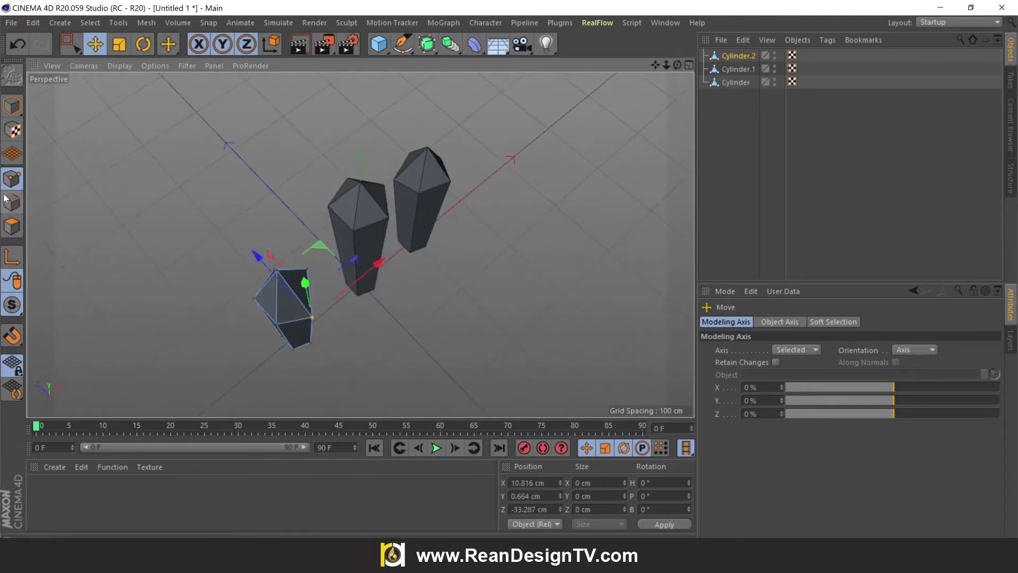
pyautogui.click(351, 243)
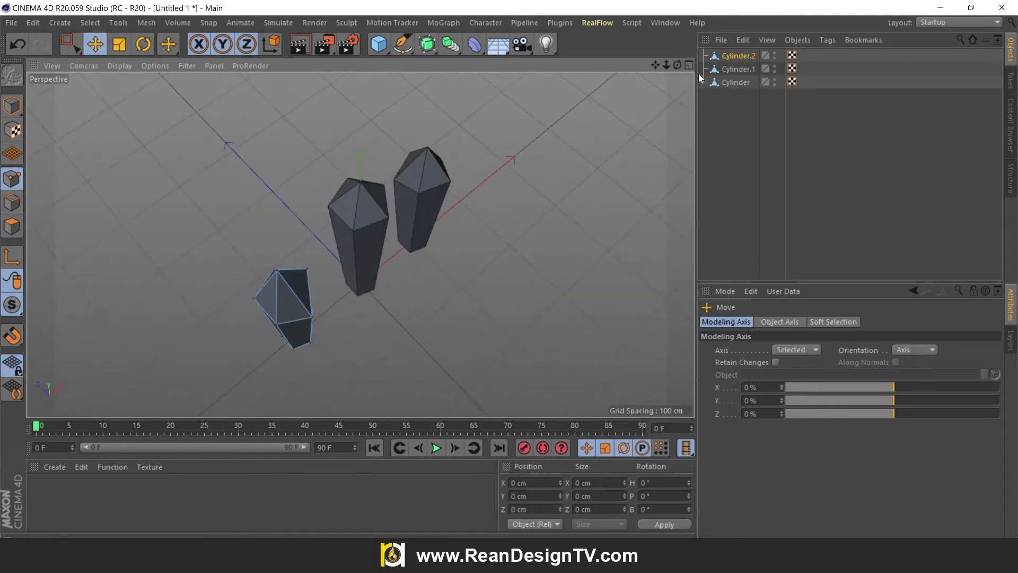
pyautogui.click(12, 105)
pyautogui.click(359, 225)
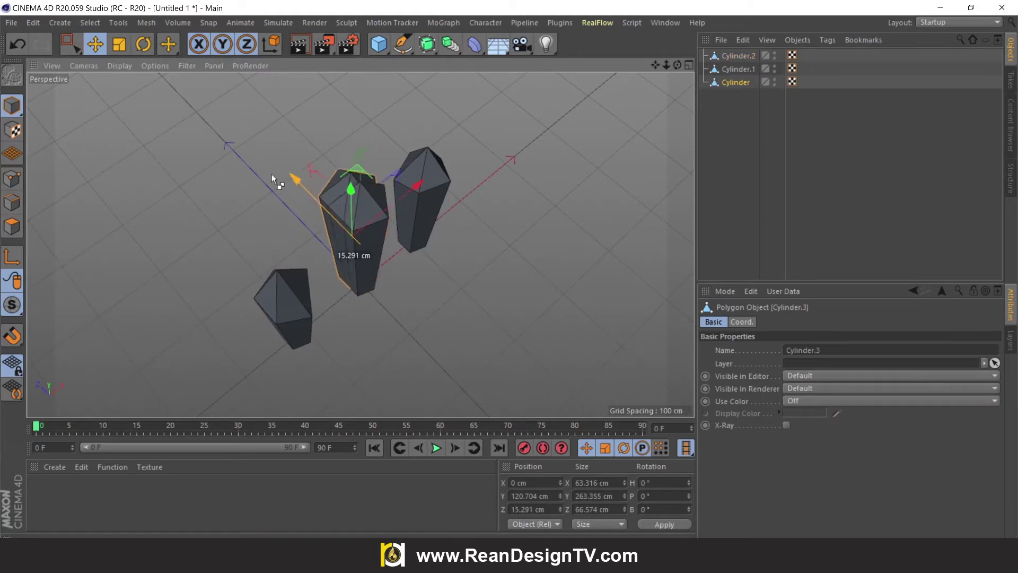
pyautogui.keyDown('ctrl'); pyautogui.moveTo(272, 174); pyautogui.dragTo(221, 121); pyautogui.keyUp('ctrl')
# Scale the new crystal to about 70% in Y and move it down to about Y 87 cm.
pyautogui.moveTo(678, 65); pyautogui.dragTo(687, 31)
pyautogui.scroll(2, 314, 218)
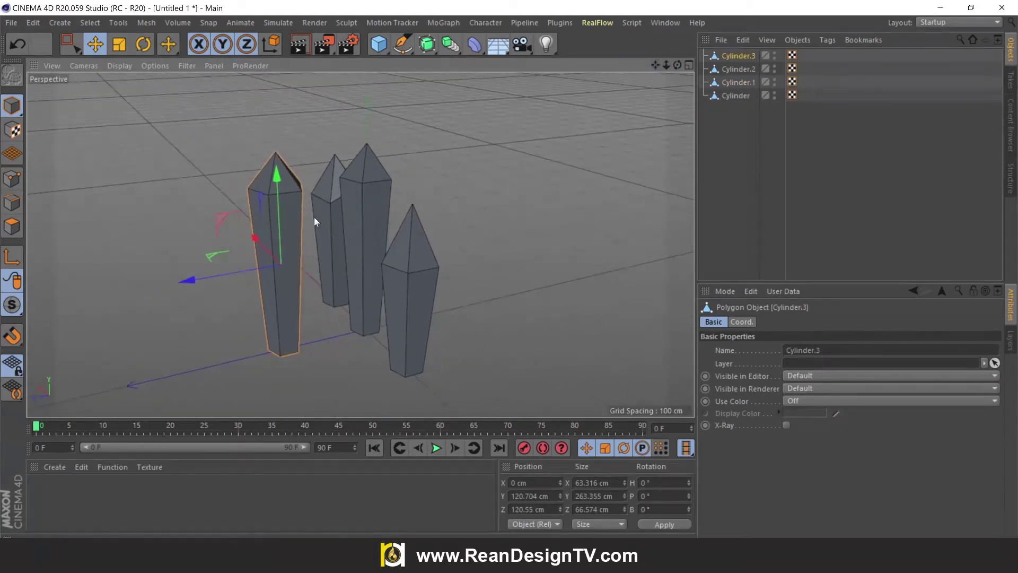
pyautogui.click(143, 45)
pyautogui.click(119, 44)
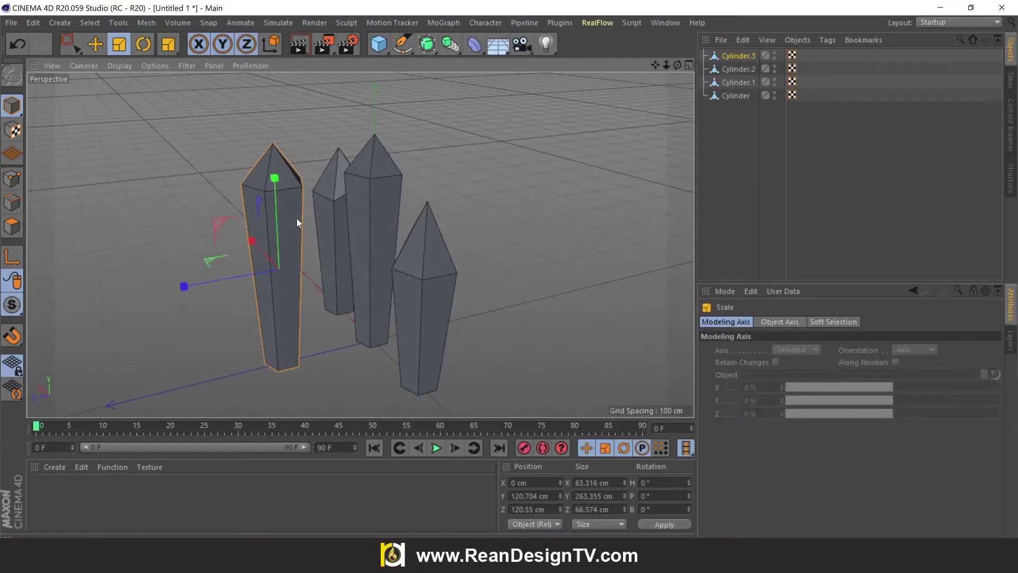
pyautogui.moveTo(275, 179); pyautogui.dragTo(275, 209)
pyautogui.click(95, 45)
pyautogui.moveTo(677, 64)
pyautogui.mouseDown()
pyautogui.moveTo(562, 74)
pyautogui.moveTo(647, 48)
pyautogui.moveTo(673, 64)
pyautogui.moveTo(655, 53)
pyautogui.mouseUp()
pyautogui.keyDown('alt'); pyautogui.moveTo(360, 244); pyautogui.dragTo(358, 242); pyautogui.keyUp('alt')
# Lower individual shoulder points of the shortened crystal by different amounts, one of them by about 38 cm.
pyautogui.click(12, 179)
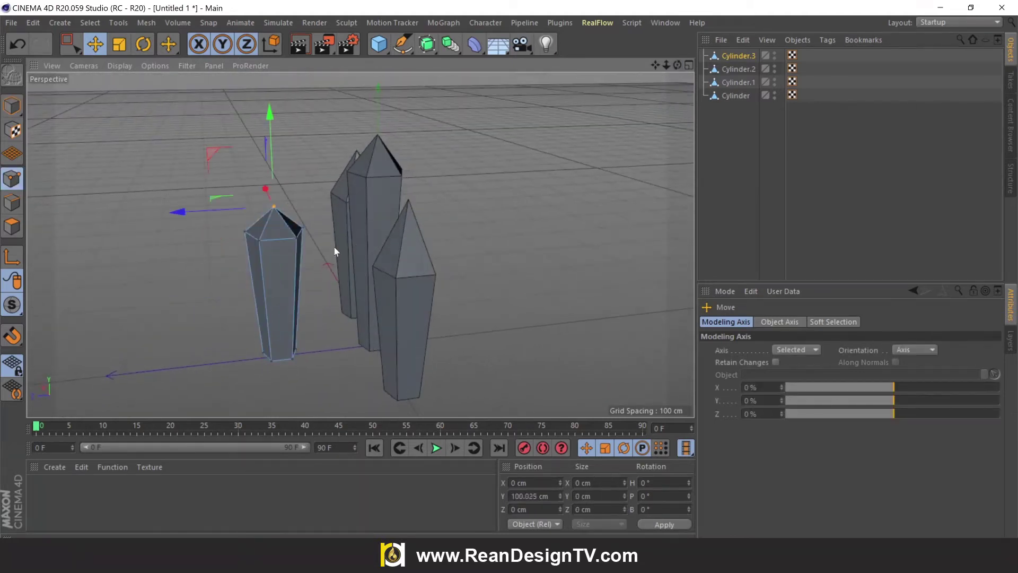
pyautogui.click(304, 226)
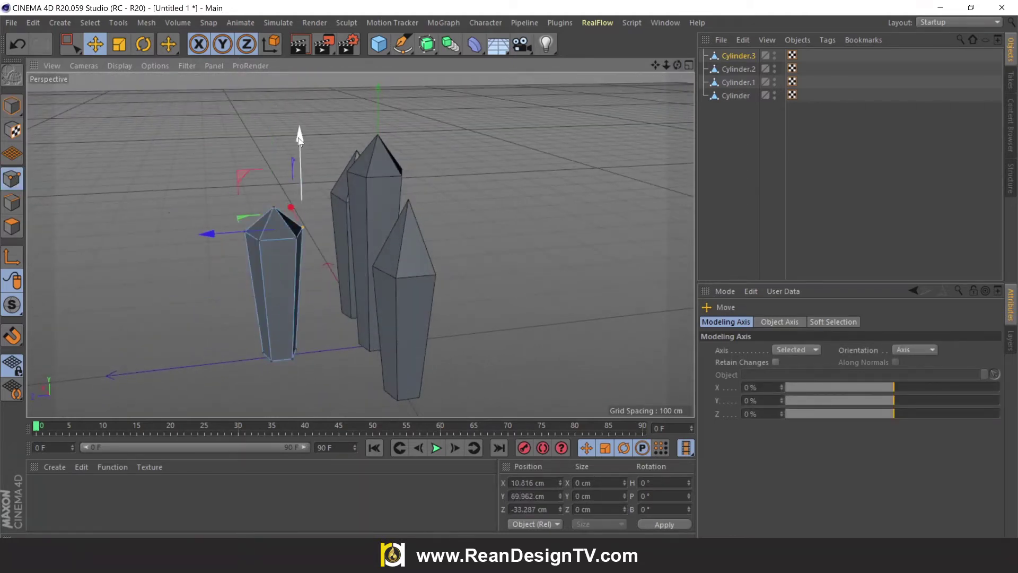
pyautogui.click(257, 240)
pyautogui.click(255, 241)
pyautogui.moveTo(263, 165); pyautogui.dragTo(297, 186)
pyautogui.click(298, 241)
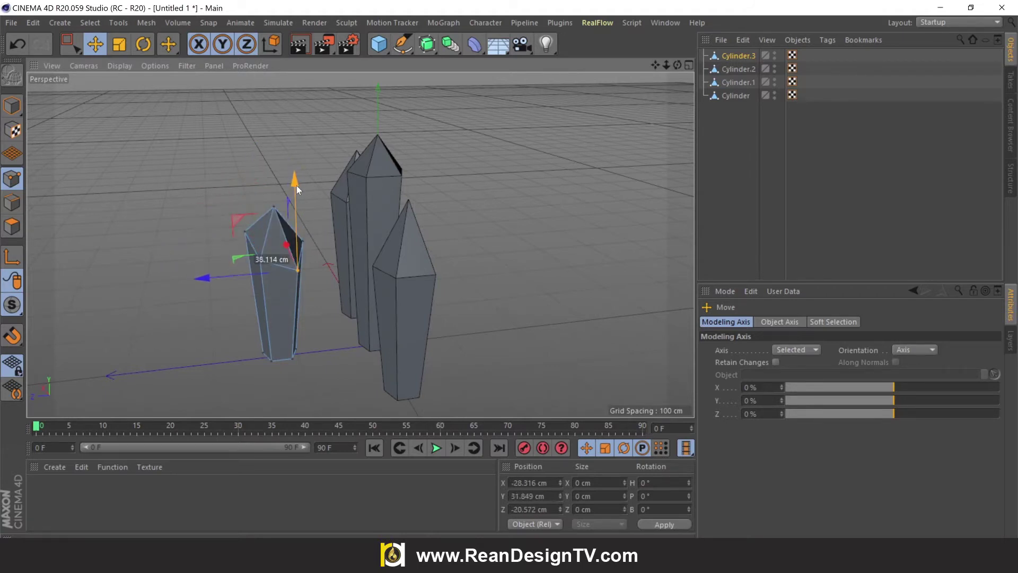
pyautogui.click(645, 79)
# Scale the shortened crystal as a whole object to about 80% in X and Z to make it slimmer.
pyautogui.moveTo(677, 65); pyautogui.dragTo(557, 119)
pyautogui.click(11, 106)
pyautogui.click(71, 129)
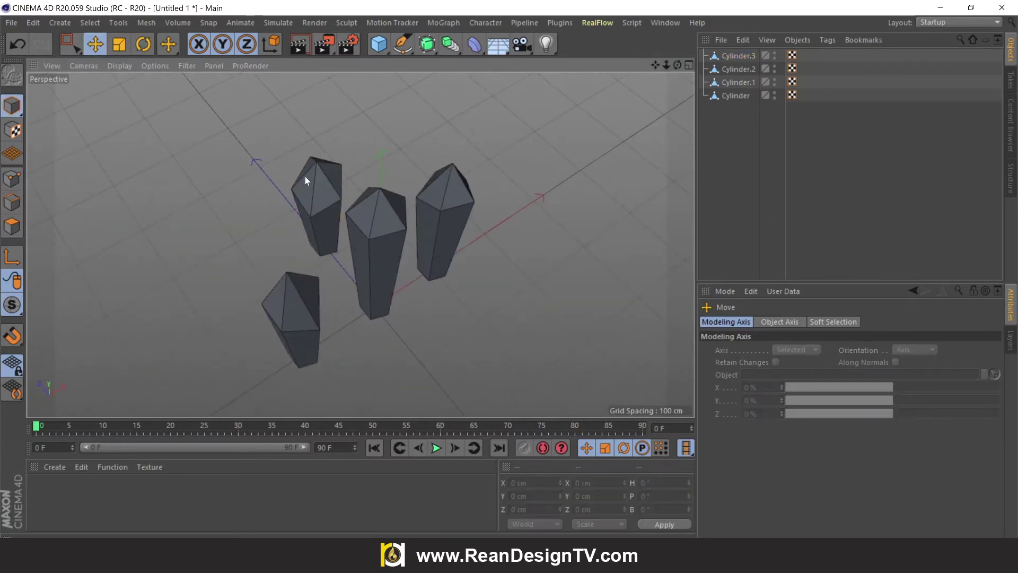
pyautogui.click(305, 176)
pyautogui.click(143, 44)
pyautogui.click(119, 44)
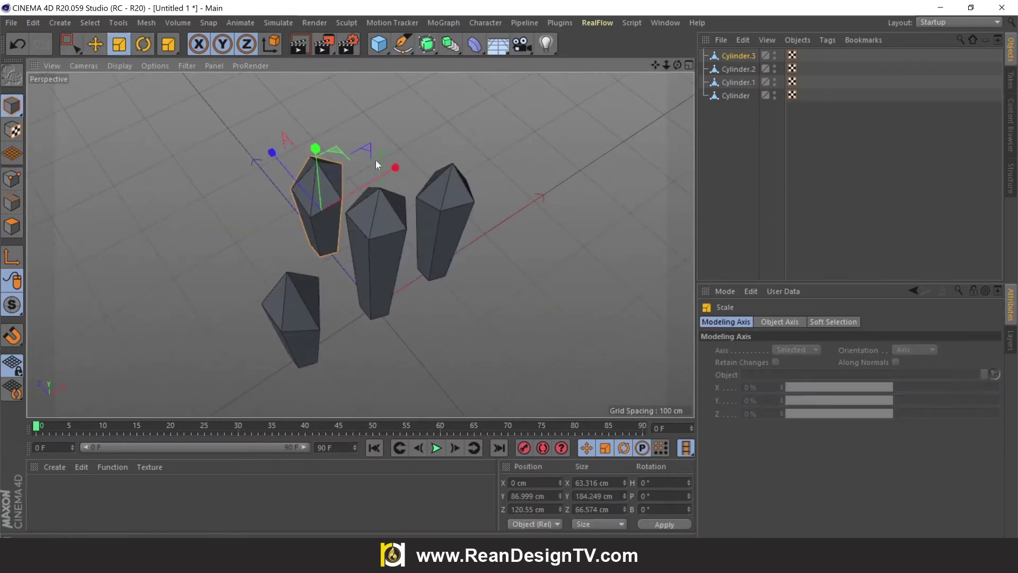
pyautogui.moveTo(375, 160); pyautogui.dragTo(320, 250)
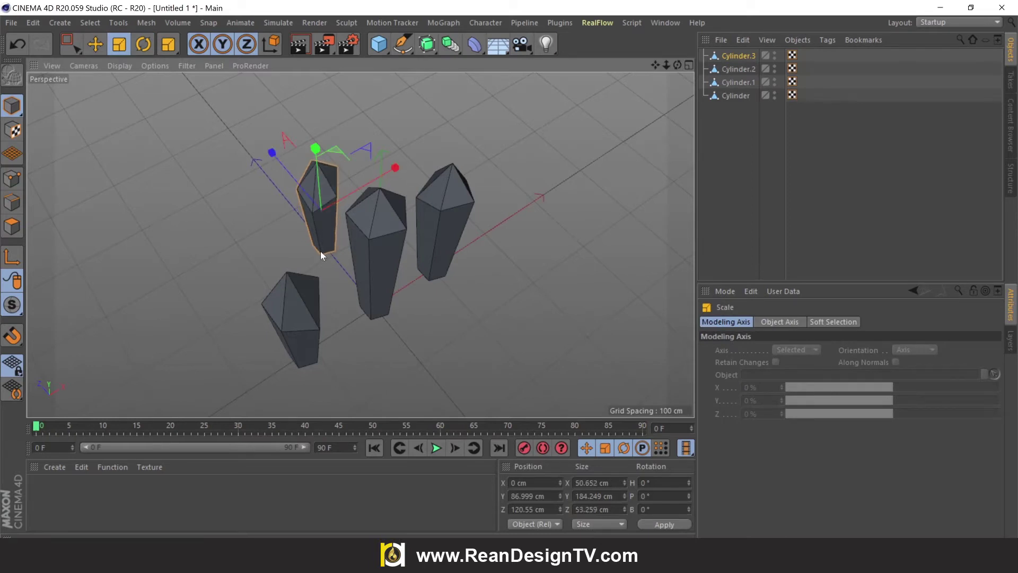
# Move the slim crystal closer to the tallest one along the Z axis, to about Z 78 cm.
pyautogui.moveTo(678, 65); pyautogui.dragTo(737, 34)
pyautogui.moveTo(316, 120)
pyautogui.keyDown('alt'); pyautogui.mouseDown()
pyautogui.moveTo(289, 116)
pyautogui.moveTo(325, 123)
pyautogui.moveTo(314, 128)
pyautogui.mouseUp(); pyautogui.keyUp('alt')
pyautogui.scroll(-2, 271, 215)
pyautogui.press('e')
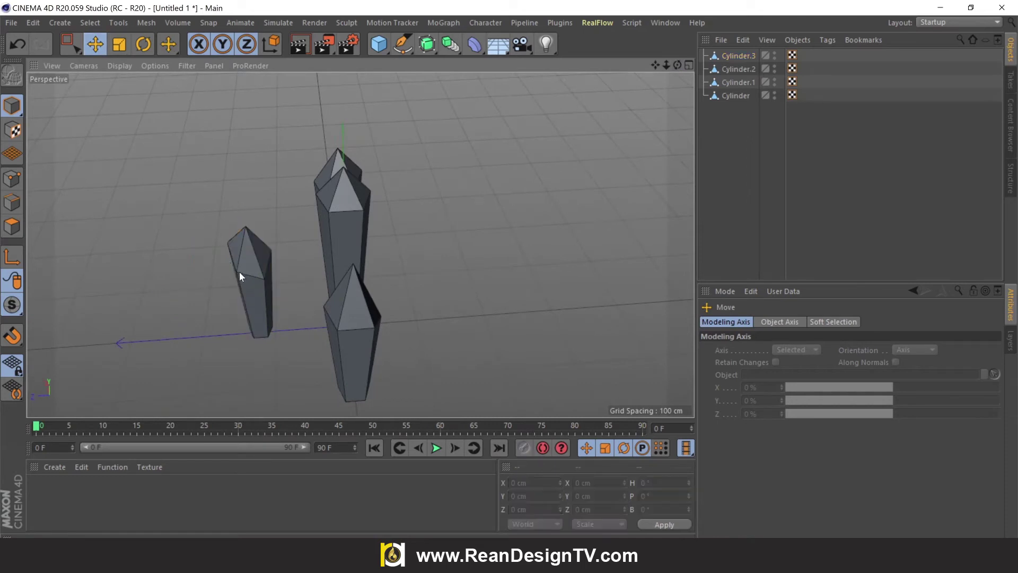
pyautogui.click(239, 272)
pyautogui.moveTo(166, 294); pyautogui.dragTo(203, 288)
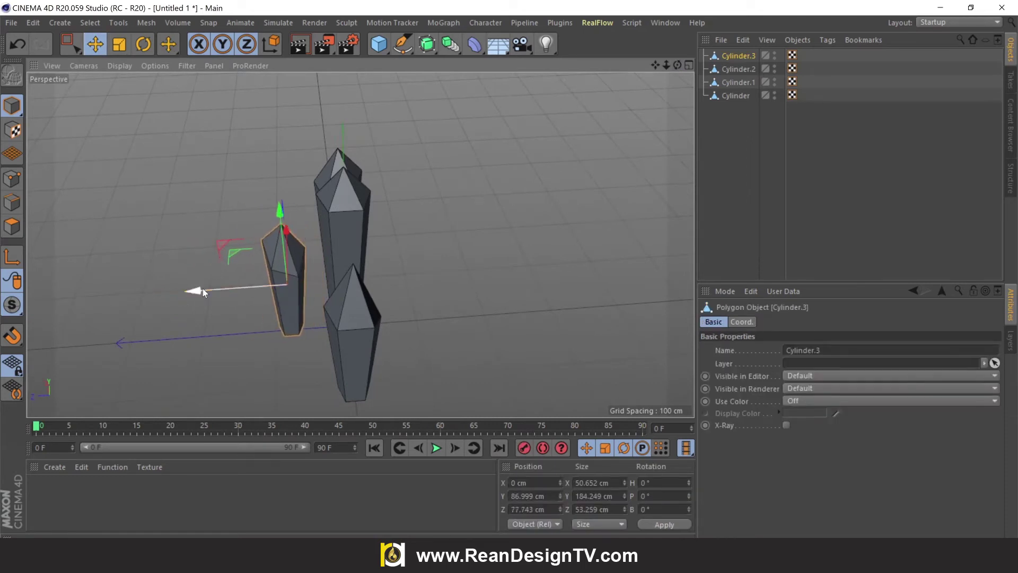
# Tilt the slim crystal outward to a pitch of about -27°.
pyautogui.click(142, 44)
pyautogui.moveTo(325, 253); pyautogui.dragTo(291, 242)
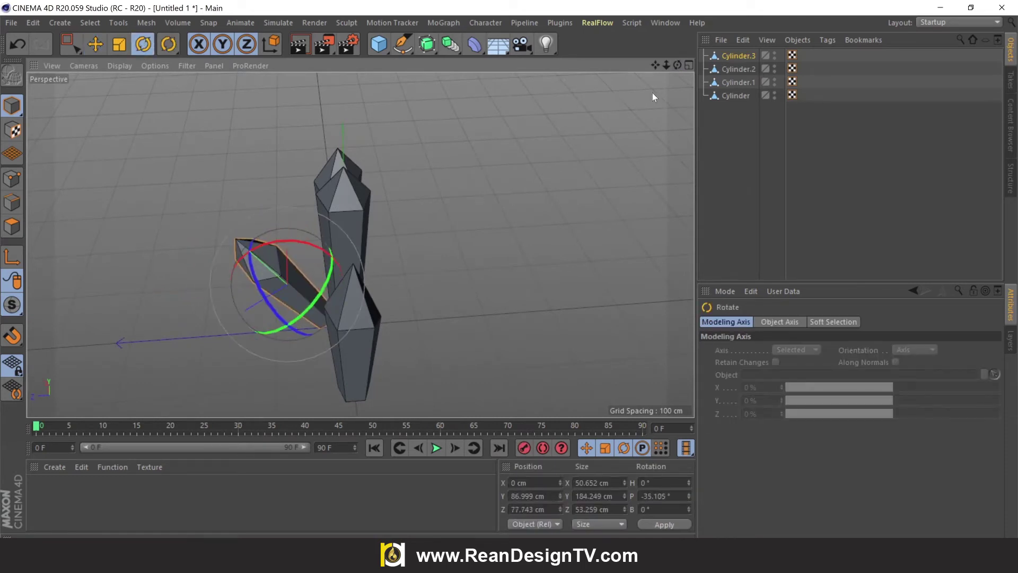
pyautogui.moveTo(677, 66); pyautogui.dragTo(721, 39)
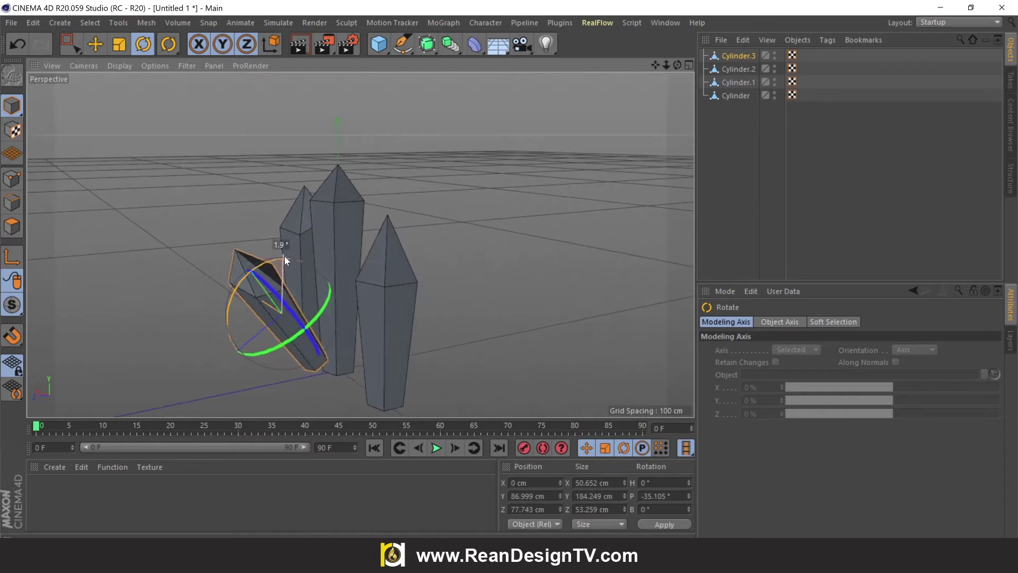
pyautogui.moveTo(284, 258); pyautogui.dragTo(295, 258)
# Move the tilted crystal's base against the tallest crystal, positioning it at about Y 79 cm and Z 60 cm.
pyautogui.click(95, 45)
pyautogui.moveTo(239, 234); pyautogui.dragTo(244, 243)
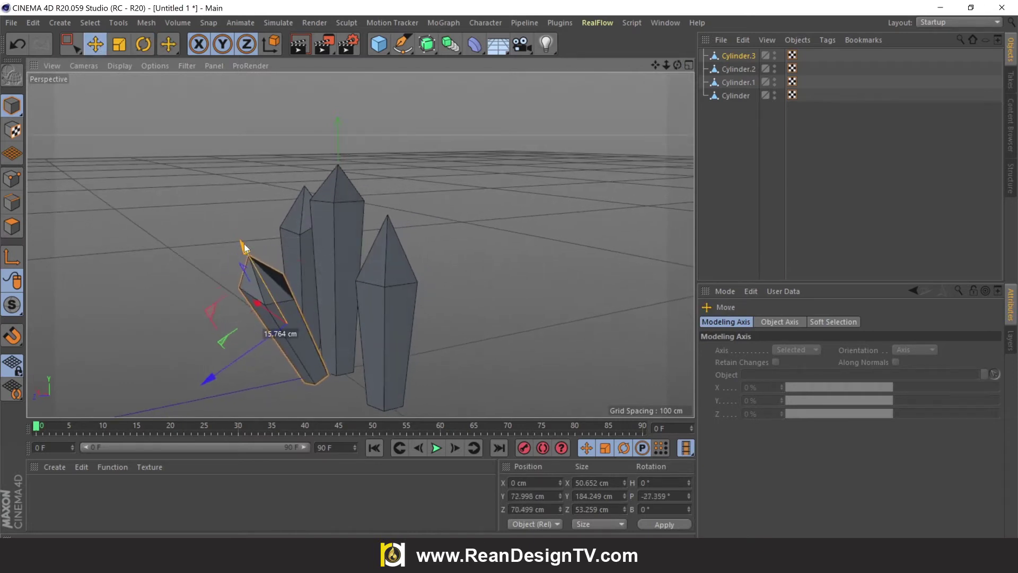
pyautogui.moveTo(208, 378)
pyautogui.mouseDown()
pyautogui.moveTo(198, 384)
pyautogui.moveTo(228, 374)
pyautogui.moveTo(216, 377)
pyautogui.mouseUp()
pyautogui.scroll(-2, 513, 224)
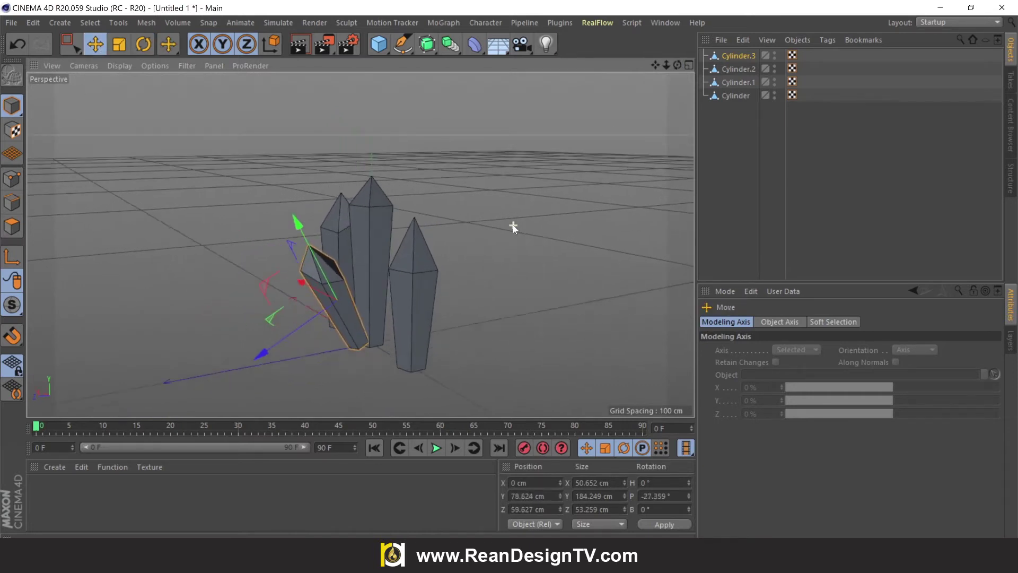
# Select the crystal at X -115 cm and tilt it outward to a bank angle of about -28°.
pyautogui.scroll(1, 514, 217)
pyautogui.moveTo(678, 65); pyautogui.dragTo(758, 46)
pyautogui.click(428, 294)
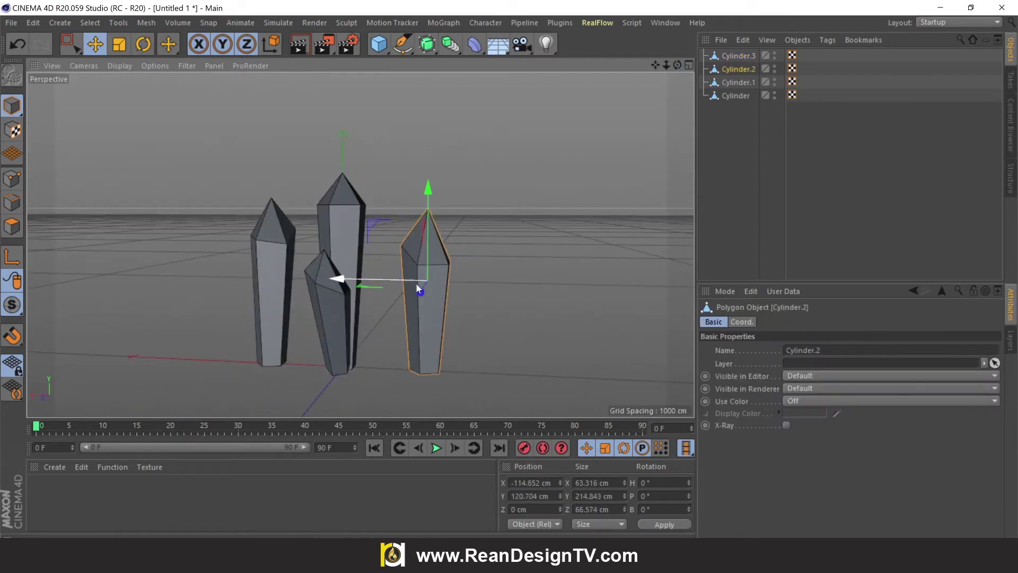
pyautogui.click(143, 44)
pyautogui.moveTo(409, 234); pyautogui.dragTo(428, 235)
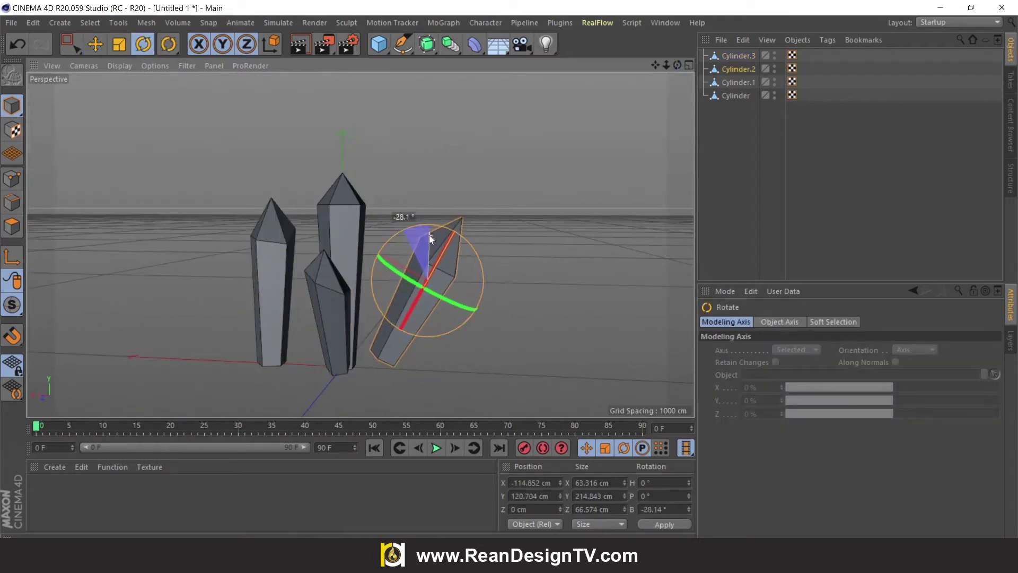
# Move this tilted crystal in toward the cluster's base, to about X -80 cm and Y 108 cm.
pyautogui.press('e')
pyautogui.moveTo(347, 239); pyautogui.dragTo(321, 224)
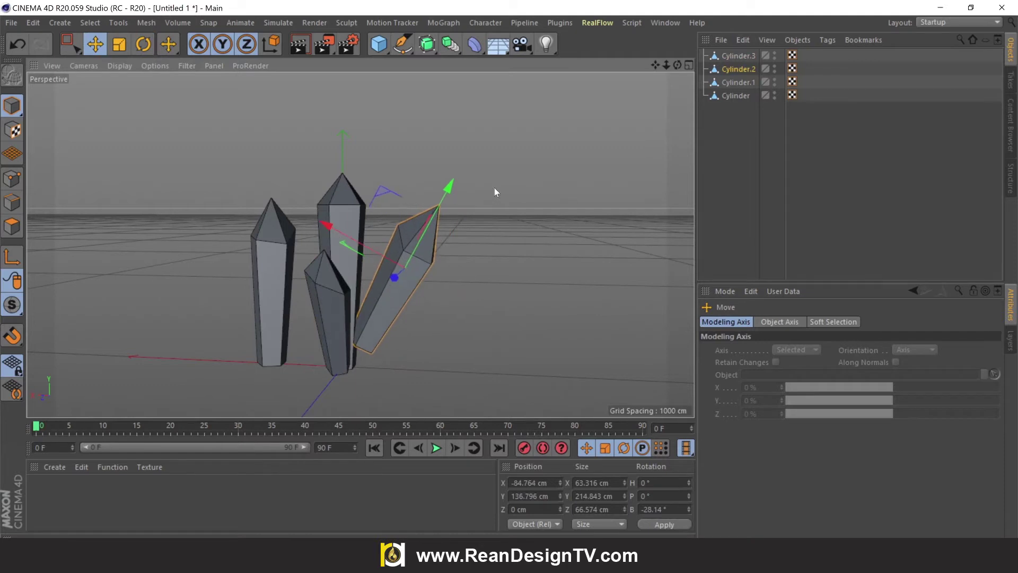
pyautogui.moveTo(453, 186); pyautogui.dragTo(444, 206)
pyautogui.moveTo(375, 230); pyautogui.dragTo(382, 235)
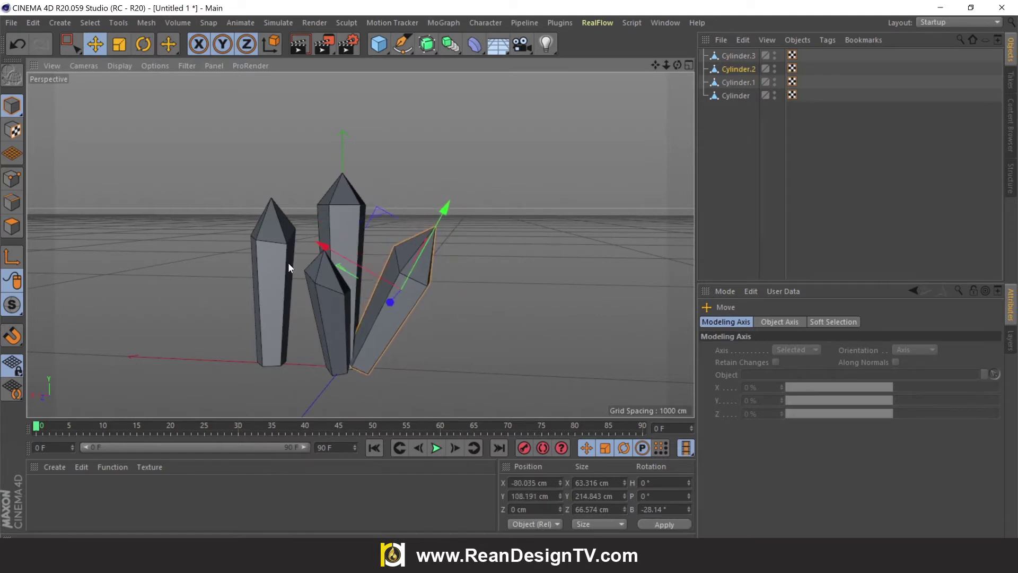
# Tilt the crystal at X 100 cm outward to a bank of about 28° and move it in to about X 81 cm and Y 109 cm.
pyautogui.click(272, 257)
pyautogui.click(143, 44)
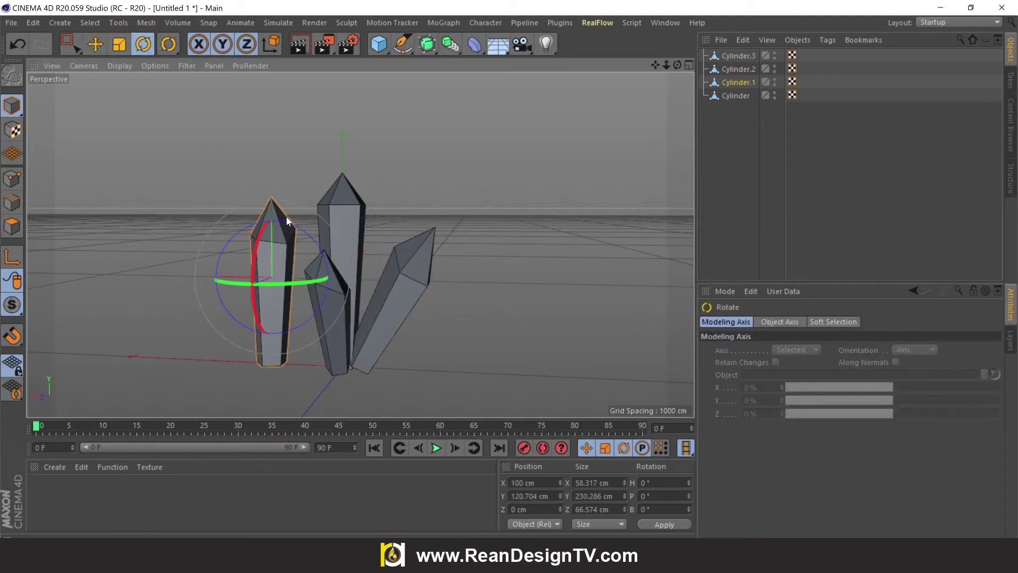
pyautogui.moveTo(285, 215); pyautogui.dragTo(271, 273)
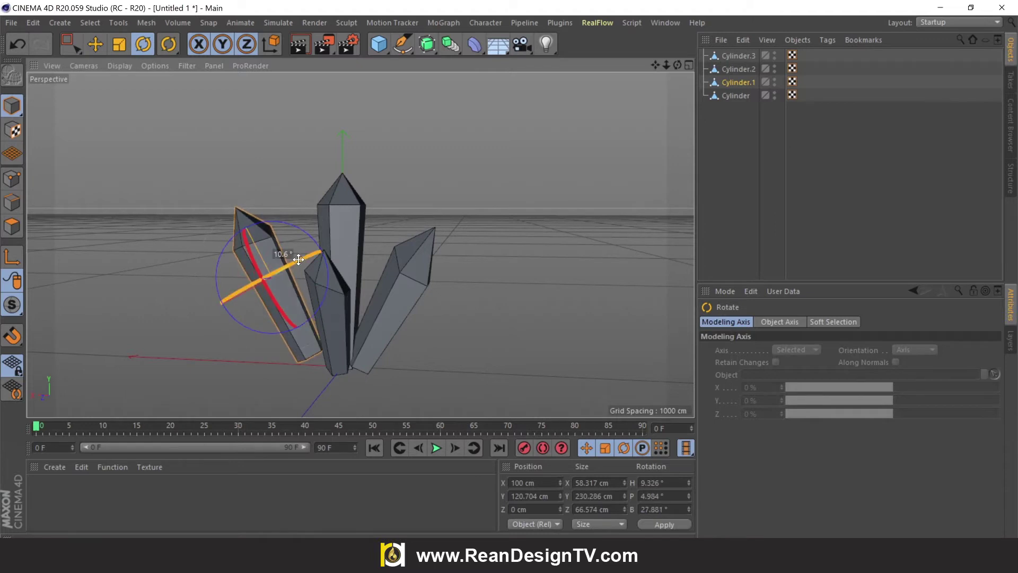
pyautogui.click(97, 45)
pyautogui.moveTo(232, 196); pyautogui.dragTo(238, 209)
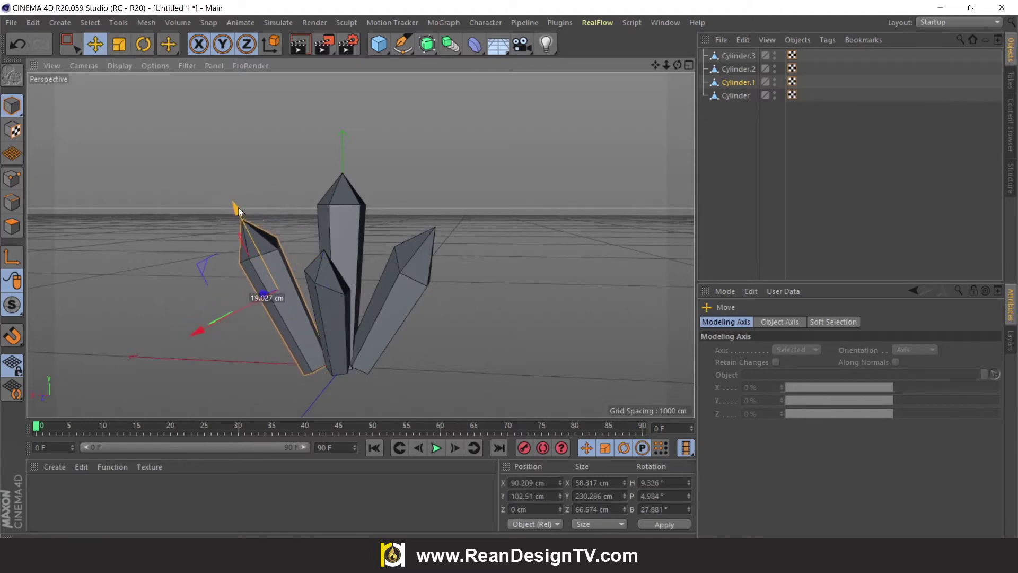
pyautogui.moveTo(197, 332); pyautogui.dragTo(205, 330)
# Rotate the tallest crystal slightly and shift it to sit better among the surrounding crystals.
pyautogui.moveTo(678, 65); pyautogui.dragTo(653, 173)
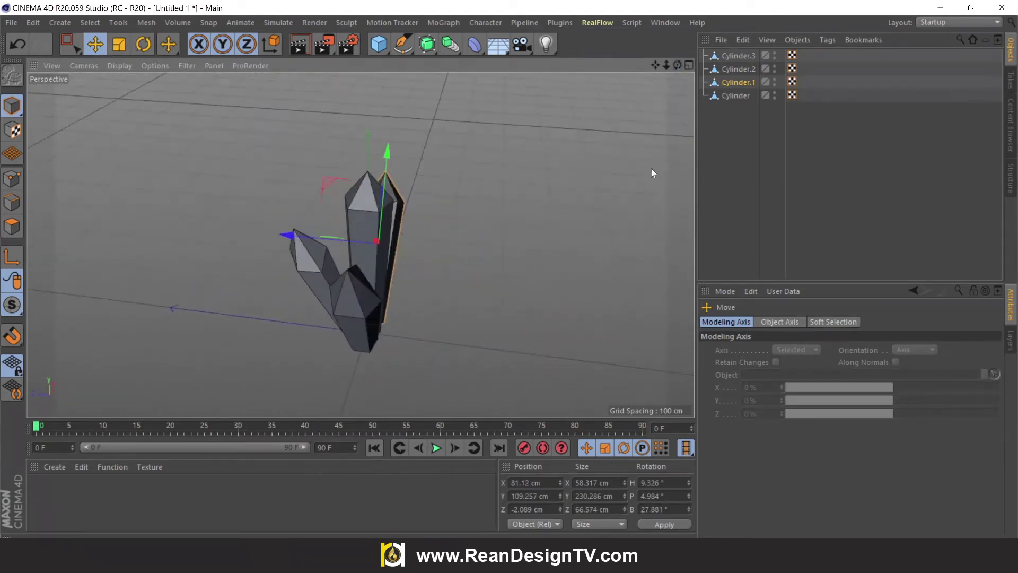
pyautogui.click(370, 205)
pyautogui.press('r')
pyautogui.moveTo(386, 224); pyautogui.dragTo(401, 226)
pyautogui.press('e')
pyautogui.moveTo(296, 246); pyautogui.dragTo(311, 250)
# Duplicate the crystal at X -80 cm to about Z 37 cm and rotate the copy to about heading -35° and bank -24°.
pyautogui.moveTo(678, 65); pyautogui.dragTo(745, 49)
pyautogui.click(451, 259)
pyautogui.click(452, 263)
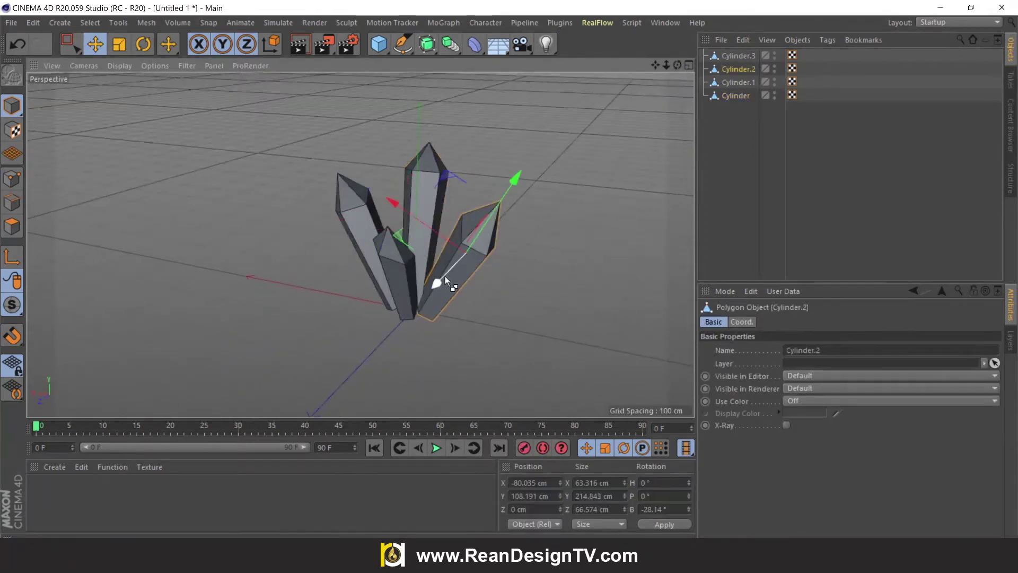
pyautogui.keyDown('ctrl'); pyautogui.moveTo(444, 277); pyautogui.dragTo(438, 297); pyautogui.keyUp('ctrl')
pyautogui.click(143, 45)
pyautogui.moveTo(444, 228); pyautogui.dragTo(427, 248)
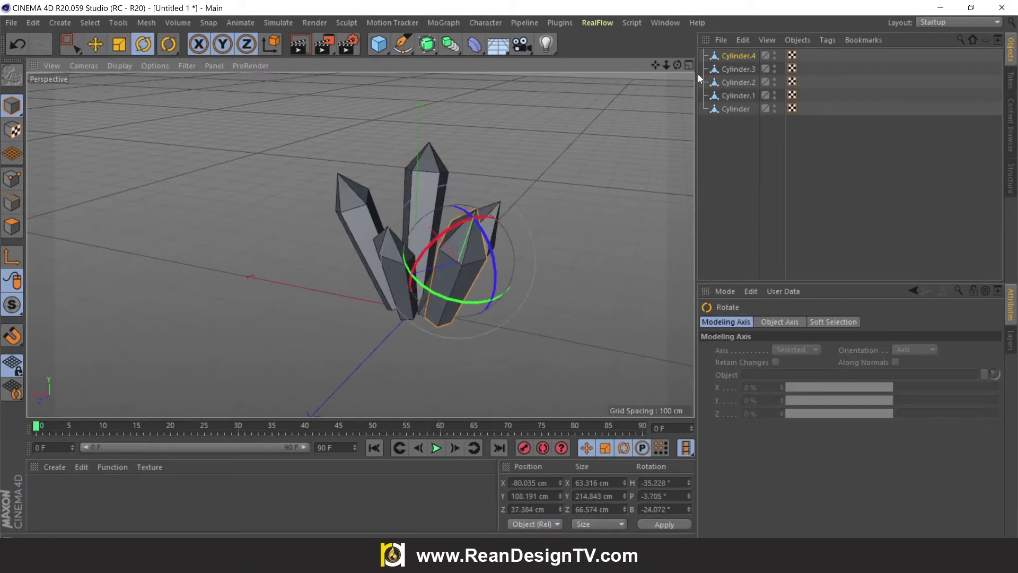
# Move the copied crystal closer to the cluster, to about X -54 cm, Y 112 cm and Z 52 cm.
pyautogui.moveTo(677, 66); pyautogui.dragTo(763, 45)
pyautogui.click(95, 44)
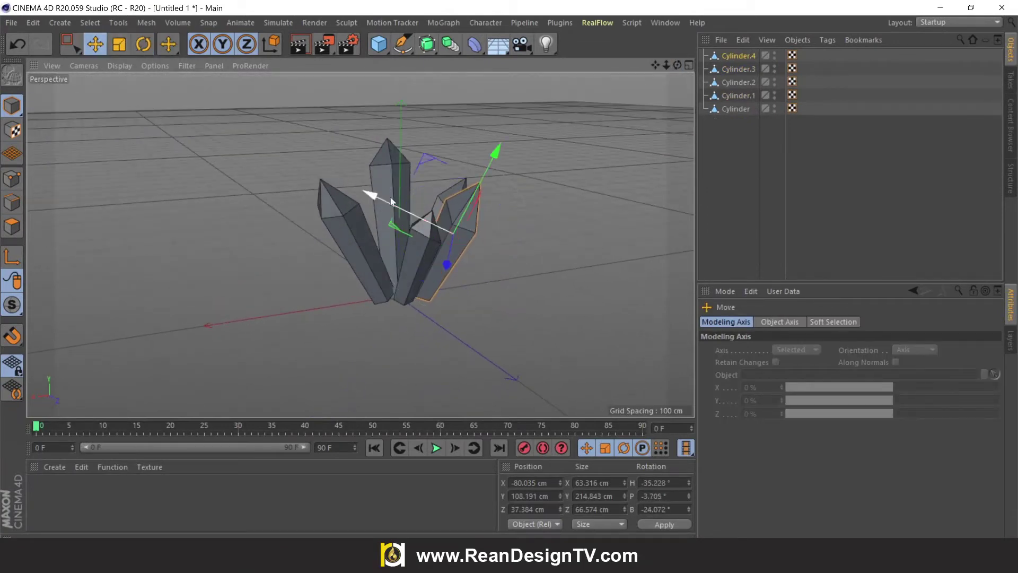
pyautogui.moveTo(443, 278); pyautogui.dragTo(367, 201)
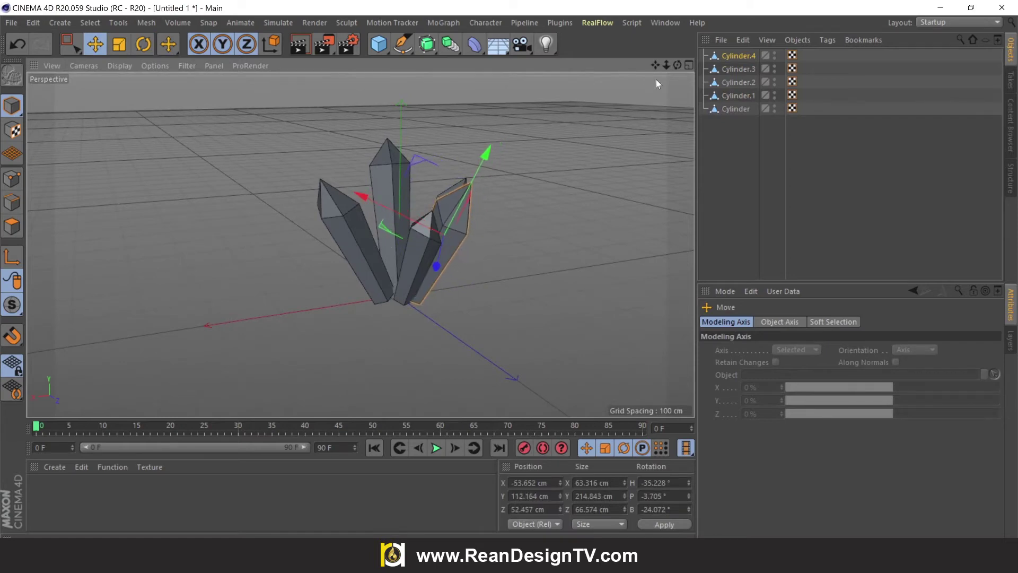
# Shorten the copied crystal to about 129 cm along Y and scale its thickness to 70%.
pyautogui.moveTo(677, 65); pyautogui.dragTo(603, 70)
pyautogui.click(143, 44)
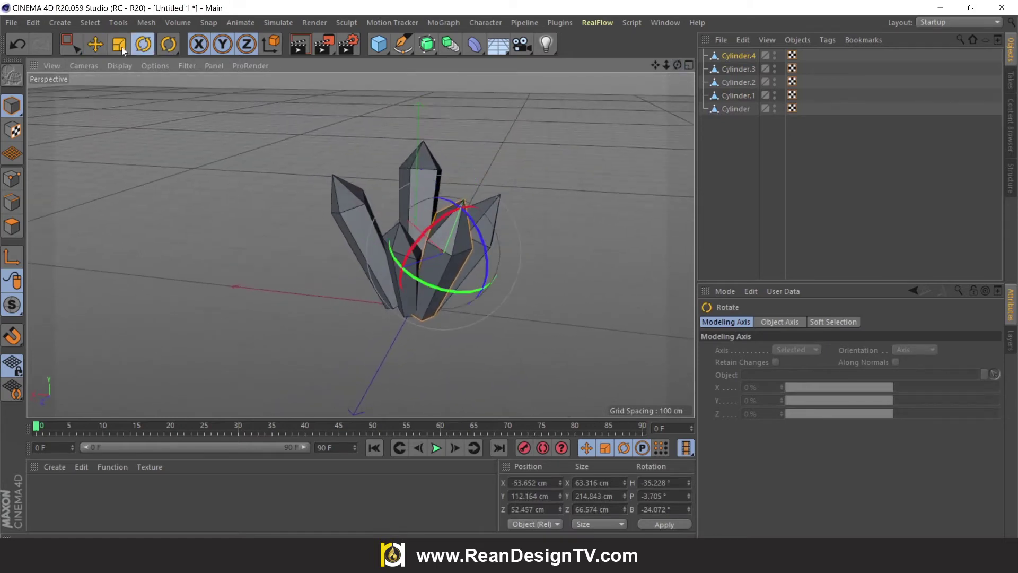
pyautogui.click(119, 44)
pyautogui.moveTo(476, 176); pyautogui.dragTo(464, 209)
pyautogui.moveTo(415, 264); pyautogui.dragTo(223, 154)
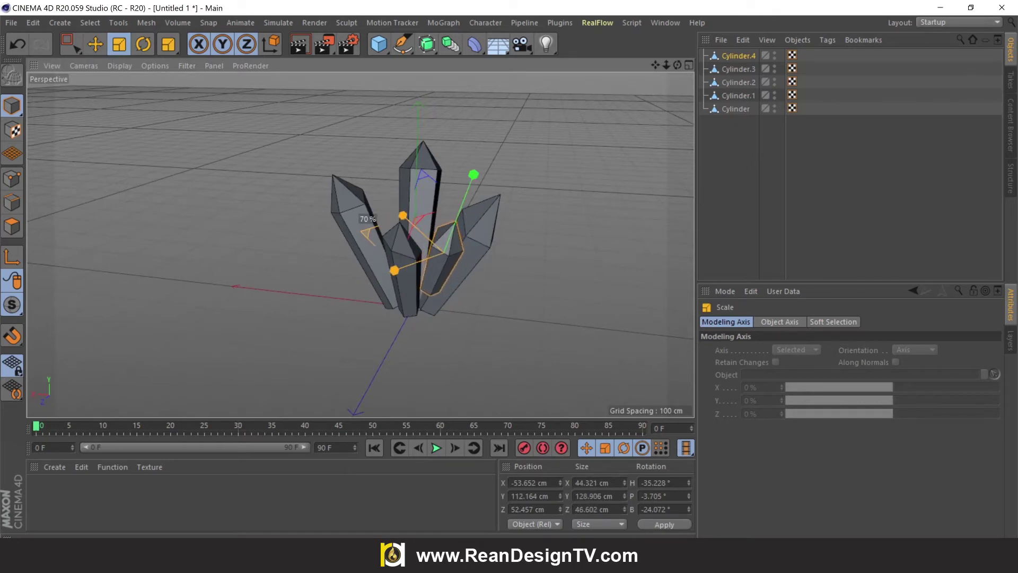
# Lower the small crystal to about X -38 cm, Y 64 cm and Z 37 cm, and tilt it to a bank of about -34°.
pyautogui.click(96, 44)
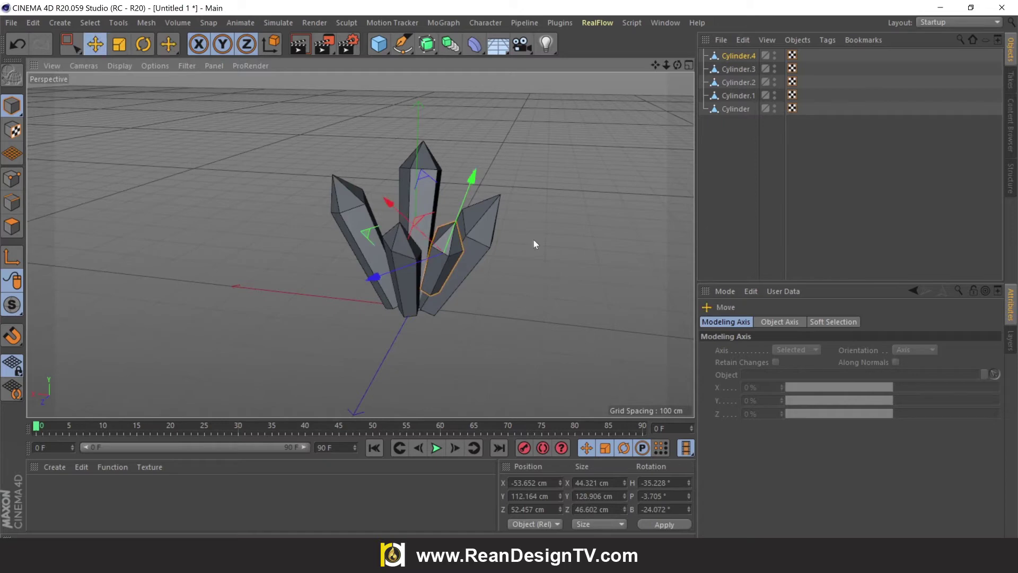
pyautogui.moveTo(473, 178); pyautogui.dragTo(469, 206)
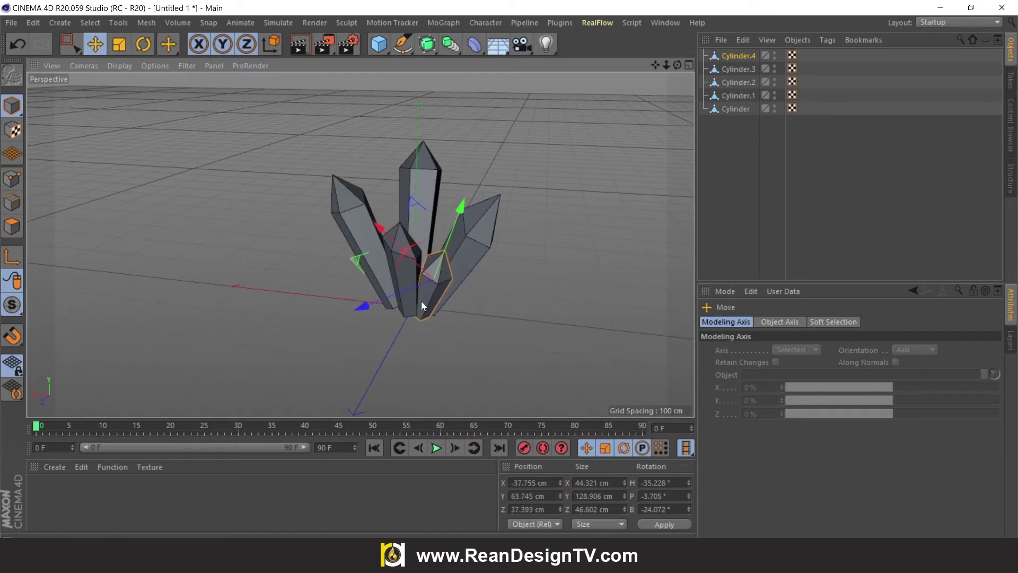
pyautogui.press('r')
pyautogui.moveTo(461, 256); pyautogui.dragTo(472, 274)
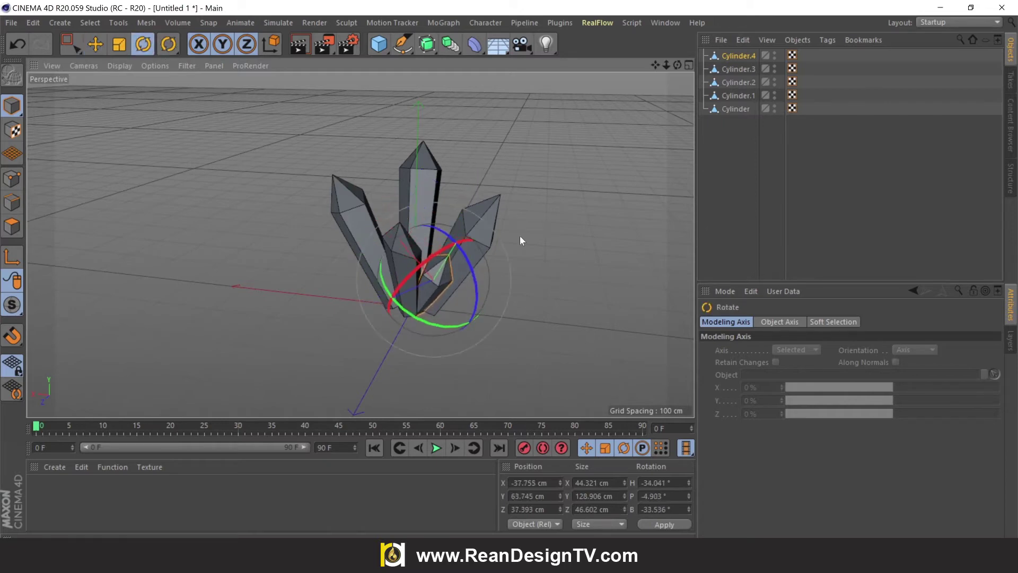
pyautogui.click(565, 250)
# Shift the forward-leaning slim crystal sideways to about X 13 cm, away from the small crystal.
pyautogui.scroll(3, 565, 250)
pyautogui.moveTo(677, 65); pyautogui.dragTo(735, 80)
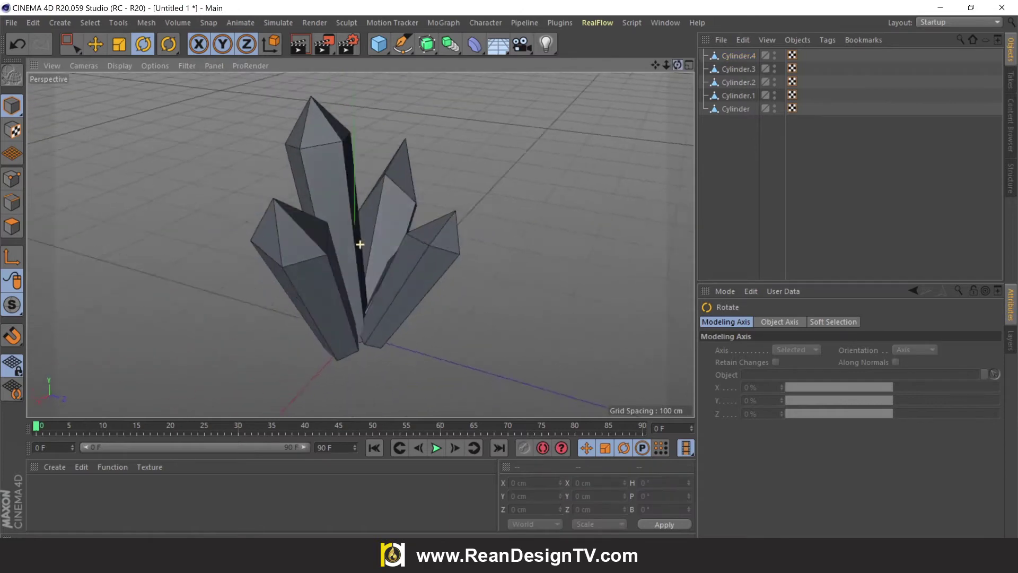
pyautogui.moveTo(360, 244); pyautogui.dragTo(359, 243)
pyautogui.click(356, 302)
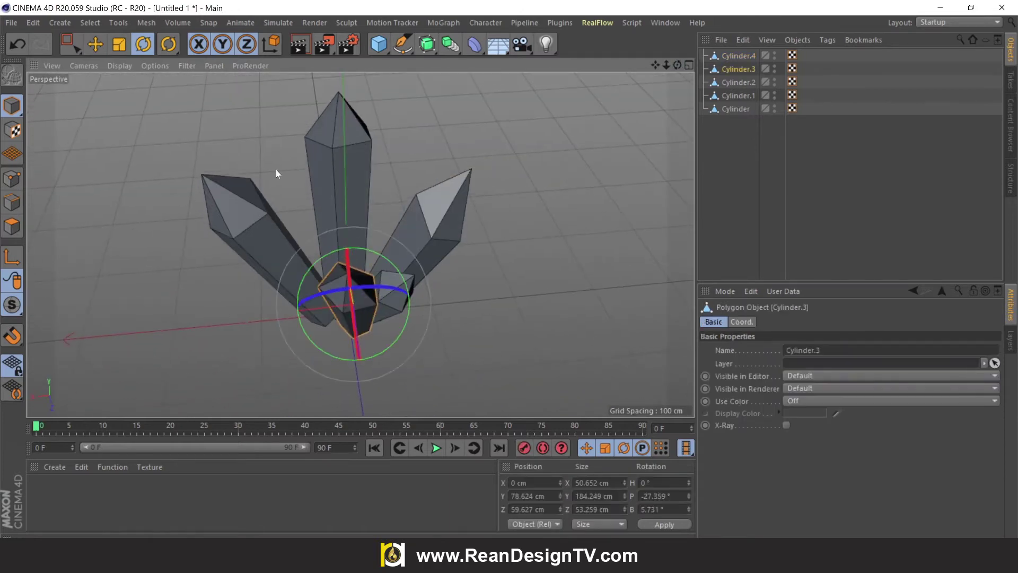
pyautogui.click(95, 45)
pyautogui.moveTo(274, 319); pyautogui.dragTo(256, 316)
pyautogui.scroll(-2, 413, 319)
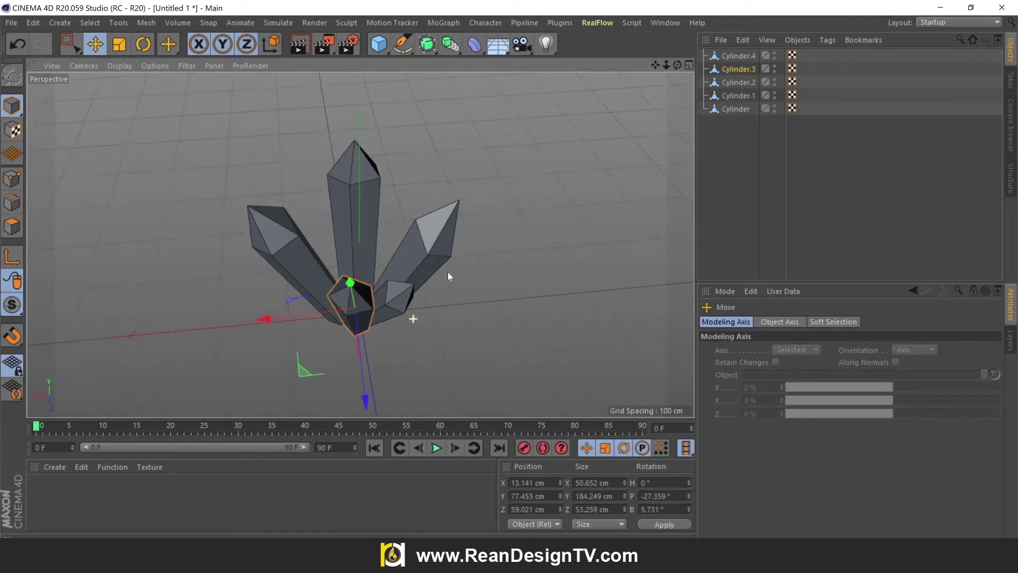
# Move the large crystal behind the small one to about X -71 cm, Y 113 cm and Z -11 cm.
pyautogui.moveTo(677, 66); pyautogui.dragTo(609, 21)
pyautogui.scroll(2, 518, 249)
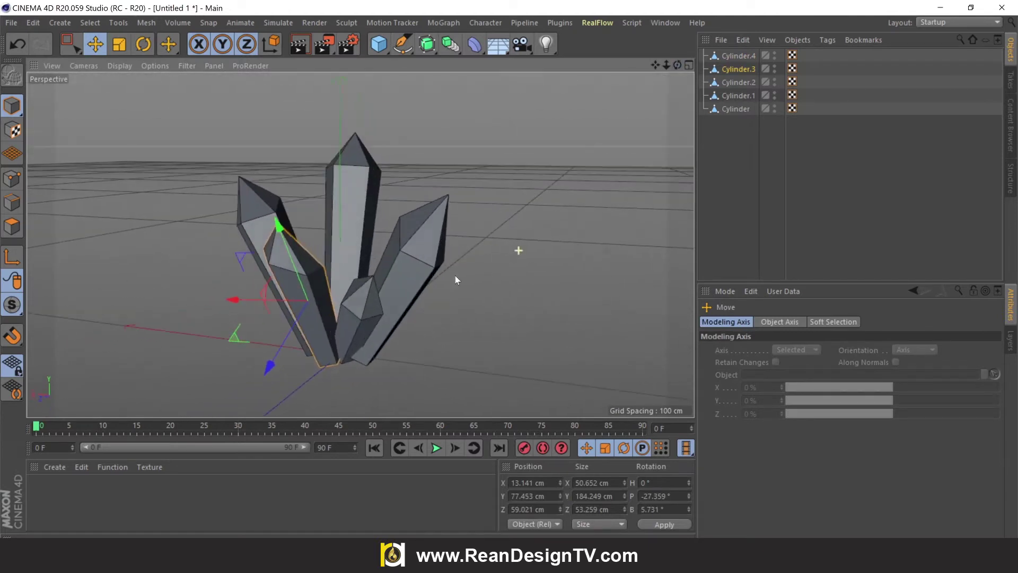
pyautogui.click(425, 272)
pyautogui.moveTo(677, 64); pyautogui.dragTo(678, 68)
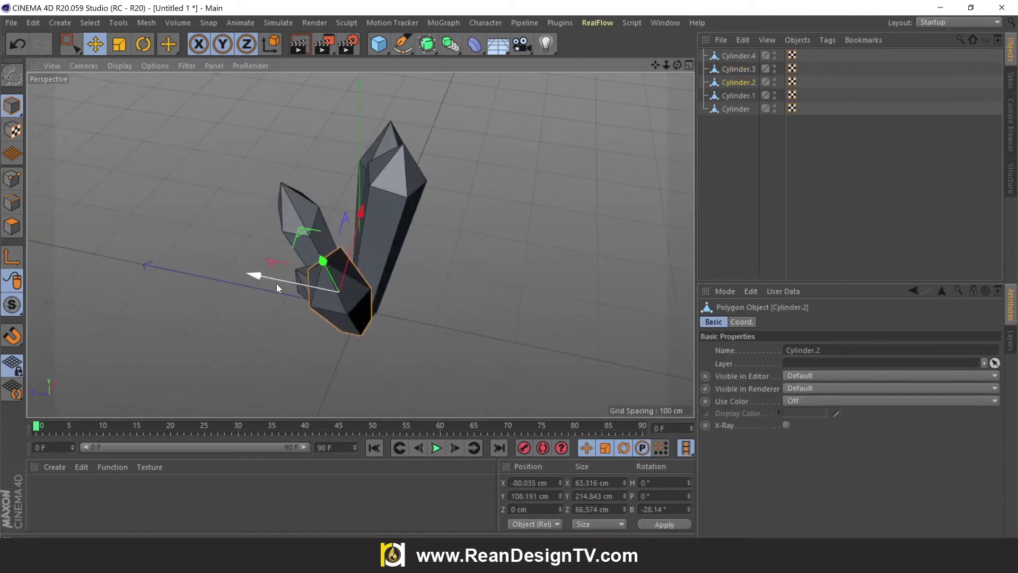
pyautogui.moveTo(276, 283); pyautogui.dragTo(282, 279)
pyautogui.moveTo(368, 211); pyautogui.dragTo(371, 201)
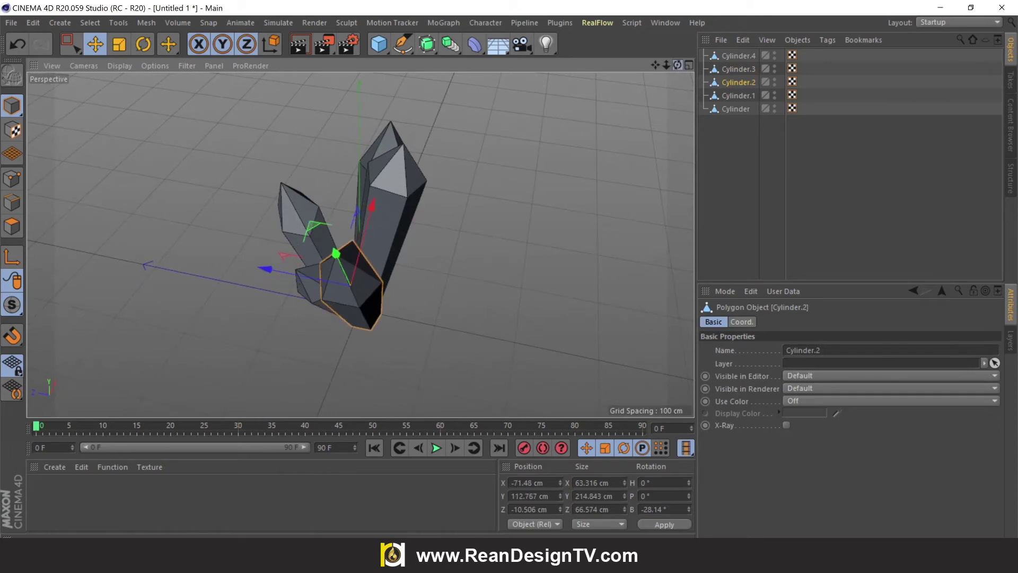
pyautogui.moveTo(677, 65); pyautogui.dragTo(742, 37)
pyautogui.moveTo(520, 138); pyautogui.dragTo(587, 186)
# Add a Platonic primitive of type Icosa and fit it as a small rock at the base of the crystal cluster.
pyautogui.click(378, 44)
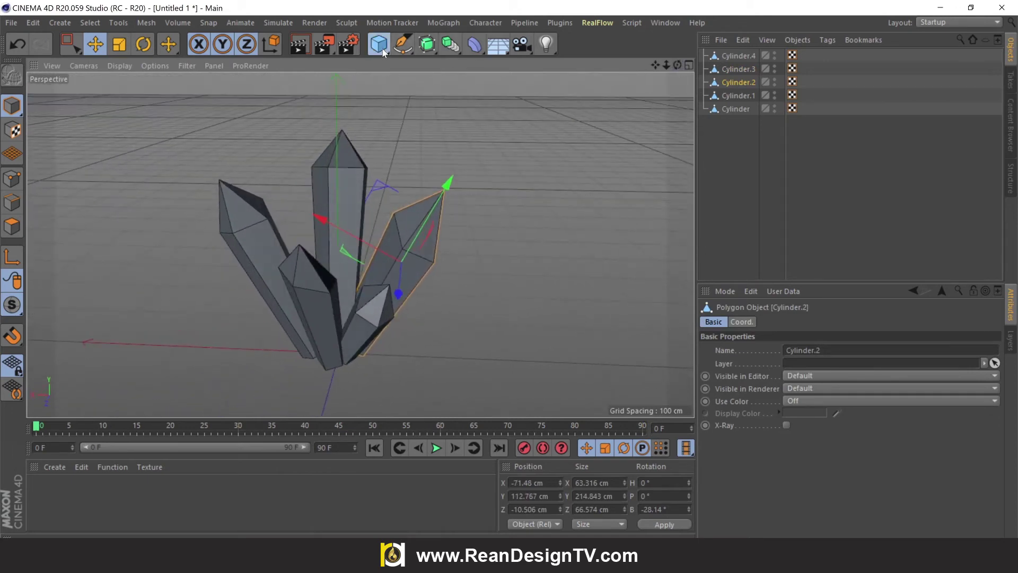
pyautogui.click(502, 135)
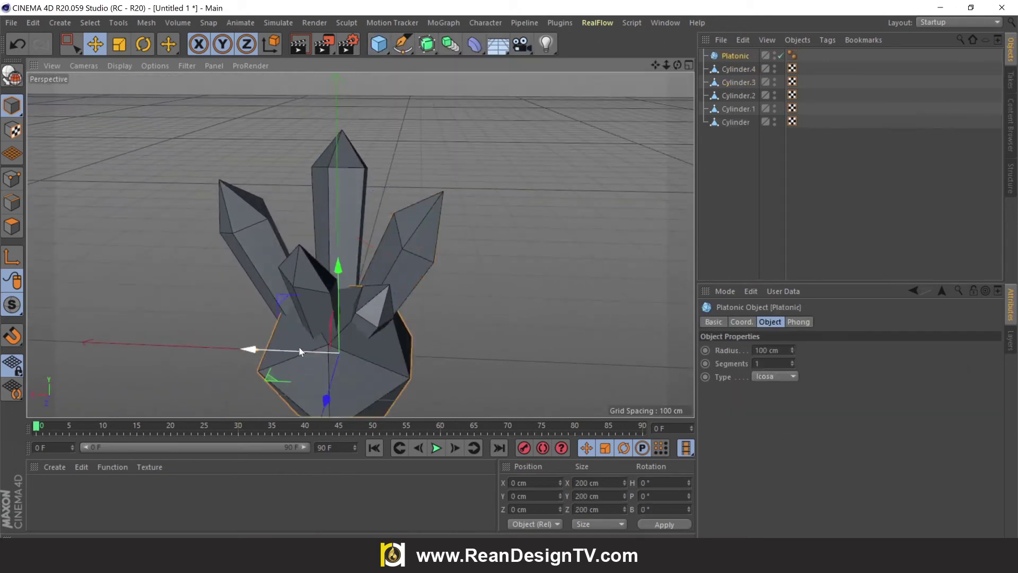
pyautogui.moveTo(256, 349); pyautogui.dragTo(307, 351)
pyautogui.moveTo(342, 285); pyautogui.dragTo(346, 264)
pyautogui.moveTo(323, 383); pyautogui.dragTo(331, 391)
# Duplicate the small rock toward positive X and place the copy at the foot of the outer crystal.
pyautogui.keyDown('ctrl'); pyautogui.moveTo(257, 346); pyautogui.dragTo(228, 341); pyautogui.keyUp('ctrl')
pyautogui.moveTo(283, 393); pyautogui.dragTo(287, 389)
pyautogui.click(446, 375)
pyautogui.scroll(-1, 540, 292)
pyautogui.moveTo(677, 64); pyautogui.dragTo(465, 256)
pyautogui.moveTo(655, 64); pyautogui.dragTo(576, 146)
pyautogui.scroll(1, 576, 146)
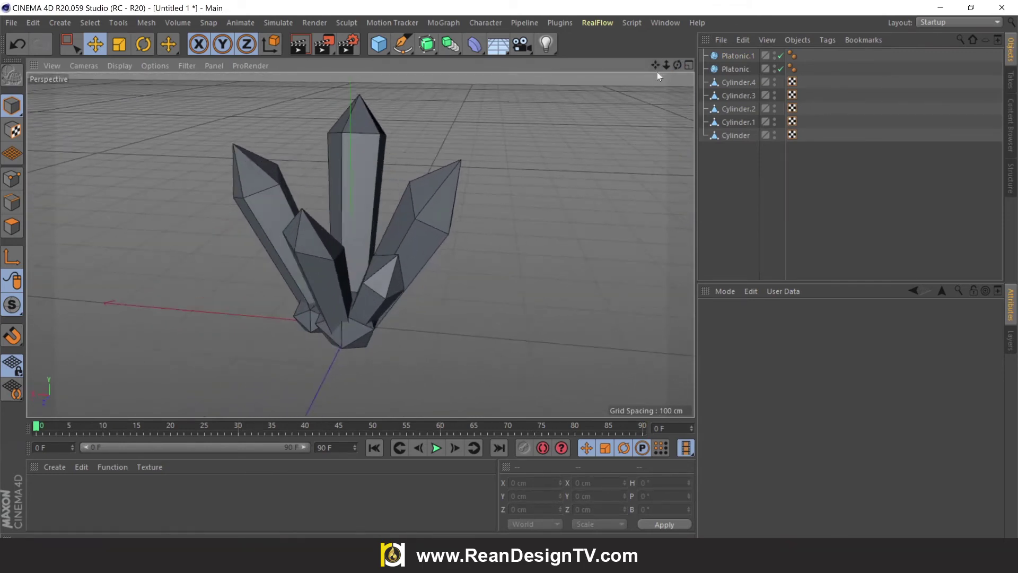
# Create a new material and assign it to the tallest crystal.
pyautogui.moveTo(656, 66); pyautogui.dragTo(662, 68)
pyautogui.doubleClick(60, 493)
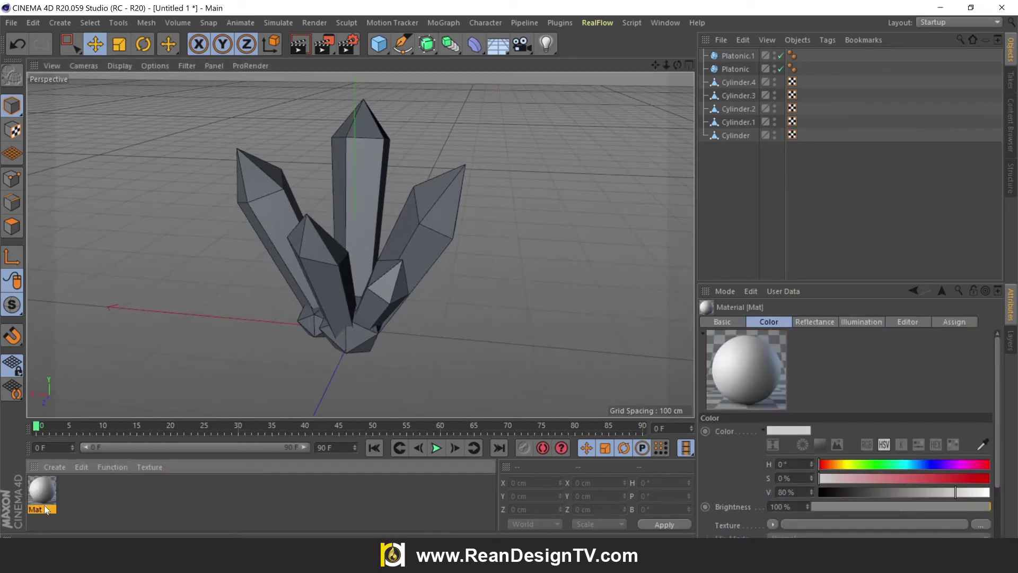
pyautogui.moveTo(42, 498); pyautogui.dragTo(735, 136)
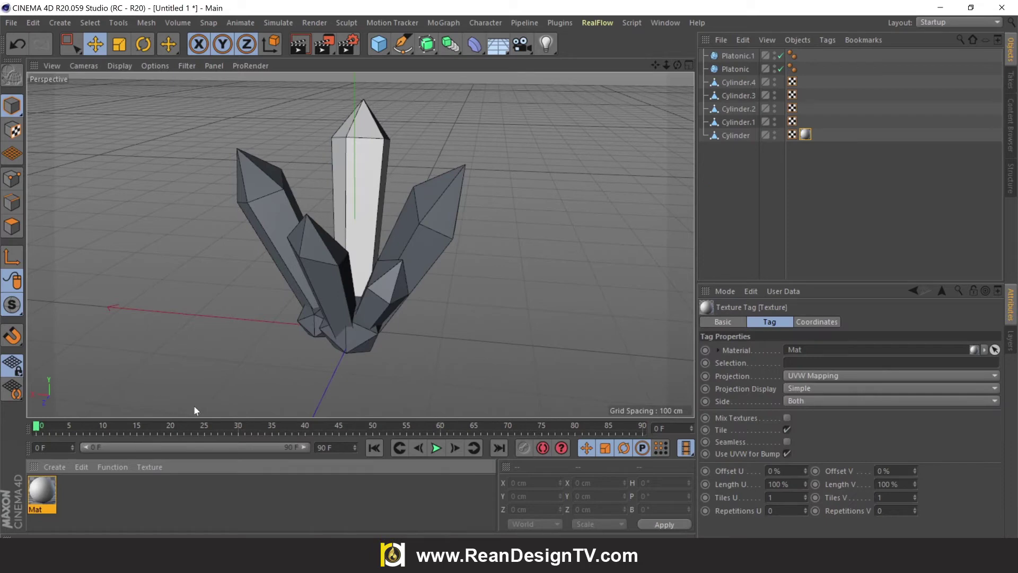
# Open the new material for editing, turn off its Color and Reflectance channels, and enable Luminance.
pyautogui.doubleClick(50, 484)
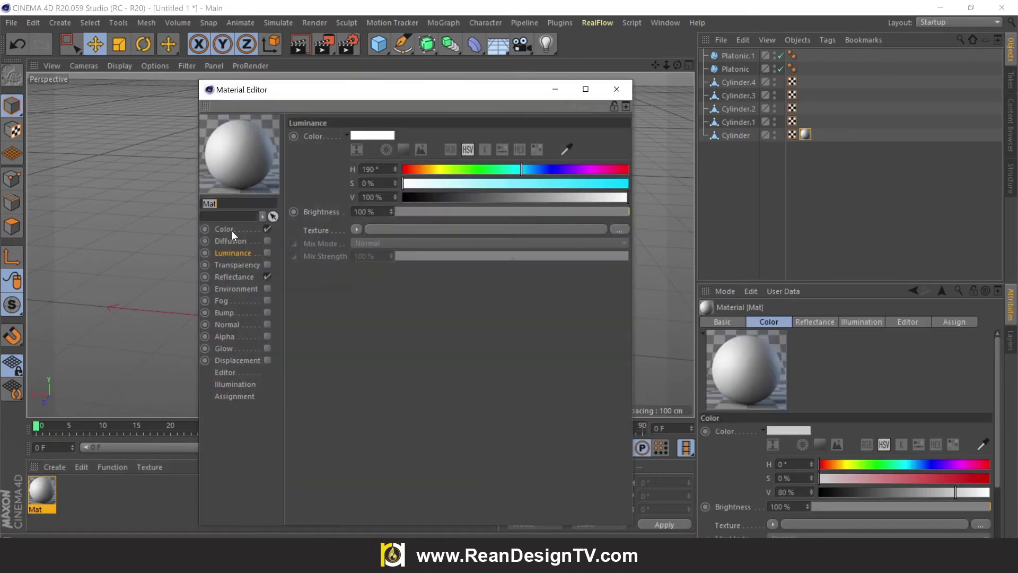
pyautogui.click(232, 232)
pyautogui.click(266, 229)
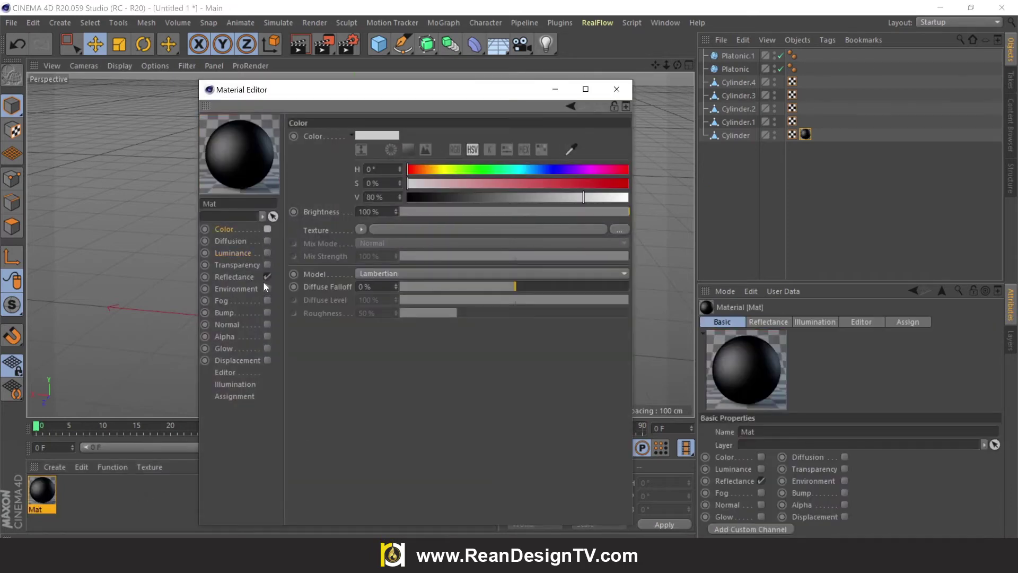
pyautogui.click(266, 277)
pyautogui.click(243, 253)
pyautogui.click(267, 253)
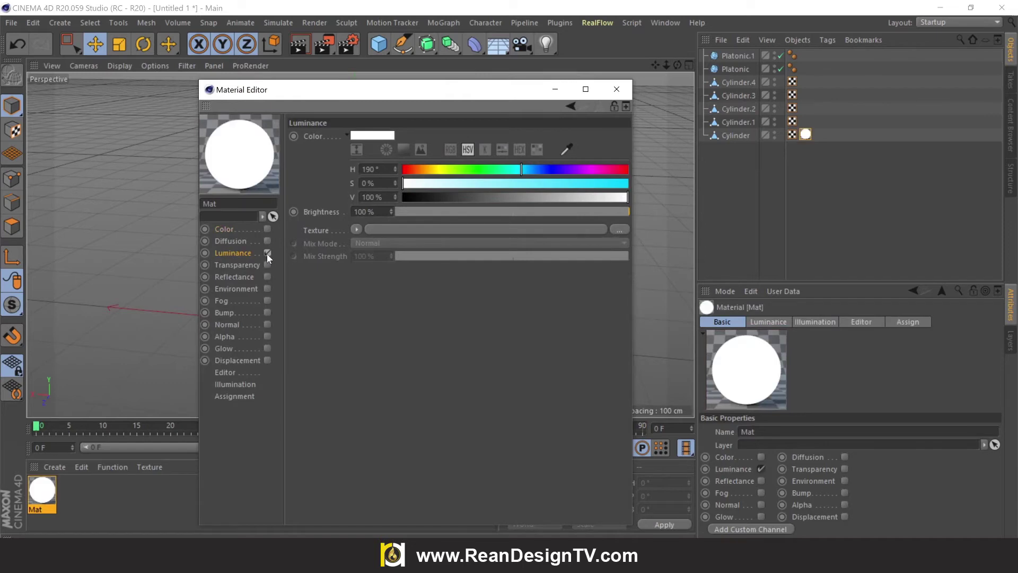
# Set the luminance brightness to 10% and make its color light cyan with a saturation of 60%.
pyautogui.doubleClick(355, 212)
pyautogui.write('10')
pyautogui.press('Return')
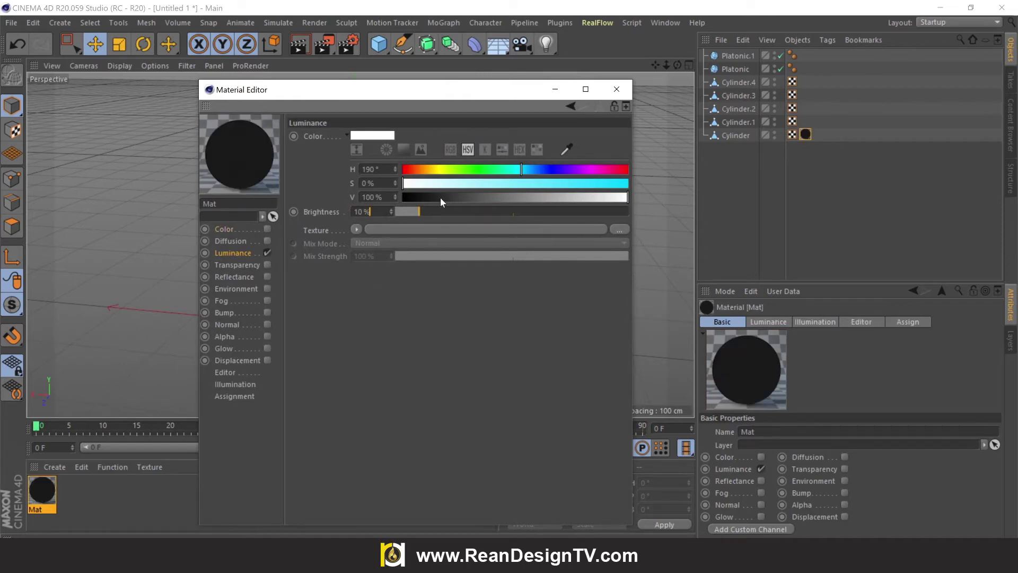
pyautogui.moveTo(499, 183); pyautogui.dragTo(538, 186)
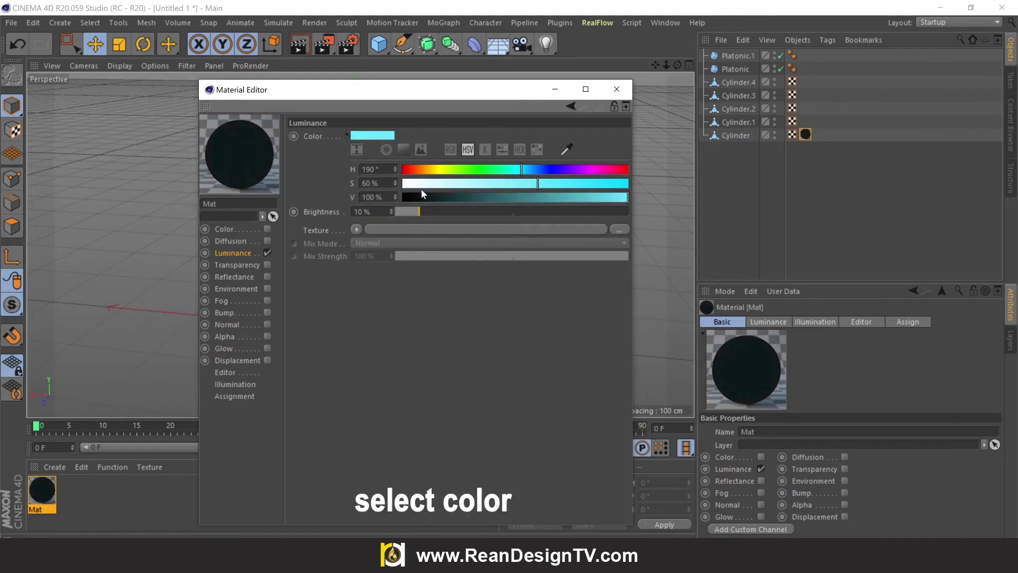
pyautogui.moveTo(381, 184); pyautogui.dragTo(362, 183)
pyautogui.write('60')
pyautogui.press('Return')
pyautogui.doubleClick(369, 169)
pyautogui.click(377, 183)
# Enable the material's Transparency channel and set its refraction to 2.
pyautogui.click(266, 265)
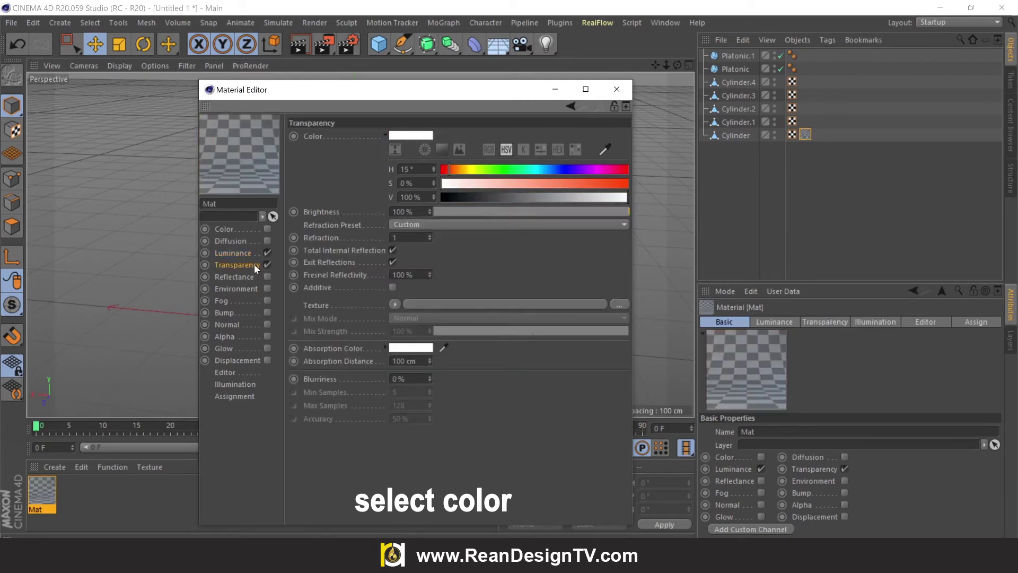
pyautogui.moveTo(405, 238); pyautogui.dragTo(346, 243)
pyautogui.write('2')
pyautogui.press('Return')
# Match the transparency color to the luminance color with a hue of 190° and a saturation of 60%.
pyautogui.click(414, 169)
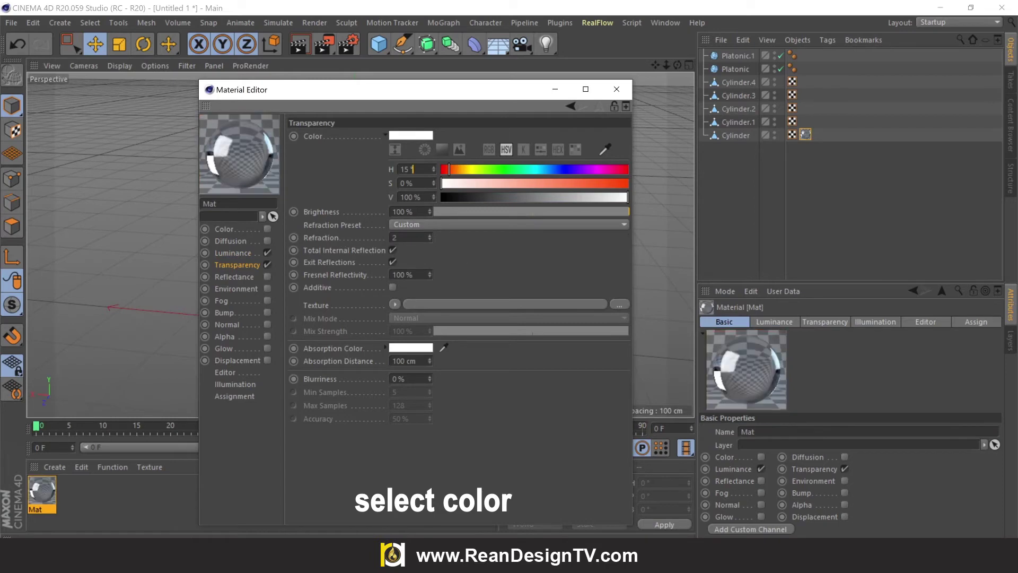
pyautogui.click(241, 253)
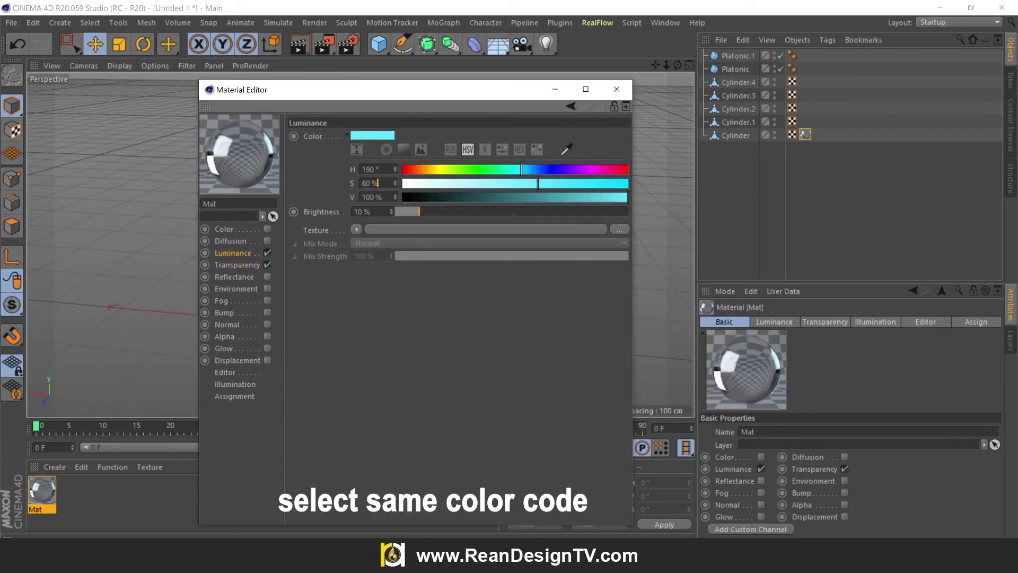
pyautogui.click(246, 266)
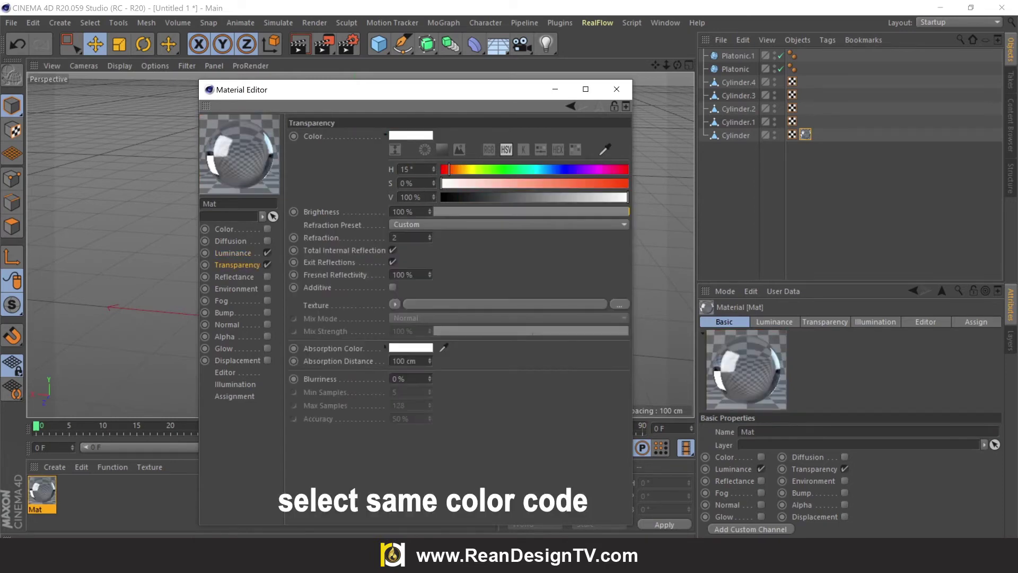
pyautogui.write('190')
pyautogui.press('Tab')
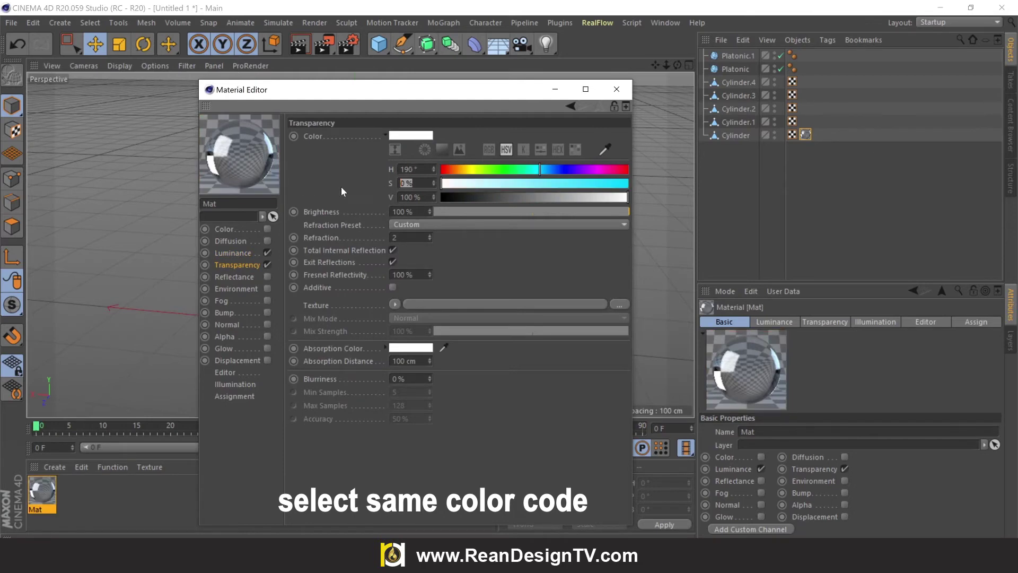
pyautogui.write('60')
pyautogui.press('Return')
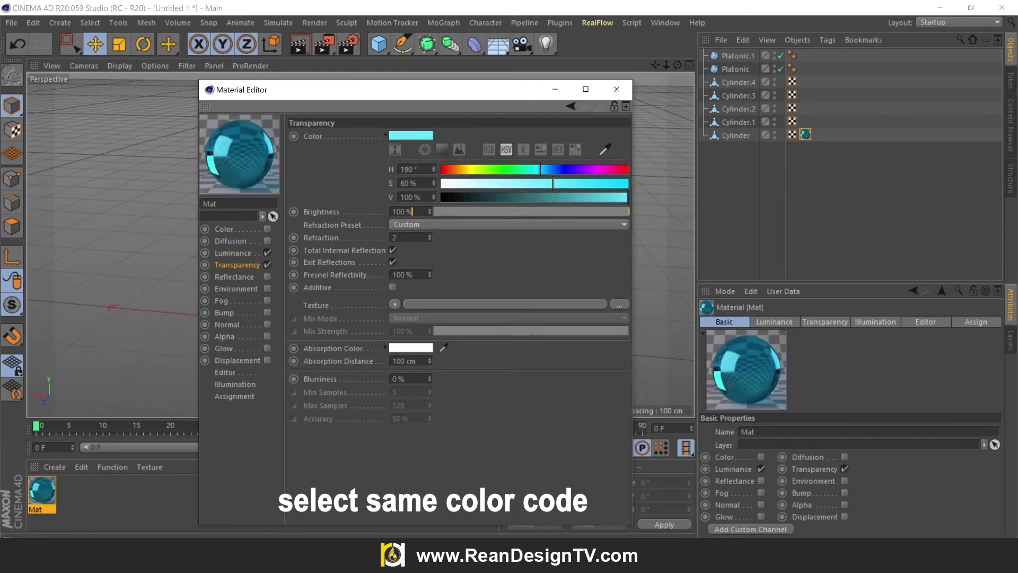
# Set the transparency brightness to 95% and lower its color saturation to 50%.
pyautogui.write('95')
pyautogui.press('Return')
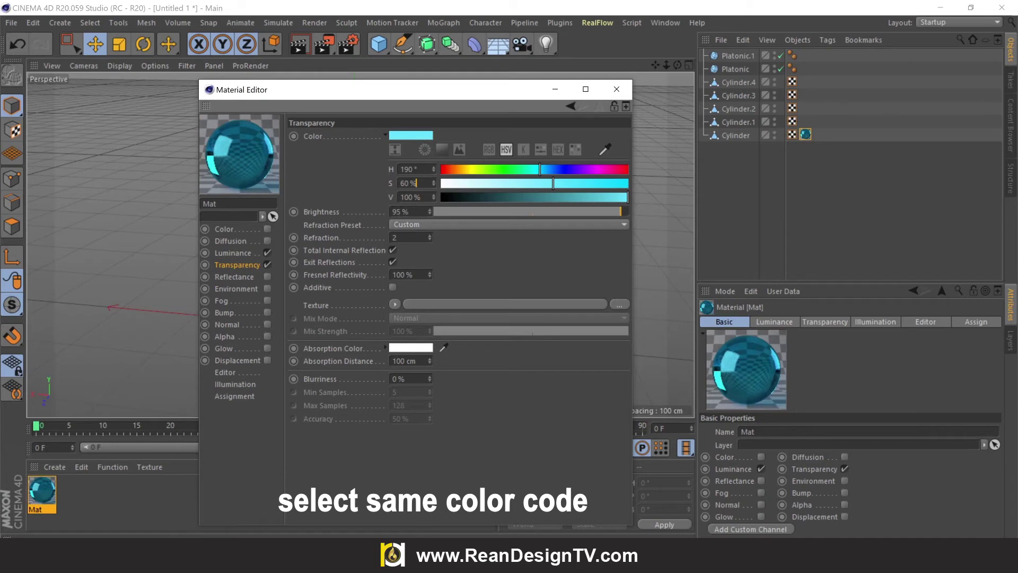
pyautogui.moveTo(419, 184); pyautogui.dragTo(377, 187)
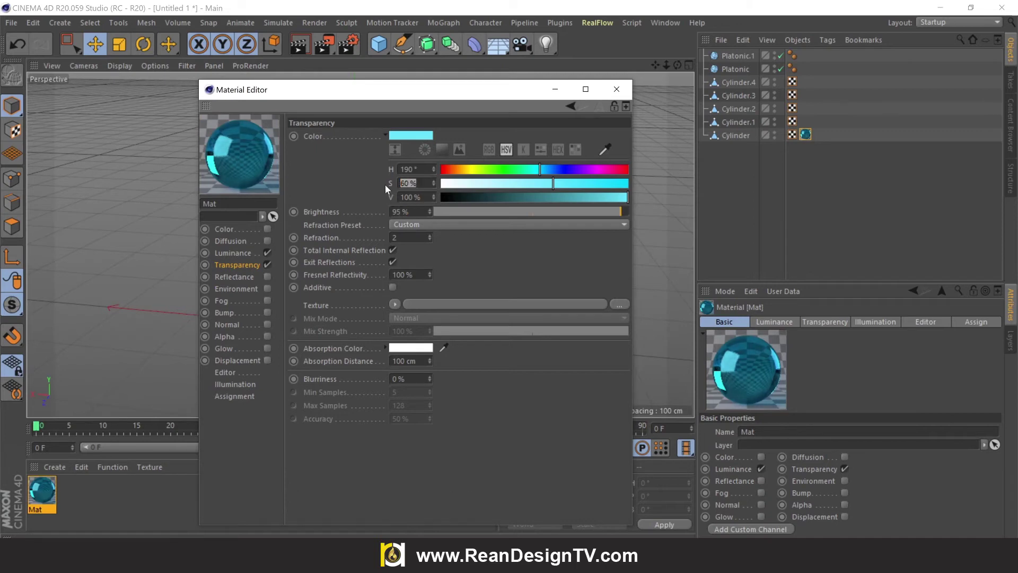
pyautogui.write('50')
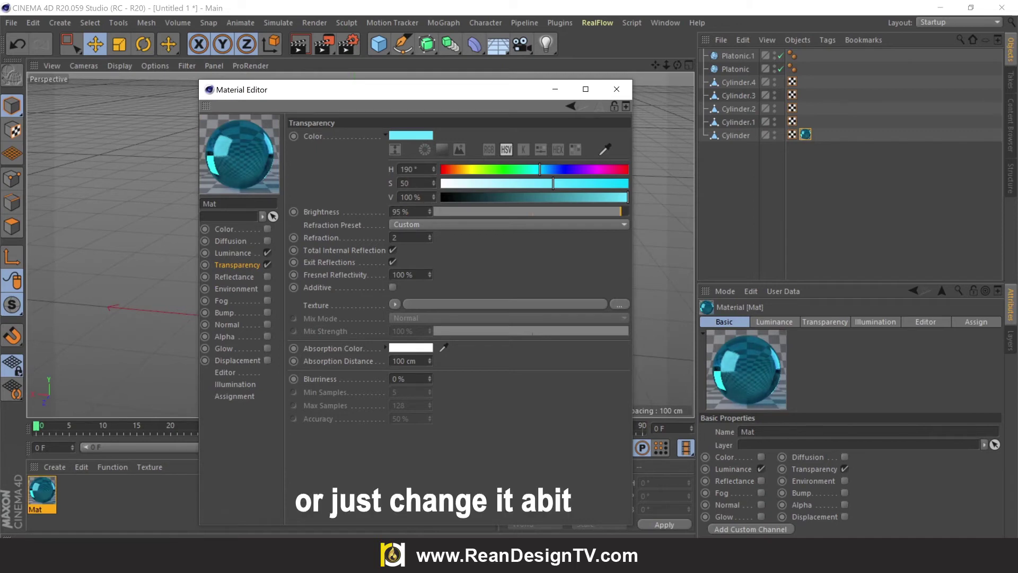
pyautogui.press('Tab')
pyautogui.click(237, 253)
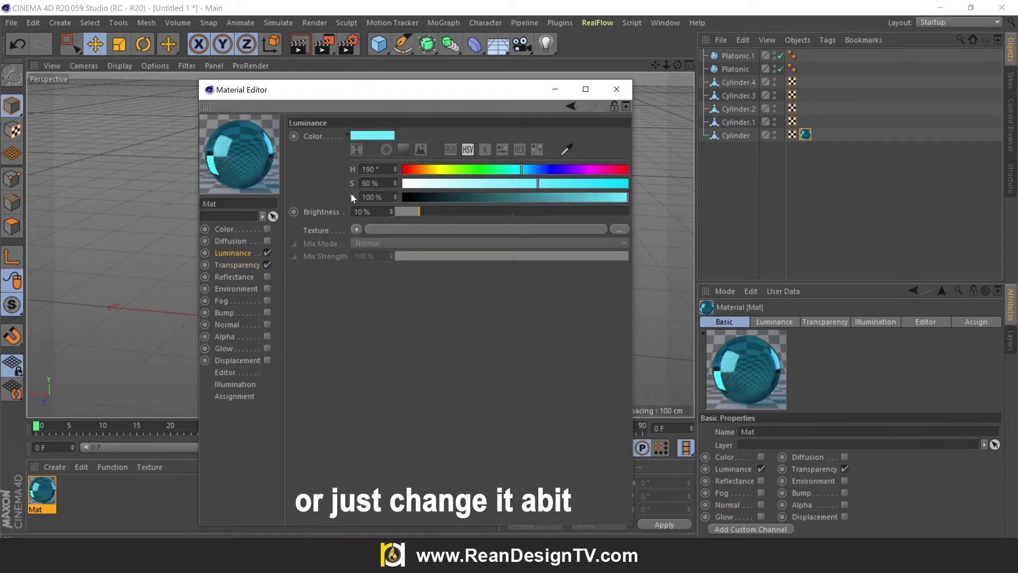
pyautogui.click(240, 266)
# Enable the material's Reflectance channel and replace its default specular layer with a Reflection (Legacy) layer.
pyautogui.click(244, 278)
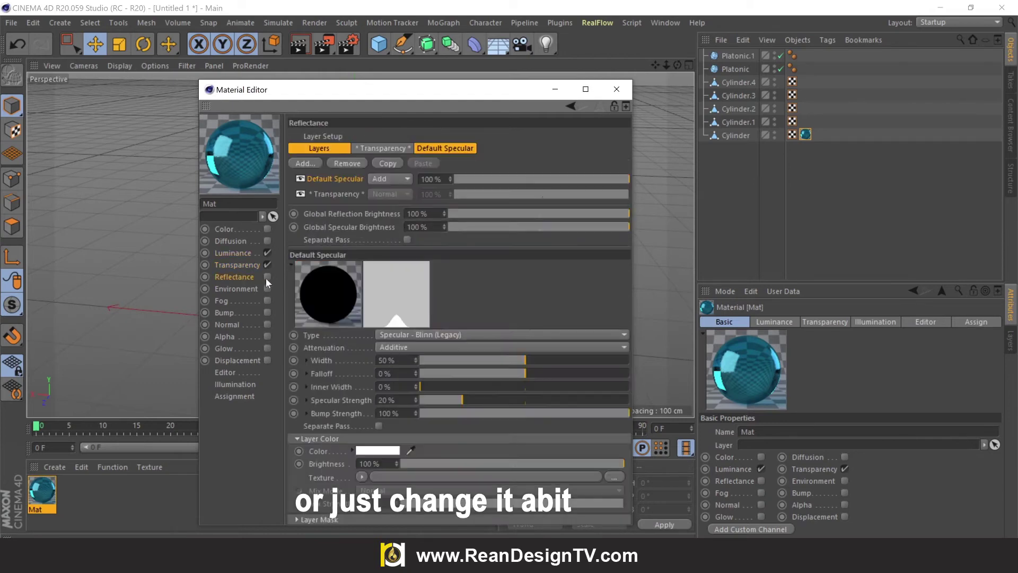
pyautogui.click(266, 276)
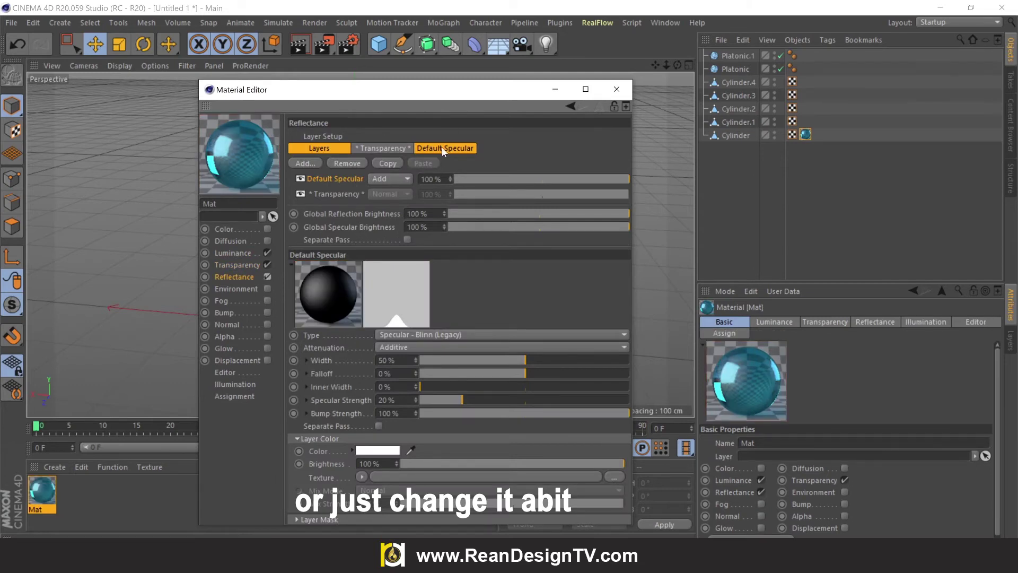
pyautogui.click(324, 151)
pyautogui.click(335, 178)
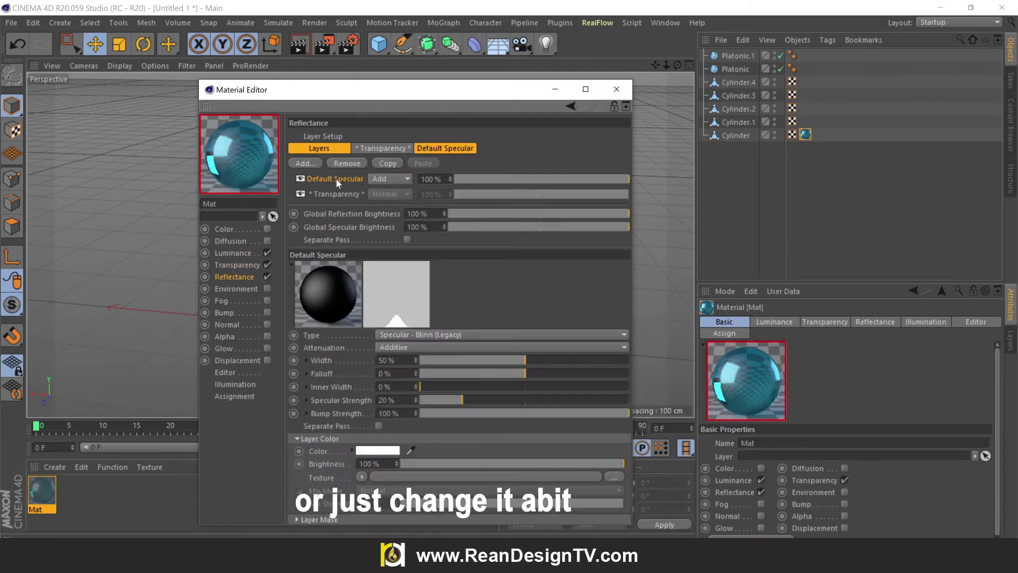
pyautogui.click(345, 163)
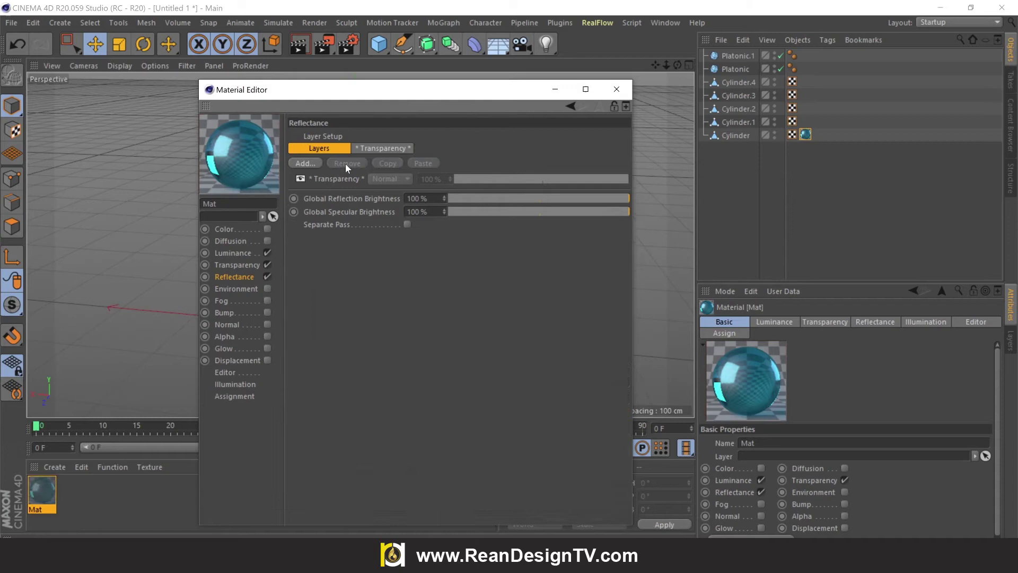
pyautogui.click(312, 162)
pyautogui.click(389, 290)
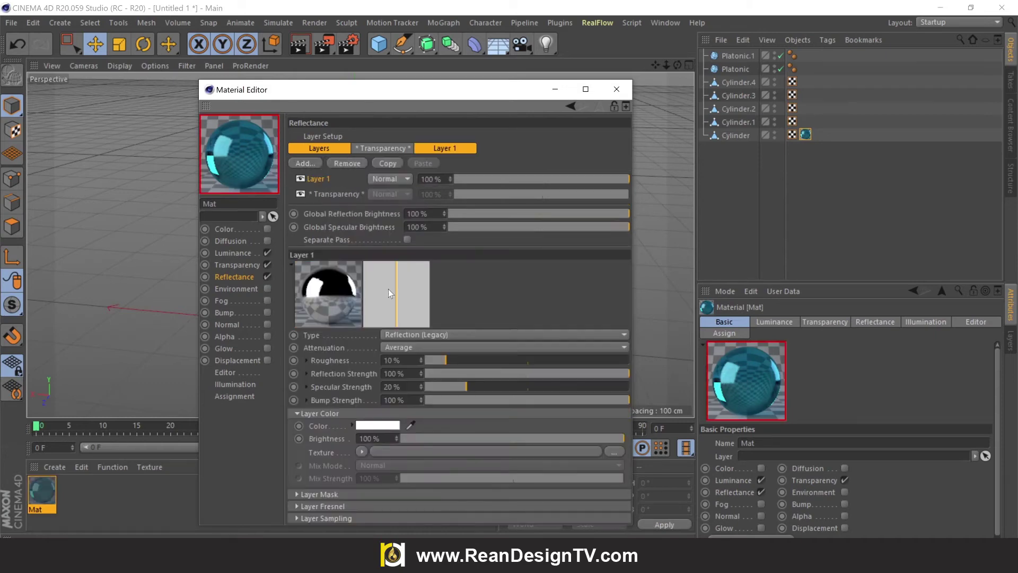
# Set the reflection layer's reflection strength to 20% and bump strength to 80%, and close the material.
pyautogui.click(448, 374)
pyautogui.moveTo(449, 373); pyautogui.dragTo(463, 377)
pyautogui.click(405, 372)
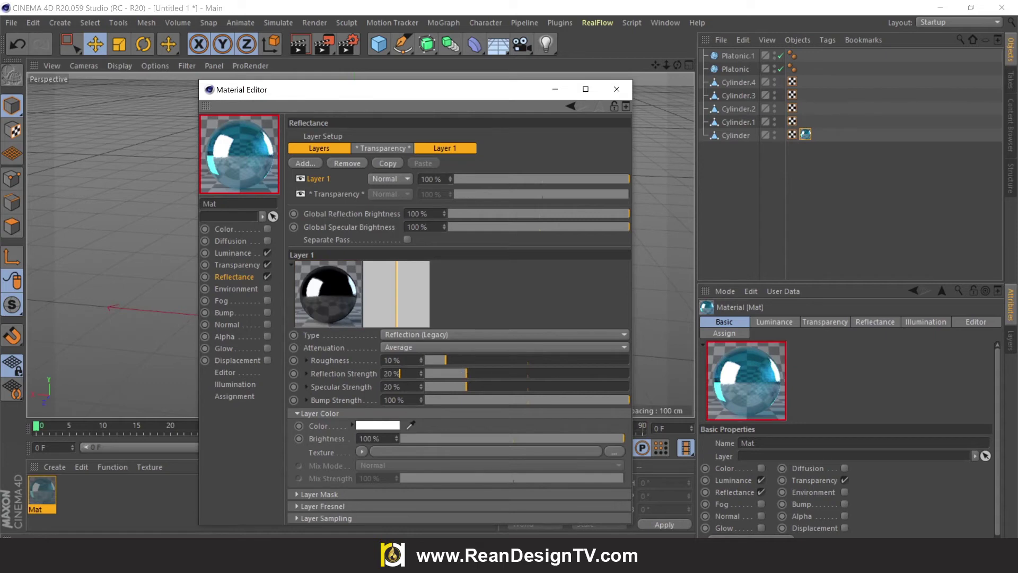
pyautogui.press('Tab')
pyautogui.press('Tab')
pyautogui.moveTo(625, 400); pyautogui.dragTo(620, 400)
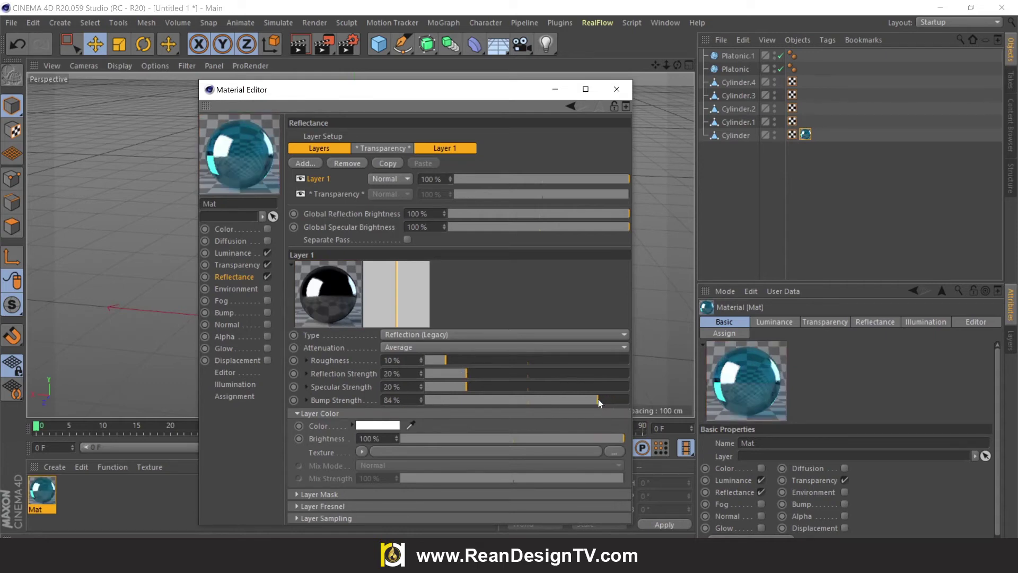
pyautogui.moveTo(592, 398); pyautogui.dragTo(589, 398)
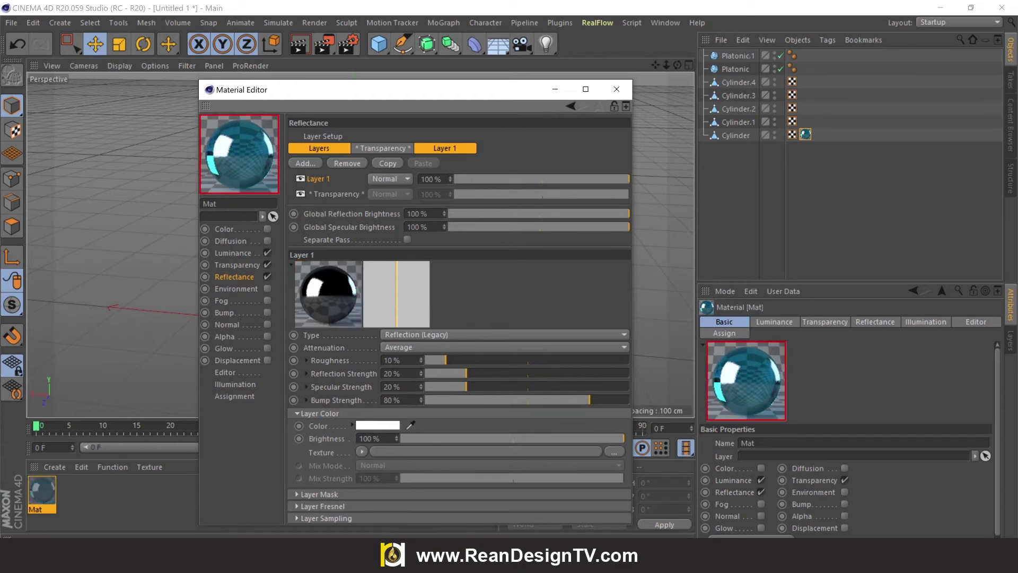
pyautogui.click(616, 89)
# Duplicate the cyan crystal material.
pyautogui.keyDown('alt'); pyautogui.moveTo(666, 78); pyautogui.dragTo(458, 159); pyautogui.keyUp('alt')
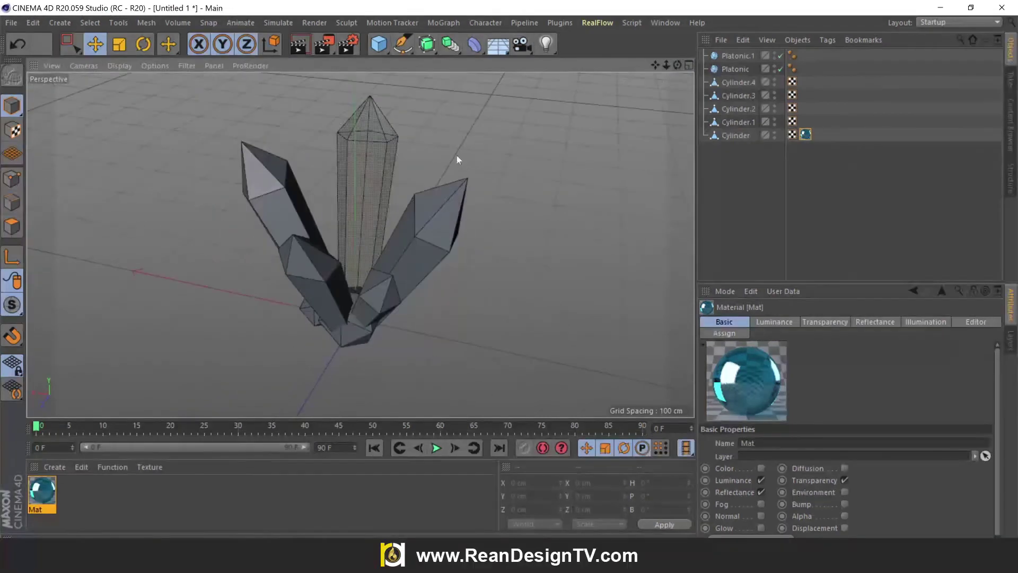
pyautogui.moveTo(657, 68); pyautogui.dragTo(644, 63)
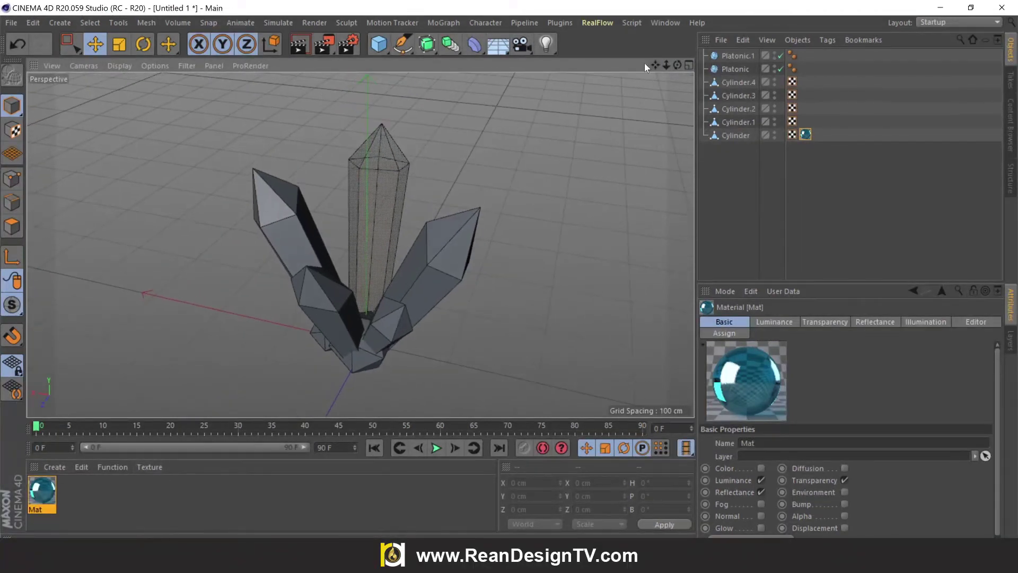
pyautogui.rightClick(43, 488)
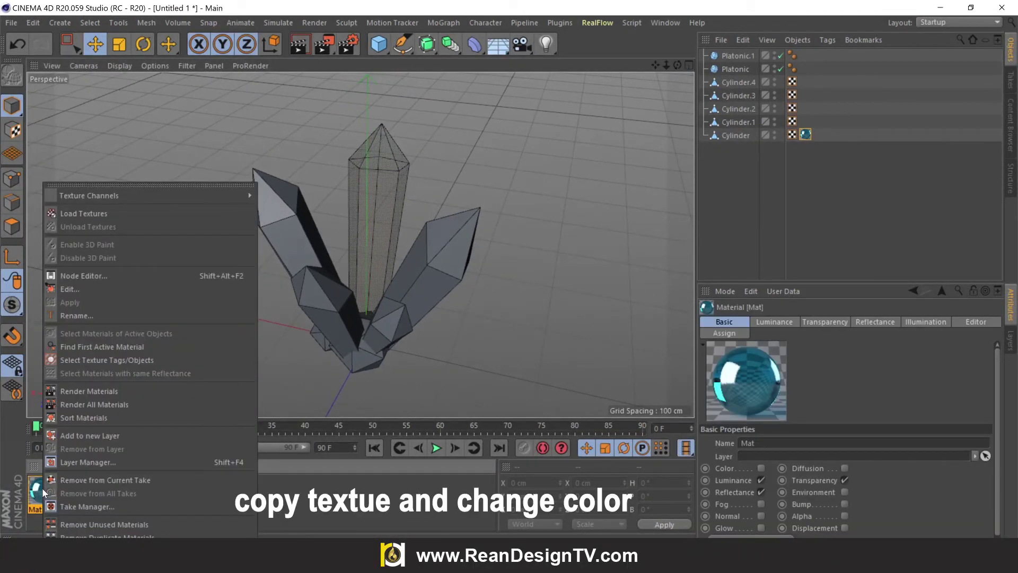
pyautogui.click(307, 513)
pyautogui.hotkey('ctrl', 'v')
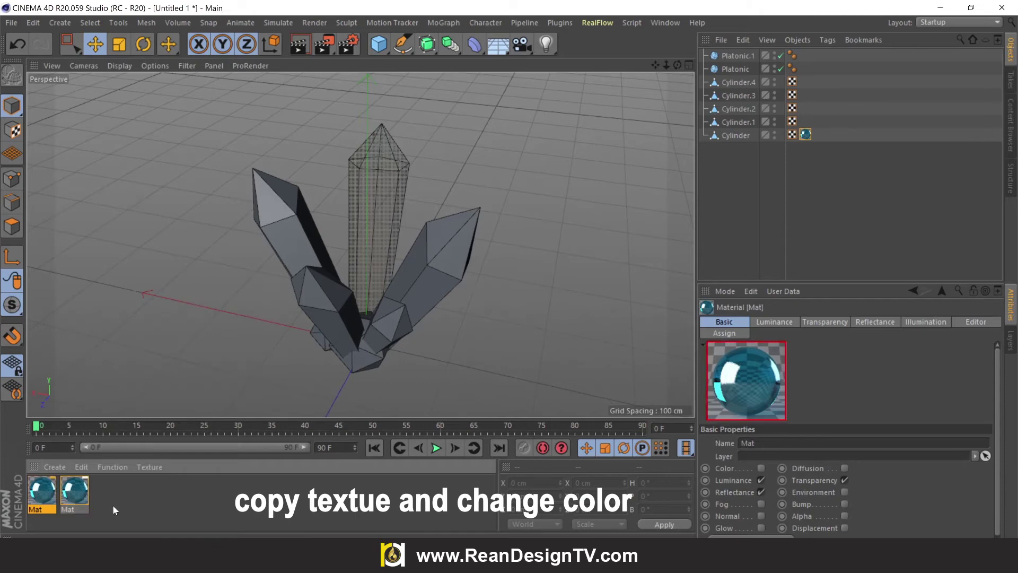
# Open one of the two cyan materials for editing and set its luminance color hue to 295°.
pyautogui.doubleClick(43, 491)
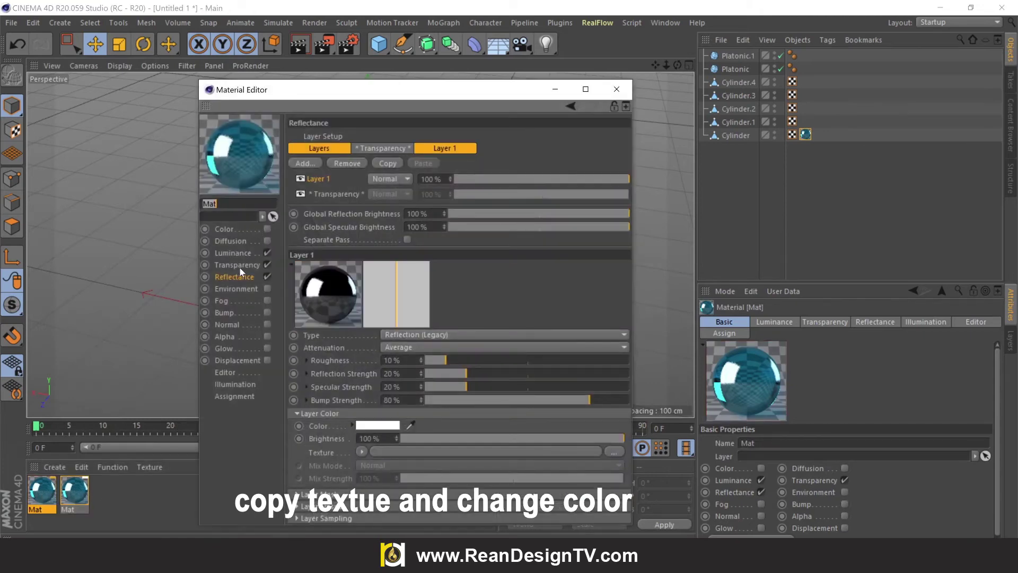
pyautogui.click(239, 265)
pyautogui.click(240, 253)
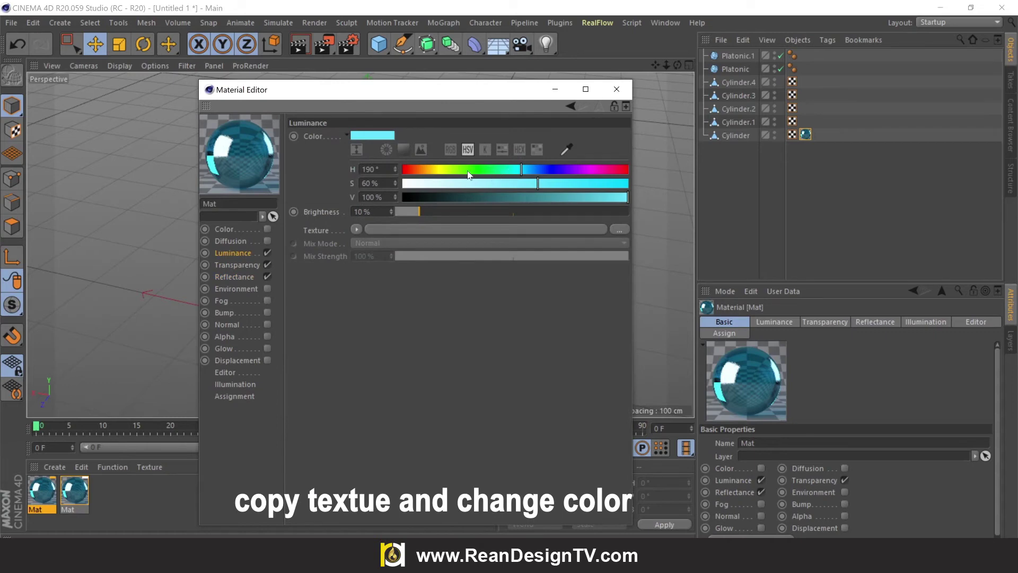
pyautogui.click(587, 171)
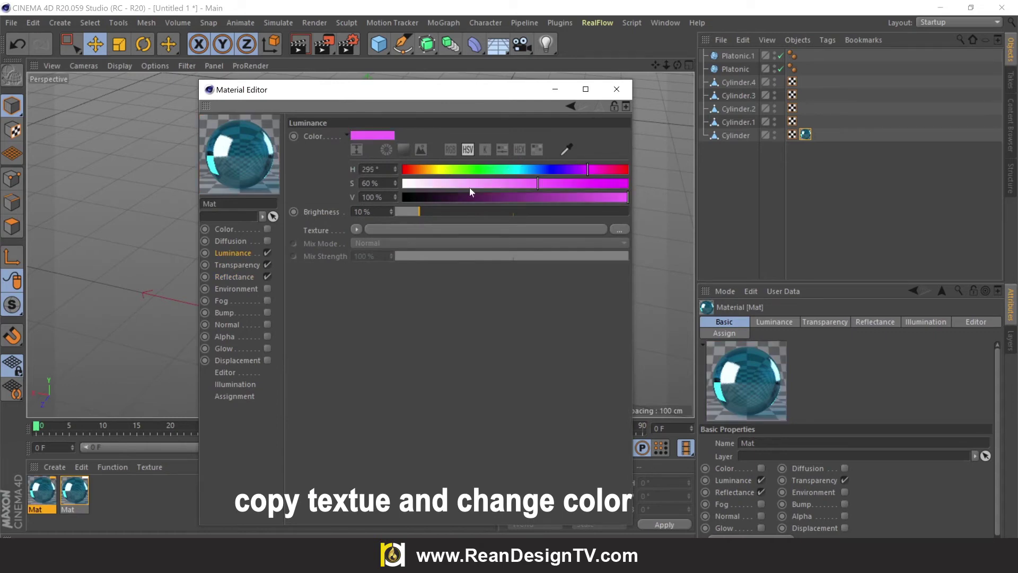
pyautogui.moveTo(380, 168); pyautogui.dragTo(362, 169)
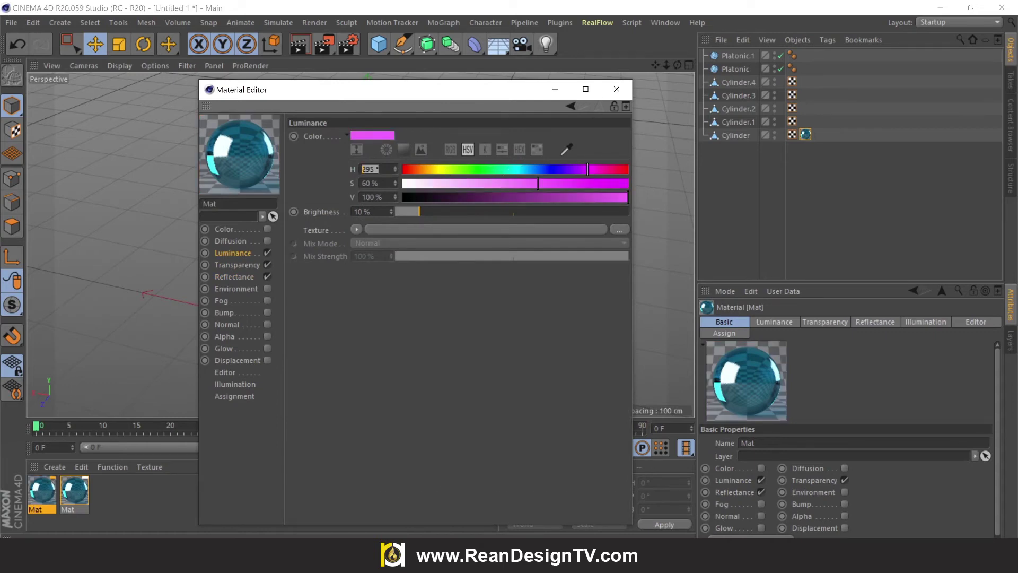
# Set the same material's transparency color hue to 295° to match its luminance, and close the material.
pyautogui.click(244, 265)
pyautogui.hotkey('ctrl', 'a')
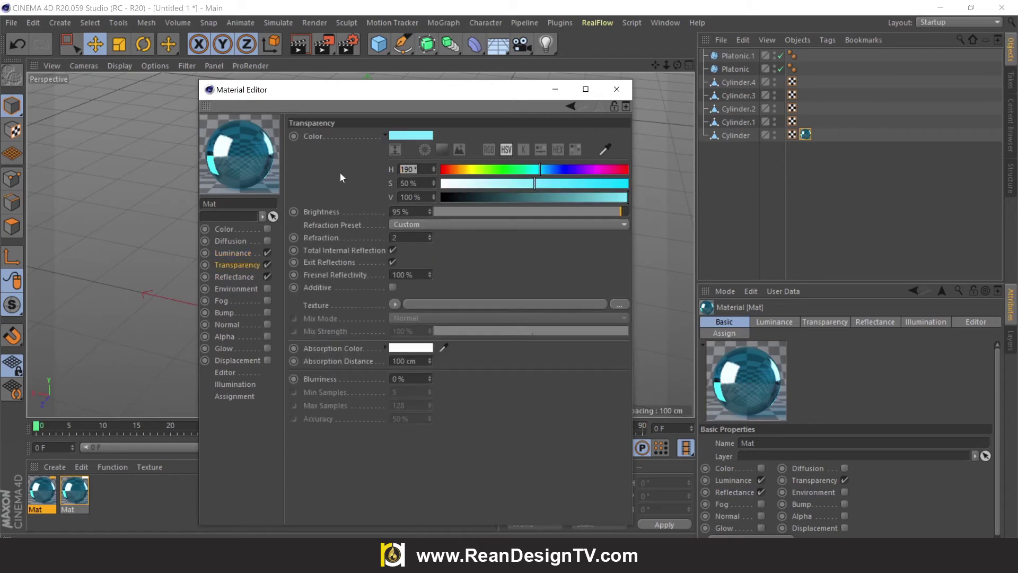
pyautogui.press('BackSpace')
pyautogui.write('295')
pyautogui.press('Return')
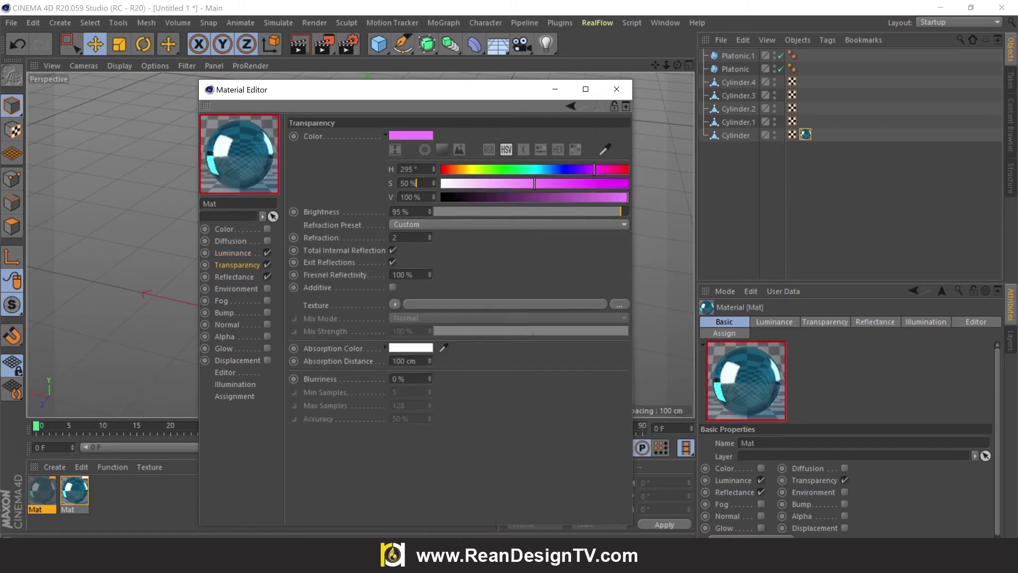
pyautogui.click(245, 256)
pyautogui.click(245, 266)
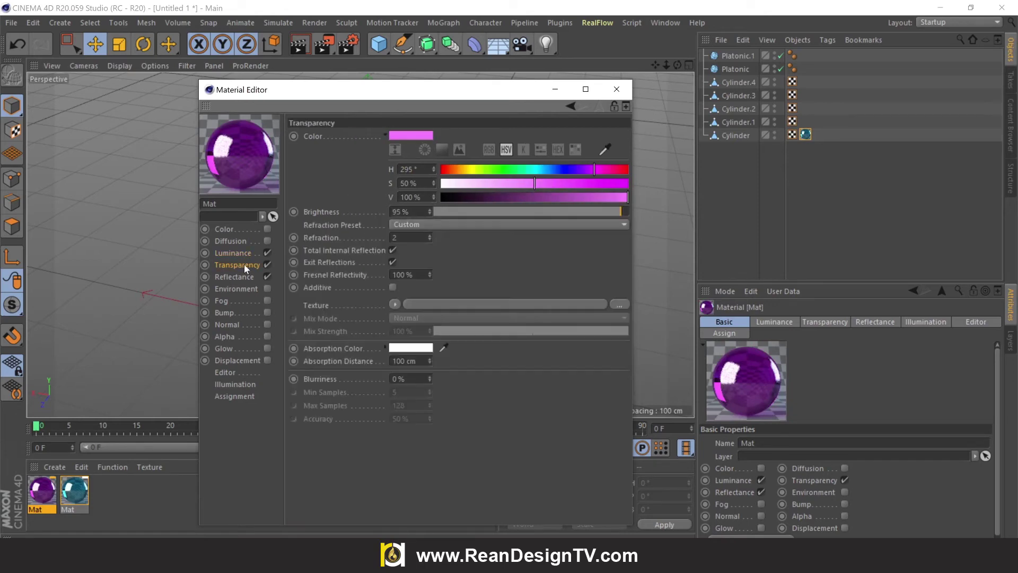
pyautogui.click(617, 89)
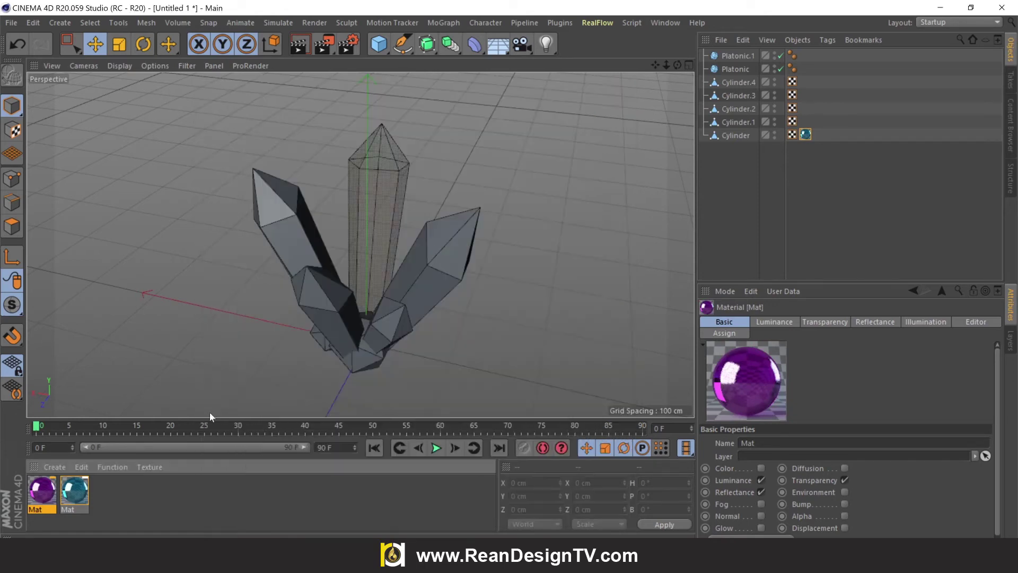
# Apply the purple material to Cylinder.1 and Cylinder.4, and the cyan material to Cylinder.3.
pyautogui.moveTo(48, 491); pyautogui.dragTo(269, 219)
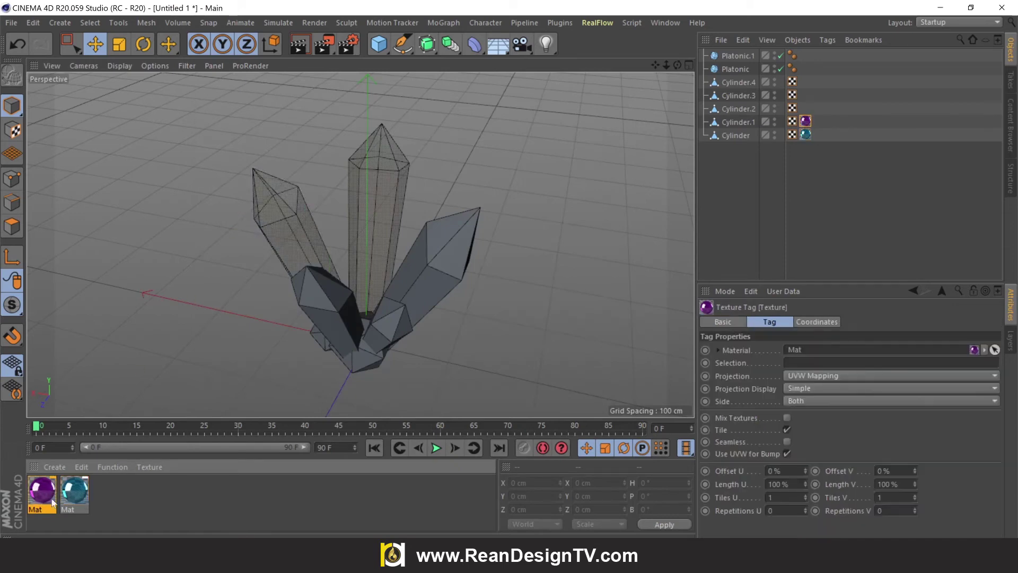
pyautogui.moveTo(392, 366); pyautogui.dragTo(399, 329)
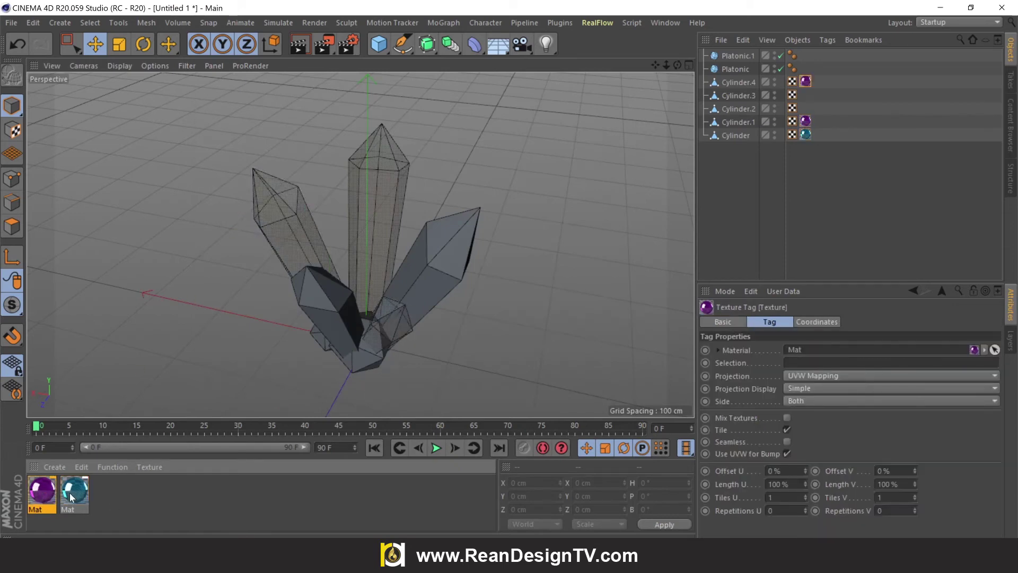
pyautogui.moveTo(74, 492); pyautogui.dragTo(322, 308)
pyautogui.doubleClick(129, 498)
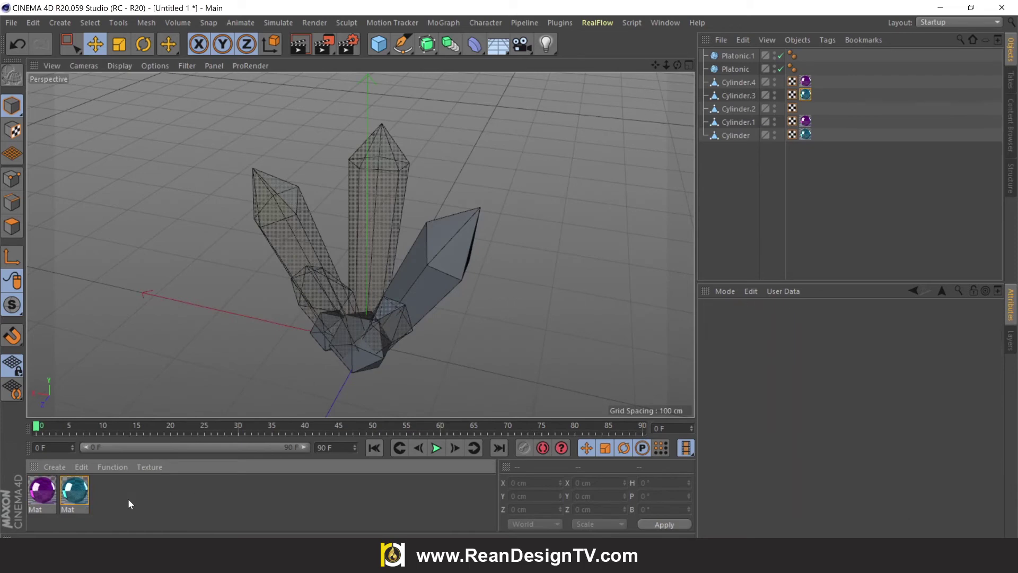
pyautogui.click(90, 496)
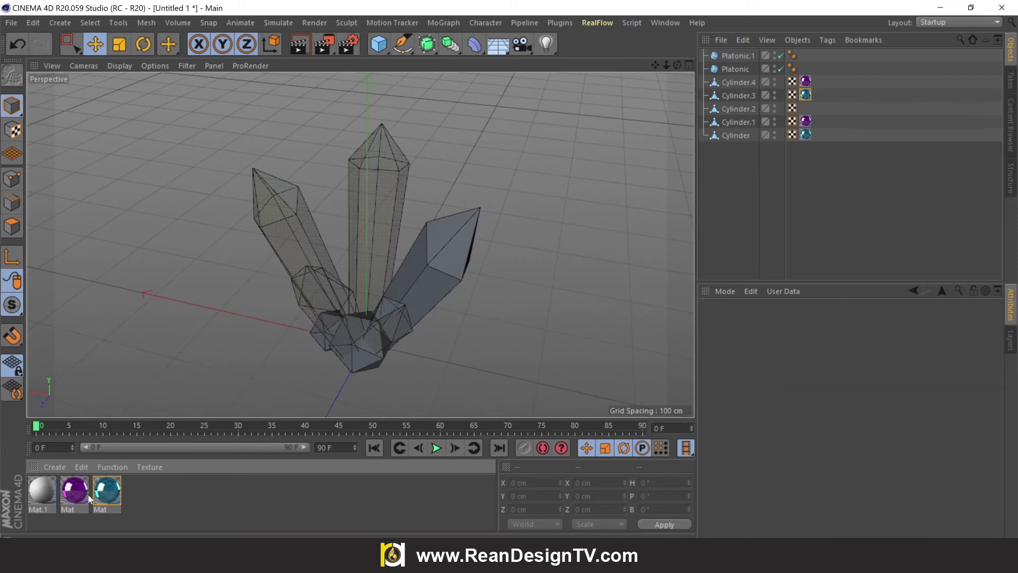
pyautogui.click(46, 492)
pyautogui.press('Delete')
# Duplicate the purple crystal material.
pyautogui.click(34, 492)
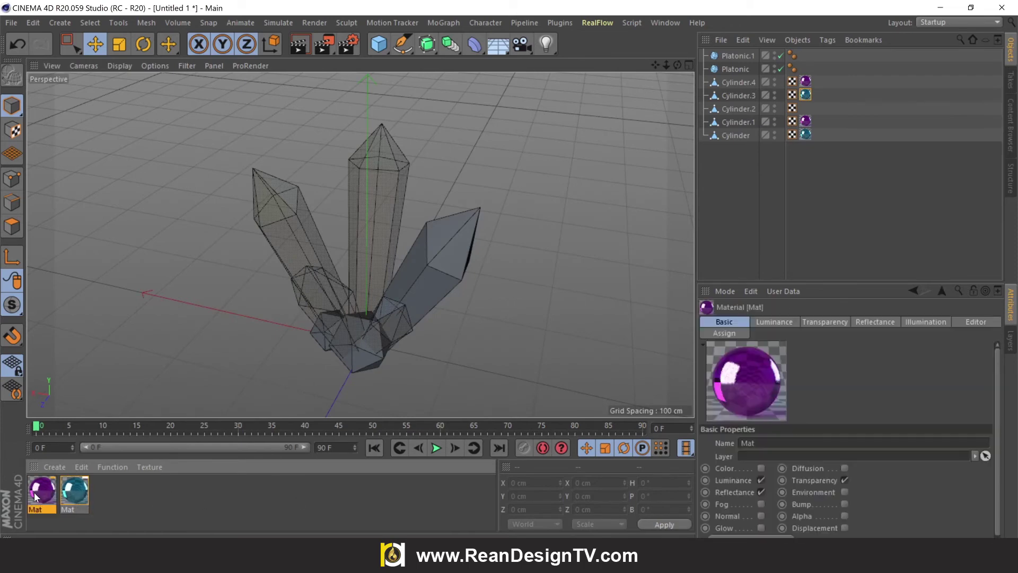
pyautogui.hotkey('ctrl', 'c')
pyautogui.hotkey('ctrl', 'v')
# Open one of the two purple materials for editing and set its luminance color hue to 115°.
pyautogui.doubleClick(42, 495)
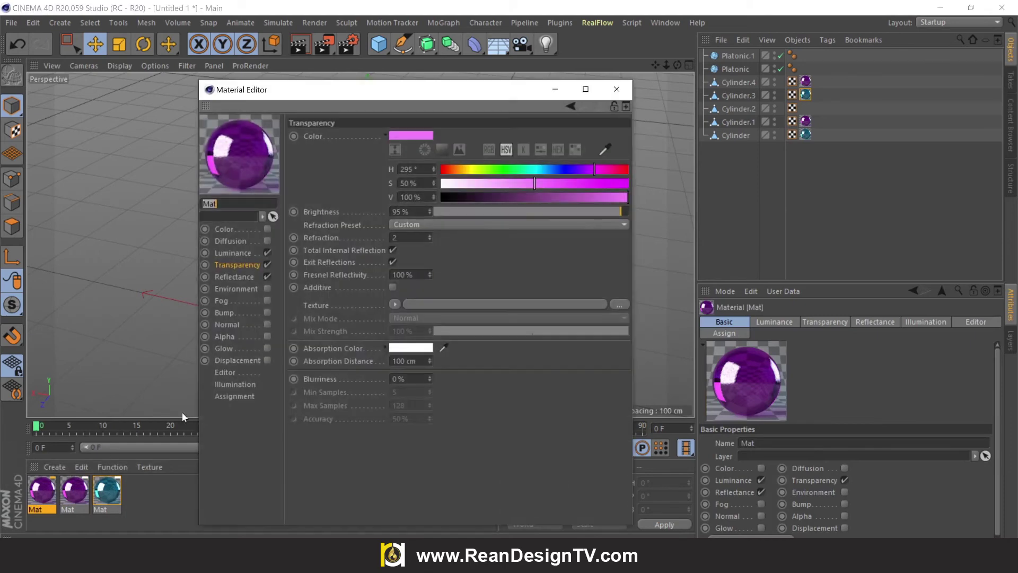
pyautogui.click(234, 253)
pyautogui.click(494, 169)
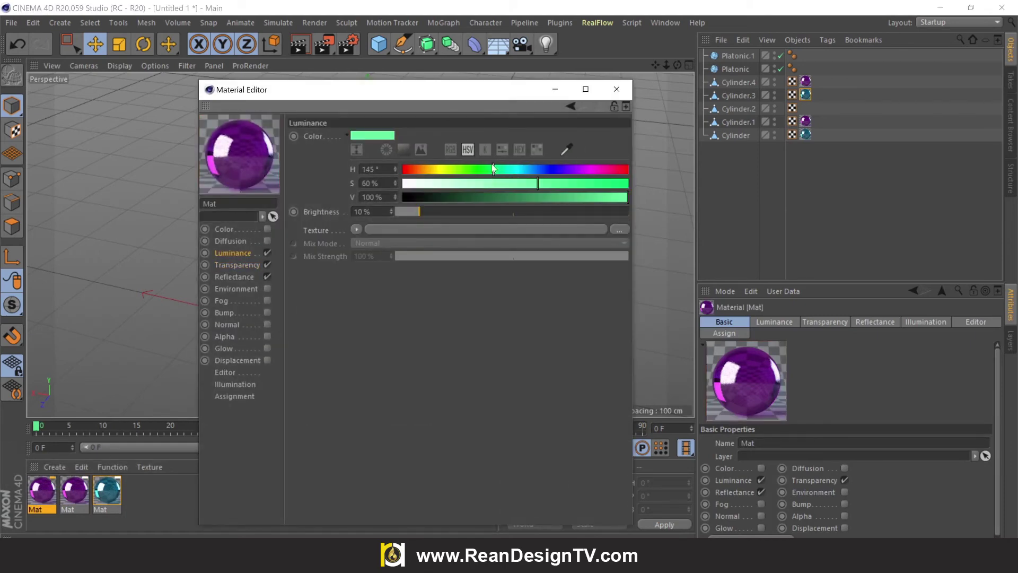
pyautogui.moveTo(493, 92); pyautogui.dragTo(541, 104)
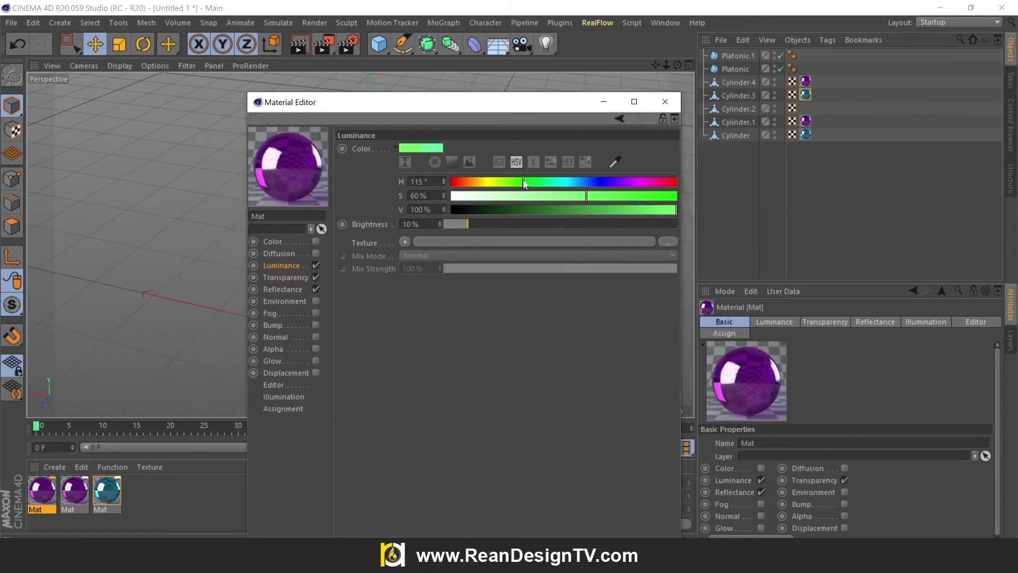
pyautogui.click(418, 182)
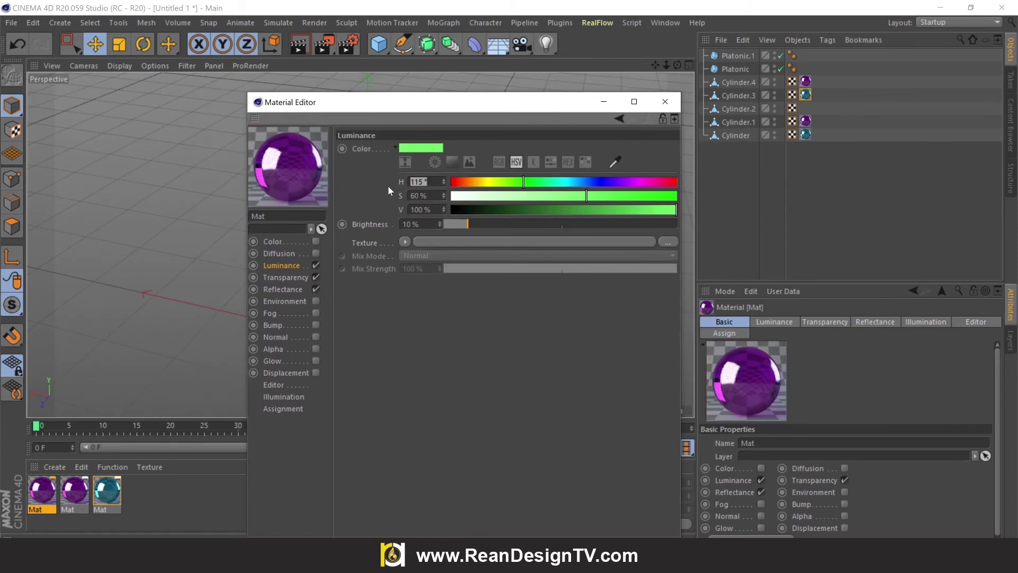
# Set this material's transparency color hue to 115° to match its green luminance color.
pyautogui.click(281, 277)
pyautogui.write('115')
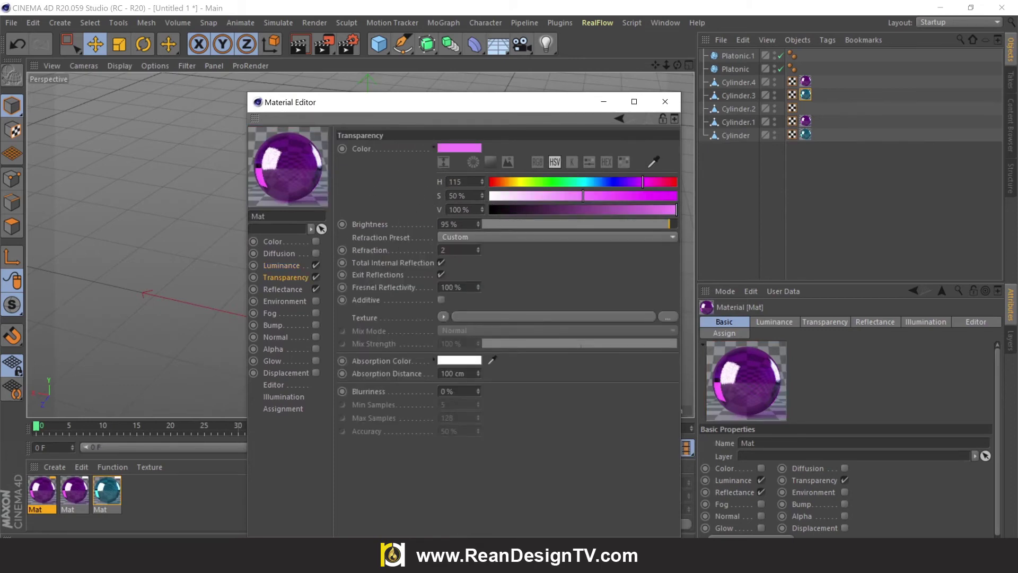
pyautogui.press('Return')
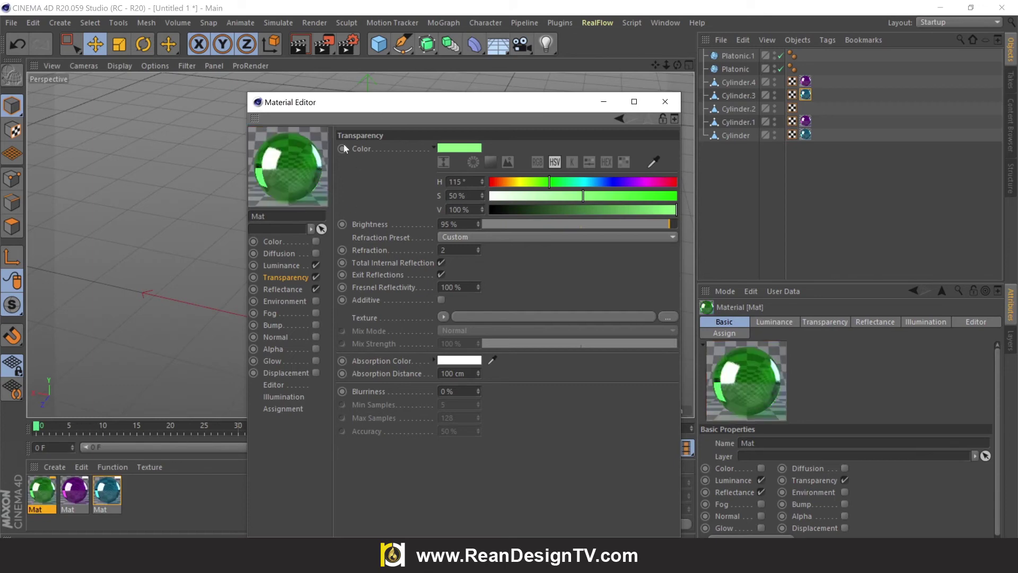
# Apply the green material to Cylinder.2 and Platonic.1, and the purple material to Platonic.
pyautogui.click(665, 102)
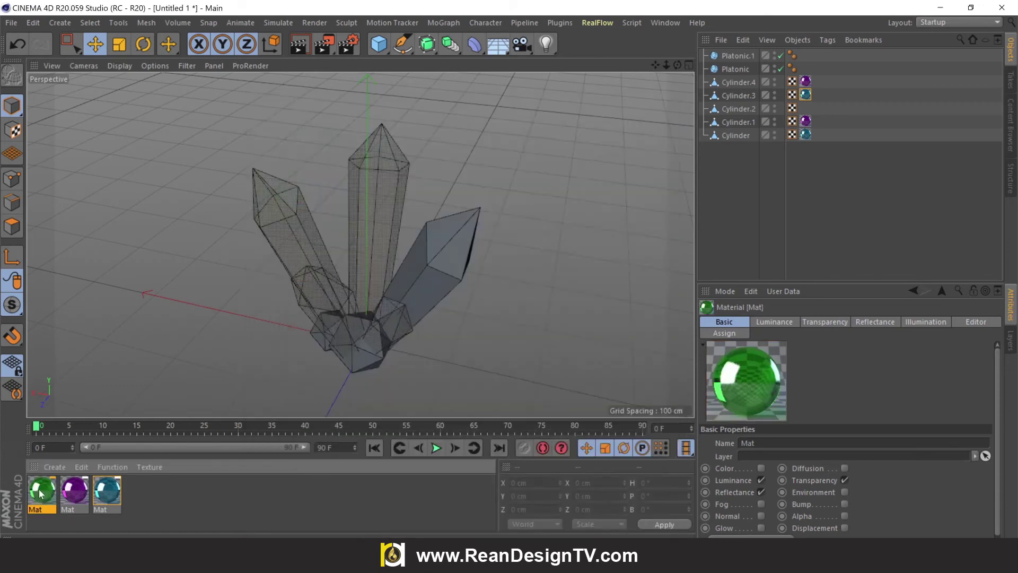
pyautogui.moveTo(677, 65); pyautogui.dragTo(718, 76)
pyautogui.moveTo(39, 498); pyautogui.dragTo(443, 223)
pyautogui.scroll(3, 308, 366)
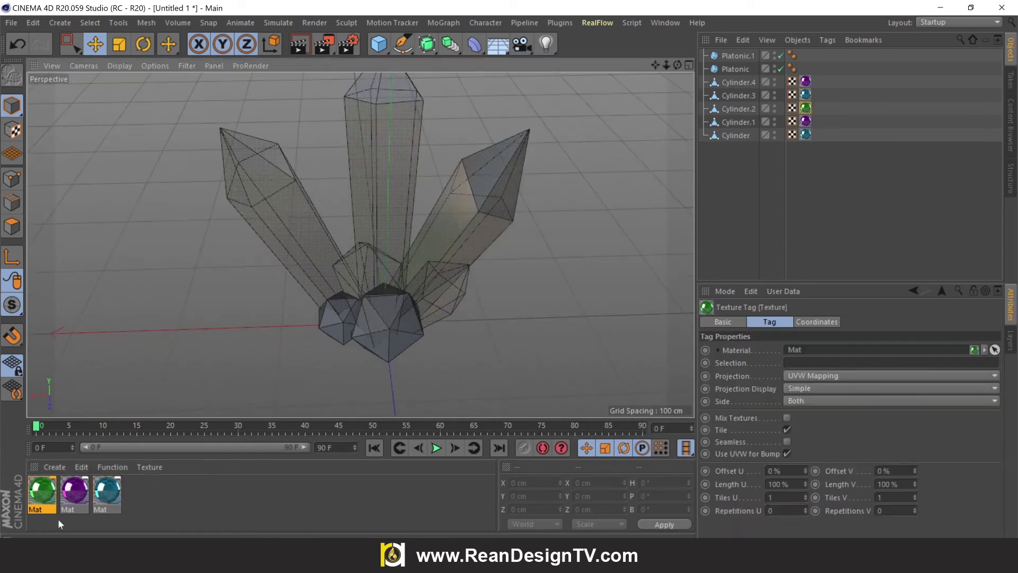
pyautogui.moveTo(44, 498); pyautogui.dragTo(330, 333)
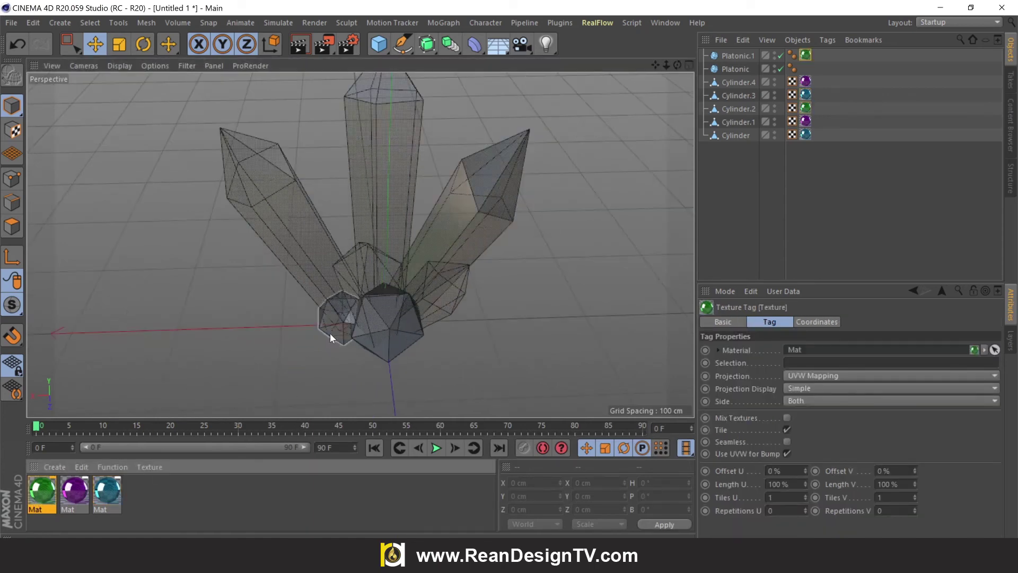
pyautogui.moveTo(107, 489); pyautogui.dragTo(394, 357)
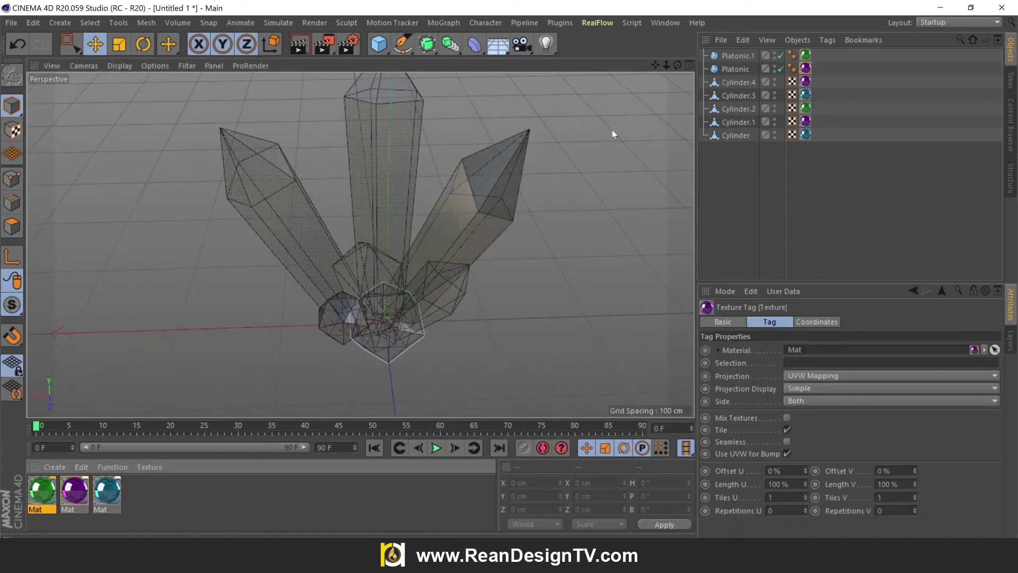
# Render the perspective view to check the cyan, purple and green materials on the whole cluster.
pyautogui.scroll(-3, 612, 129)
pyautogui.moveTo(655, 65); pyautogui.dragTo(595, 127)
pyautogui.moveTo(677, 64); pyautogui.dragTo(636, 53)
pyautogui.click(593, 170)
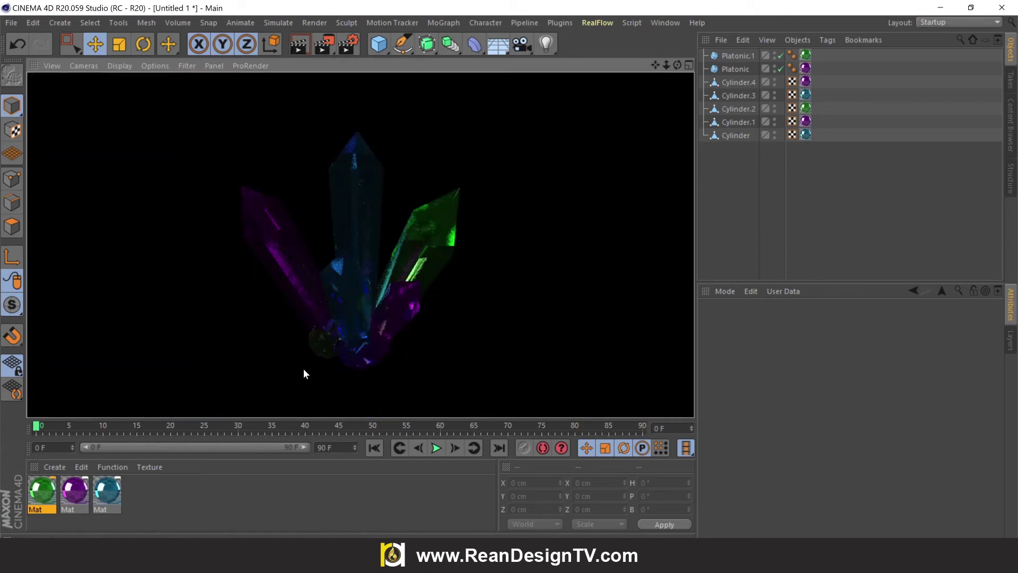
pyautogui.click(542, 208)
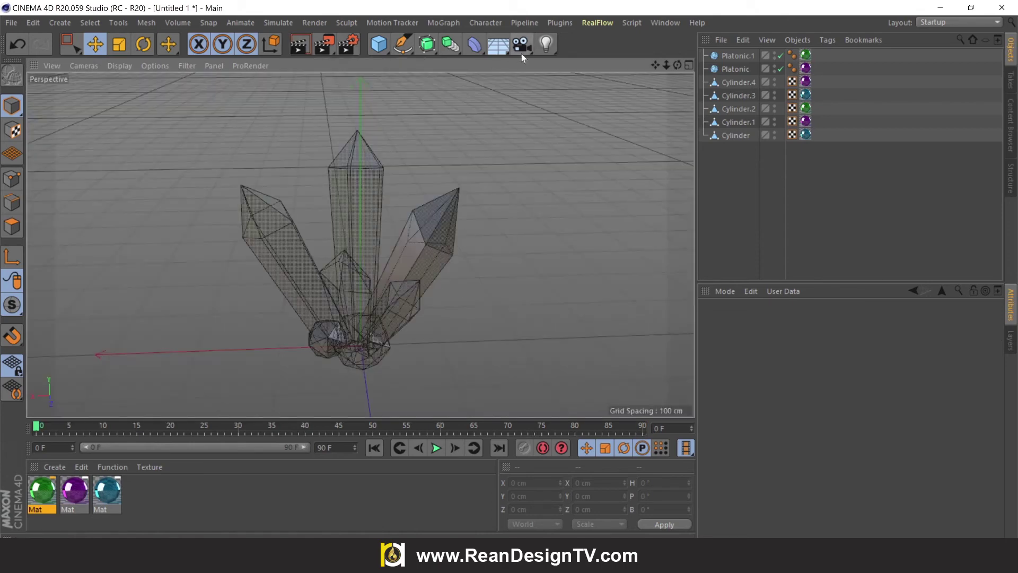
# Add a Sky object and apply a new default material to it.
pyautogui.moveTo(501, 53); pyautogui.dragTo(549, 87)
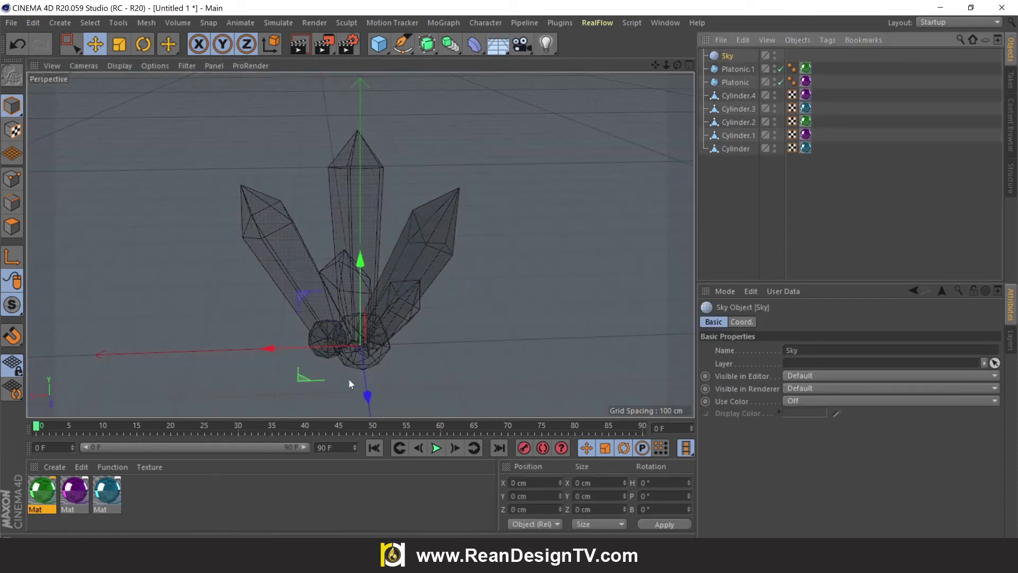
pyautogui.doubleClick(183, 485)
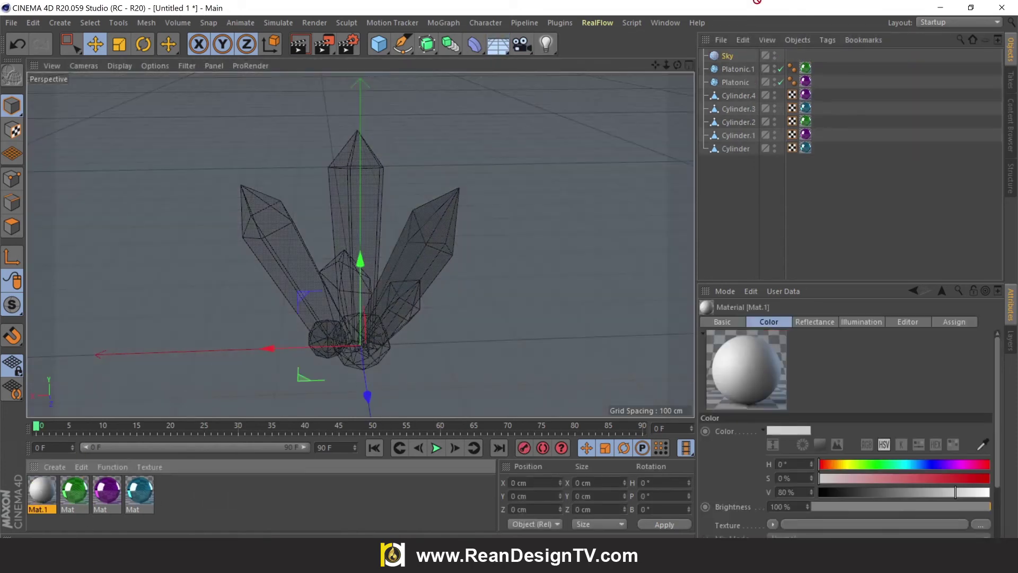
pyautogui.moveTo(728, 60); pyautogui.dragTo(729, 61)
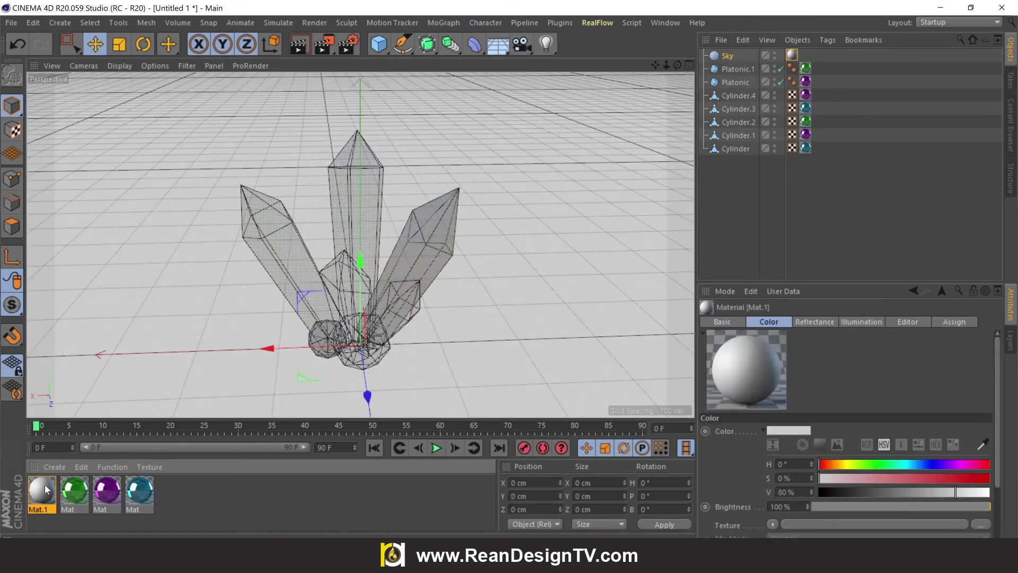
# In the sky material, disable the color and reflectance channels and enable luminance.
pyautogui.doubleClick(43, 489)
pyautogui.click(268, 228)
pyautogui.click(268, 276)
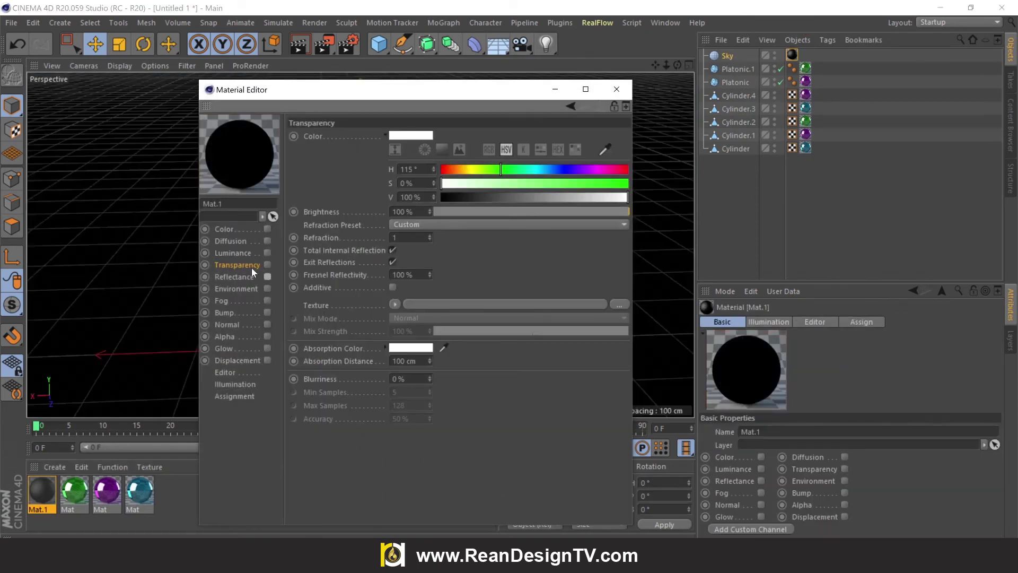
pyautogui.click(267, 253)
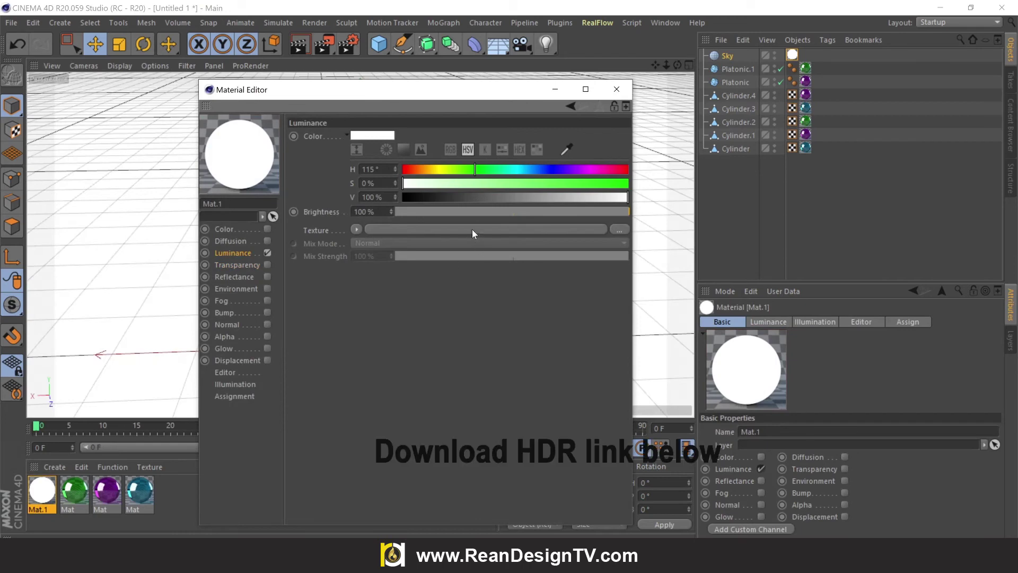
# Load HDR 10.hdr as the sky material's luminance texture without copying it to the project, and set its blur offset to 5%.
pyautogui.click(472, 229)
pyautogui.doubleClick(356, 214)
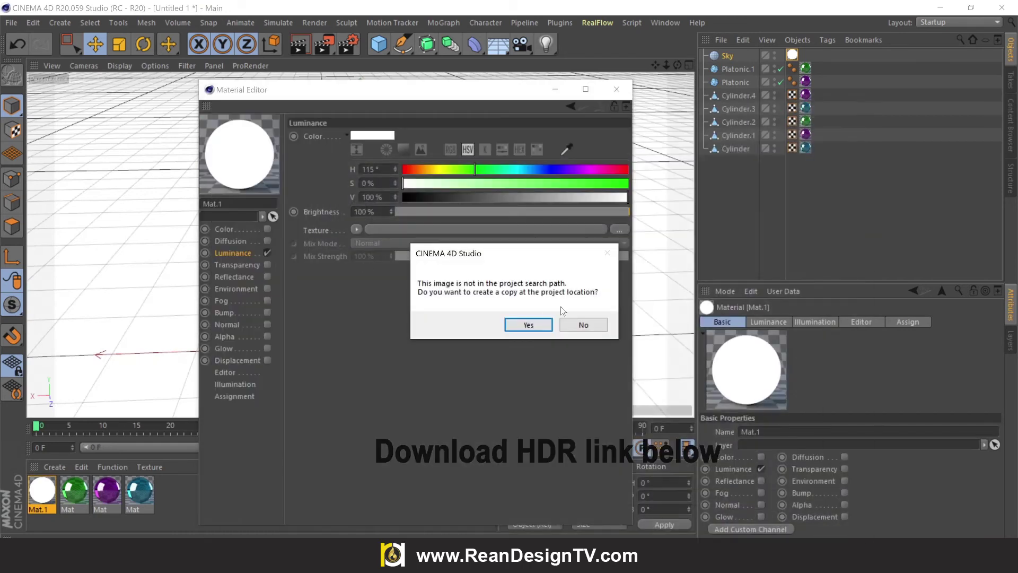
pyautogui.click(581, 323)
pyautogui.click(437, 254)
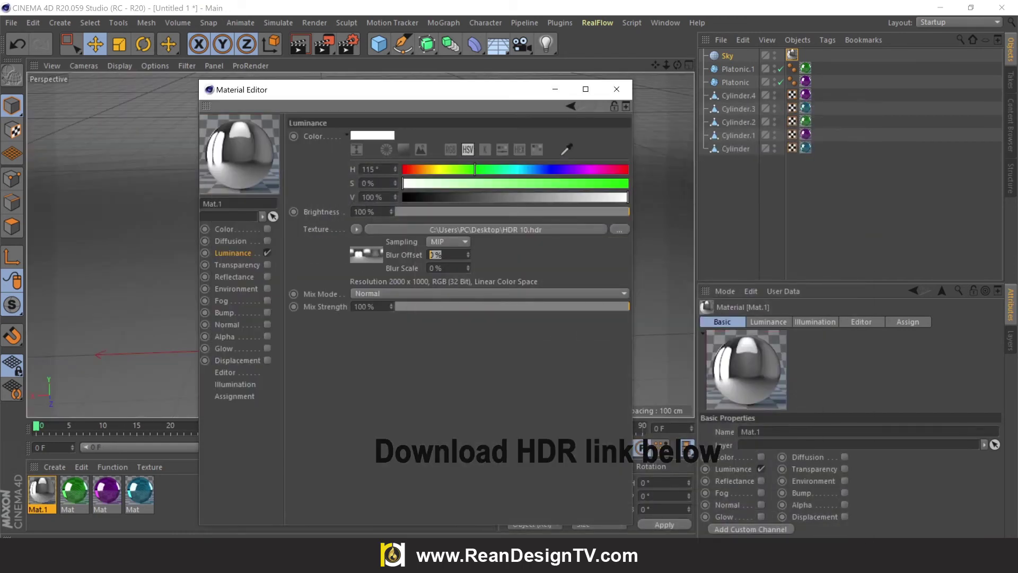
pyautogui.write('5')
pyautogui.press('Tab')
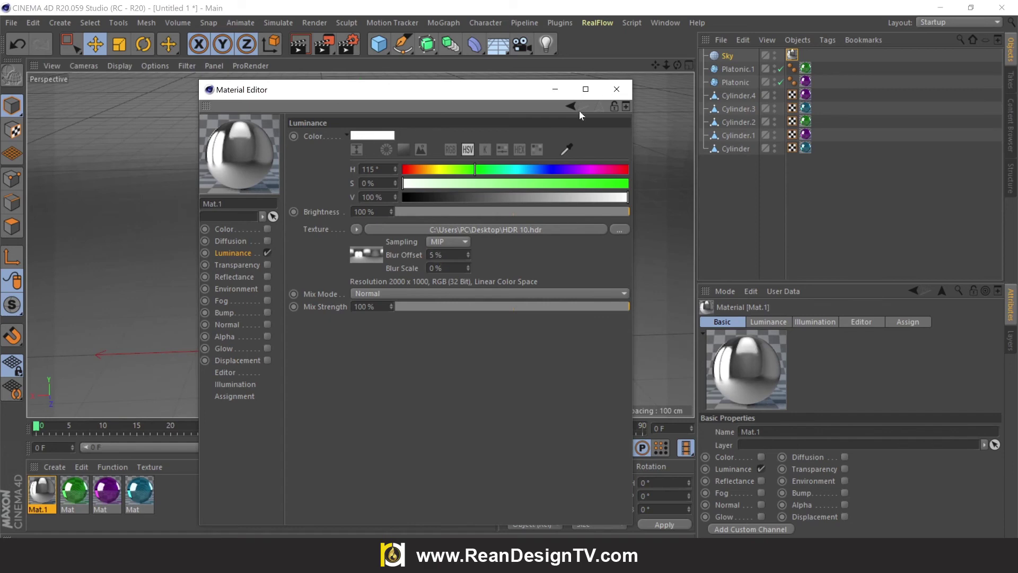
# Close the sky material and render the view to check the crystals under the HDR lighting.
pyautogui.click(615, 88)
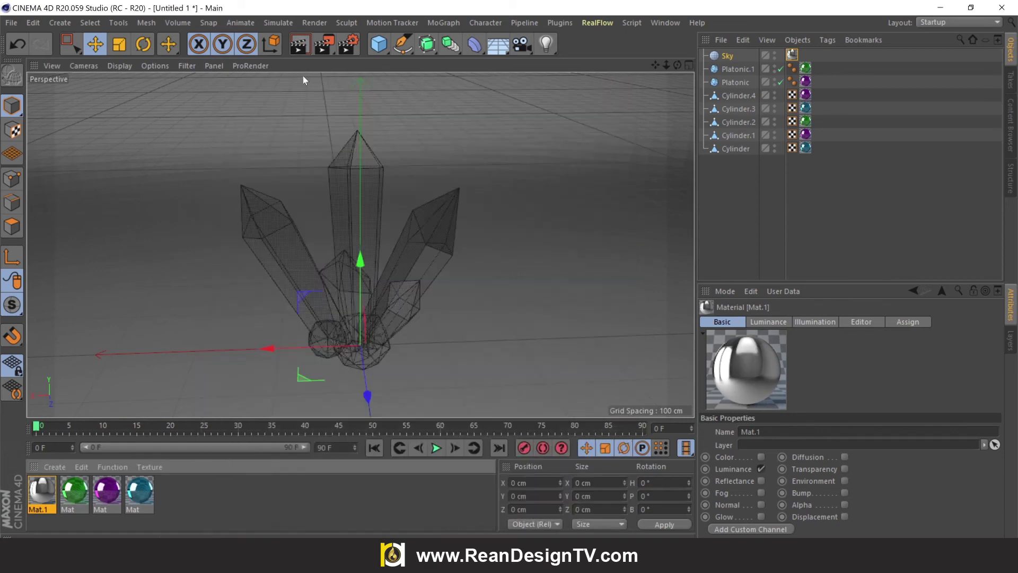
pyautogui.click(299, 44)
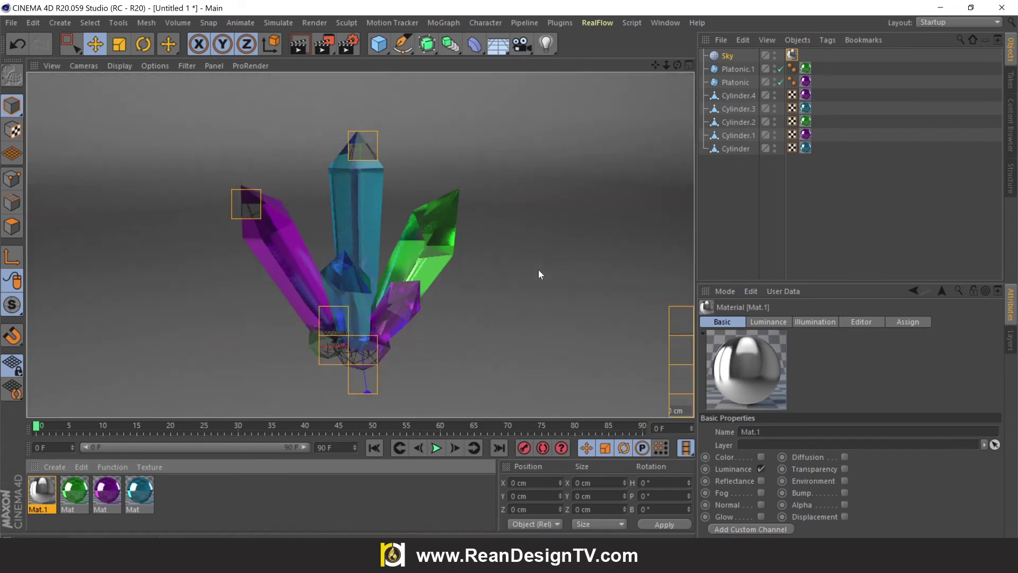
pyautogui.click(525, 185)
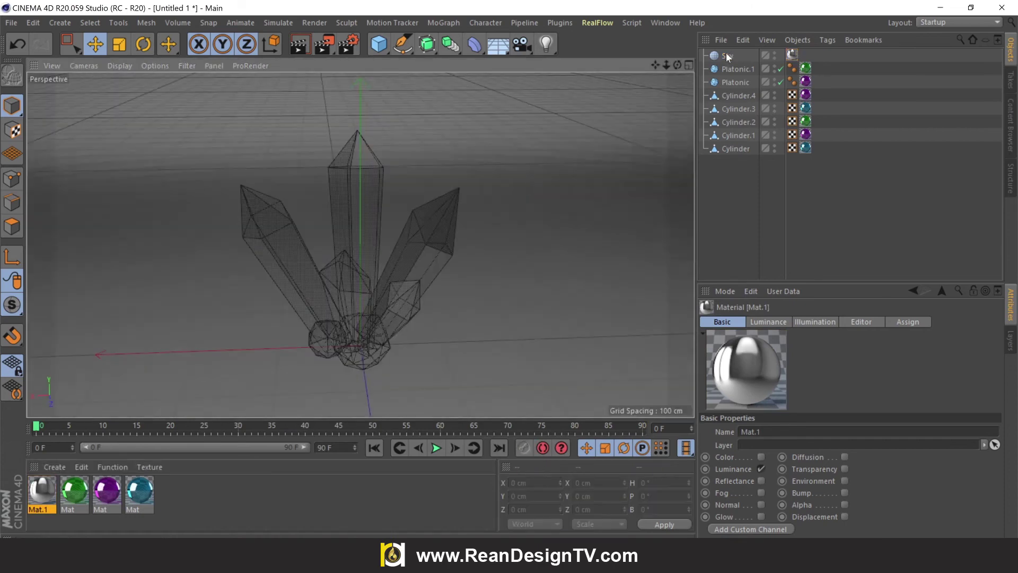
# Add a Compositing tag to the Sky object and disable Seen by Camera.
pyautogui.click(726, 55)
pyautogui.rightClick(728, 54)
pyautogui.moveTo(858, 17)
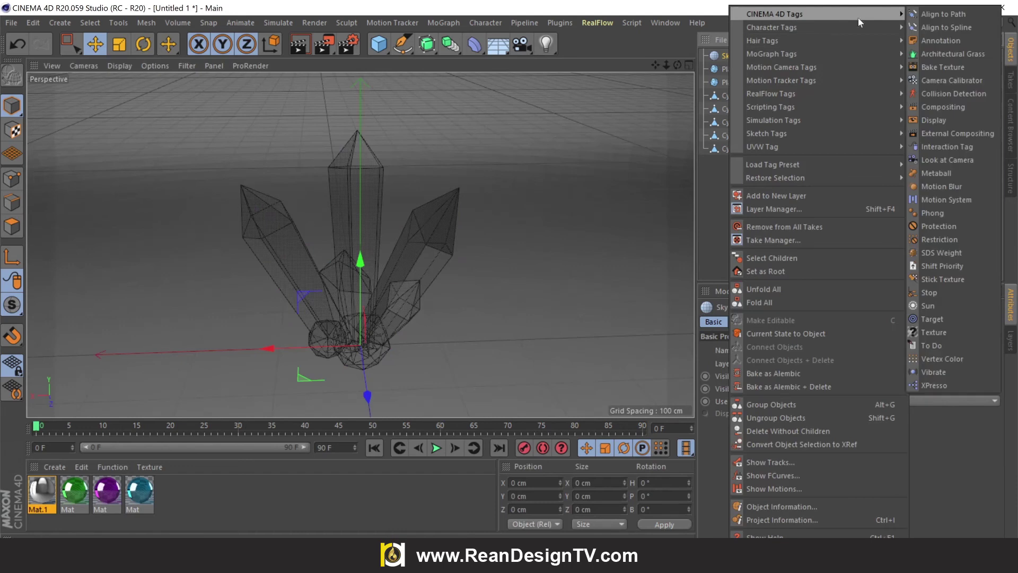
pyautogui.click(943, 103)
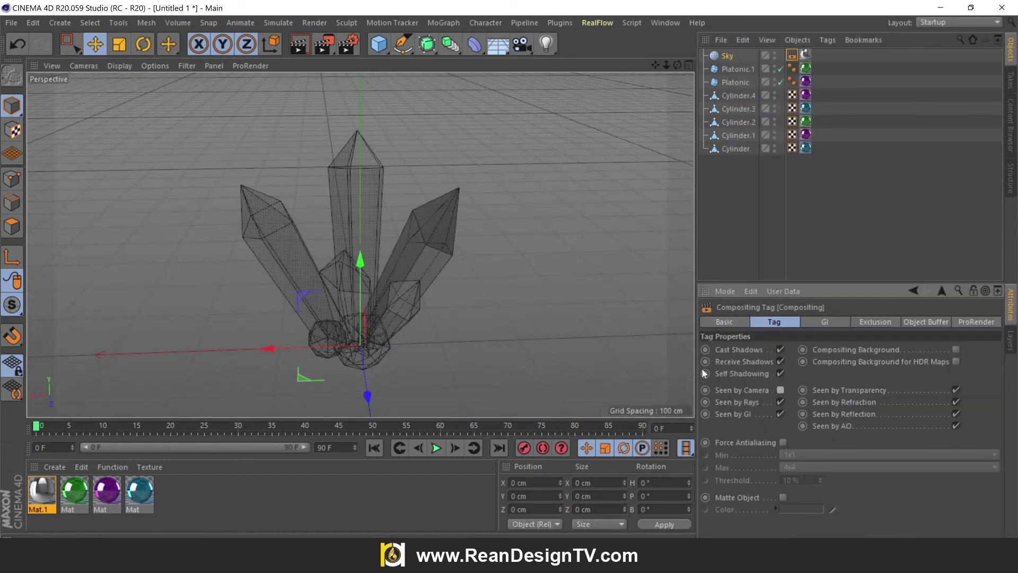
pyautogui.click(528, 274)
# Render the view again to check the crystals with the sky hidden from the camera.
pyautogui.moveTo(676, 65); pyautogui.dragTo(674, 65)
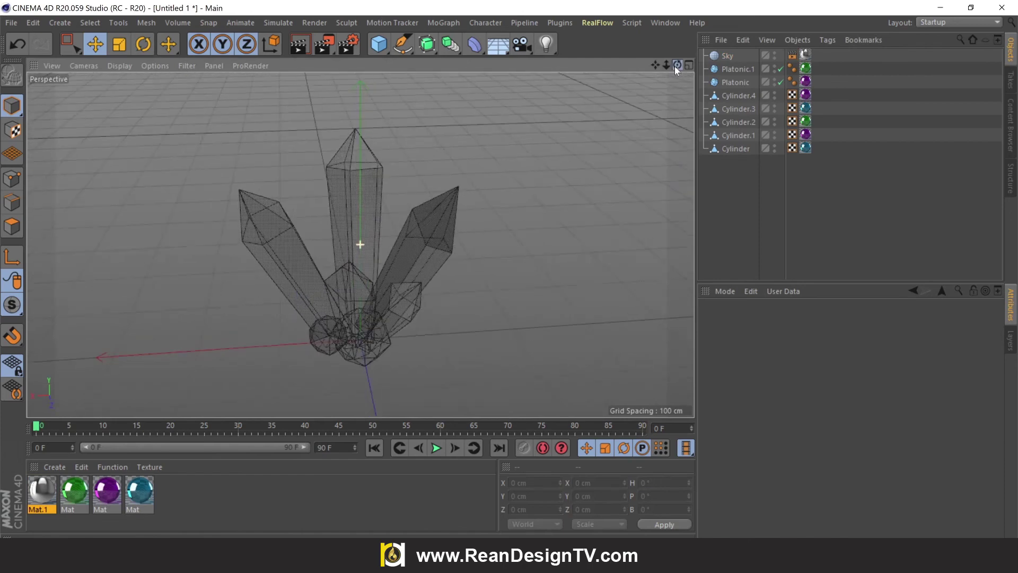
pyautogui.click(299, 50)
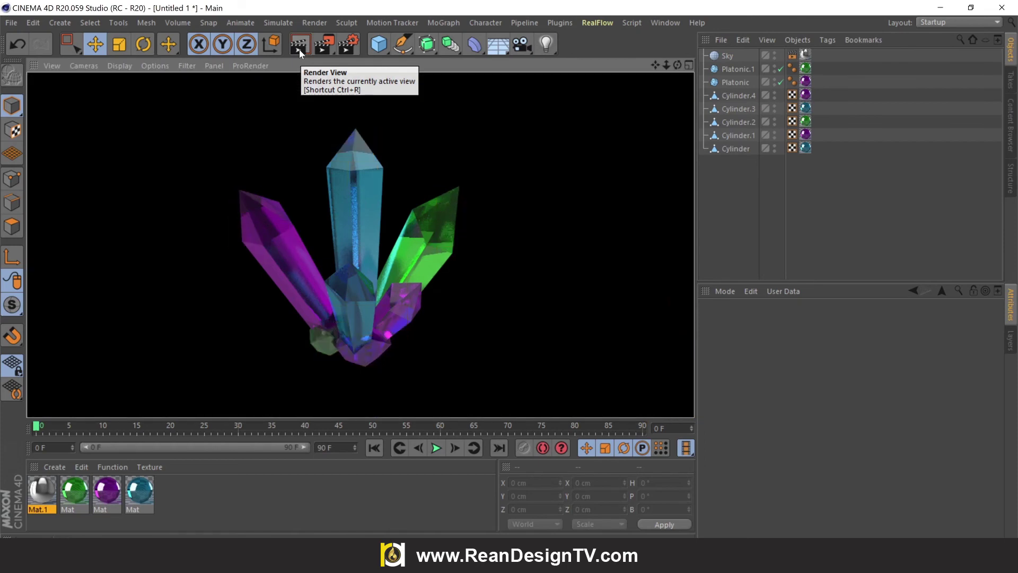
pyautogui.click(533, 271)
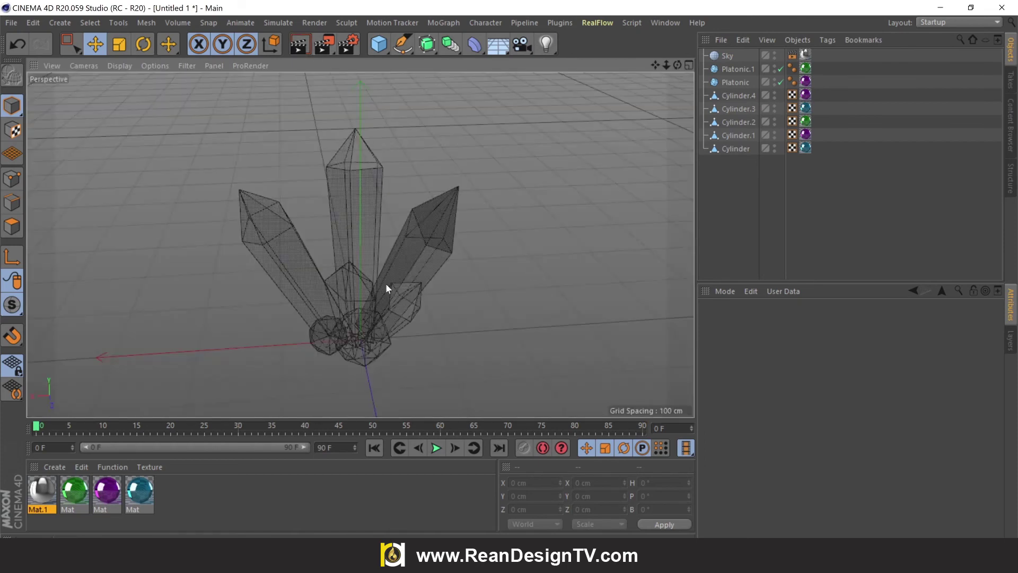
# Add an omni light raised to about 242 cm on Y and set its shadow type to Area.
pyautogui.moveTo(546, 53); pyautogui.dragTo(586, 60)
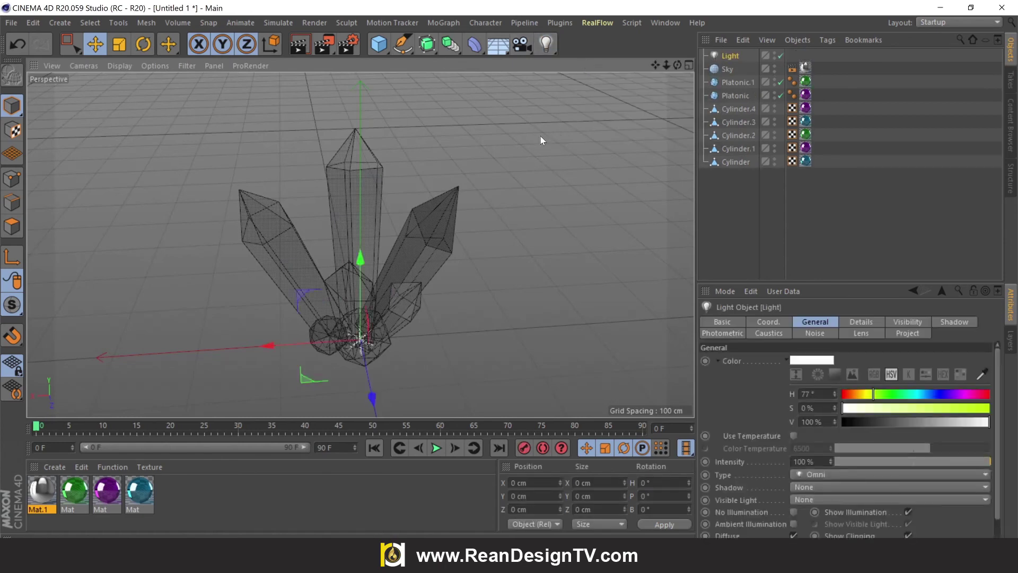
pyautogui.moveTo(361, 257); pyautogui.dragTo(374, 63)
pyautogui.moveTo(677, 65); pyautogui.dragTo(631, 62)
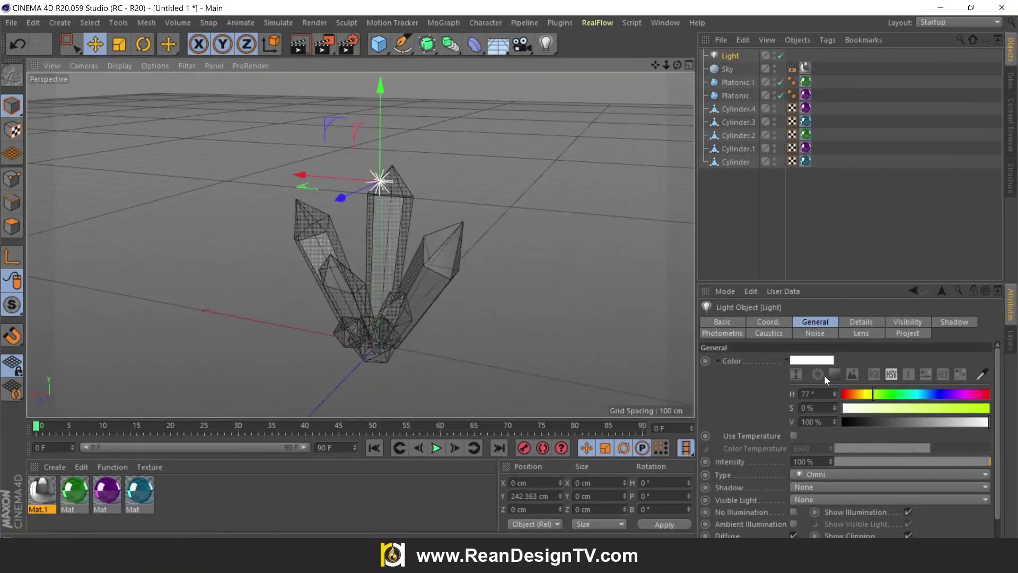
pyautogui.click(842, 486)
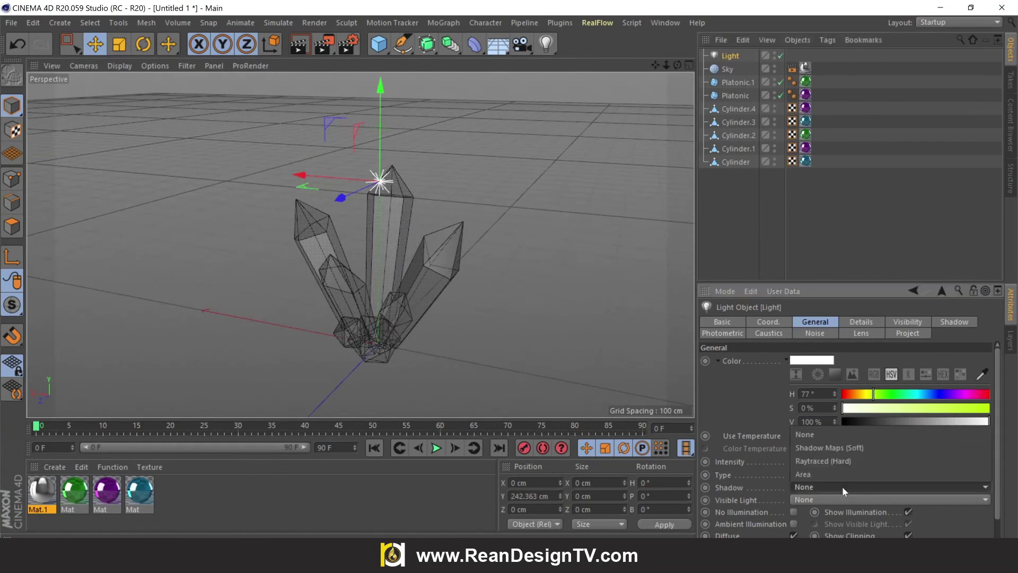
pyautogui.click(829, 477)
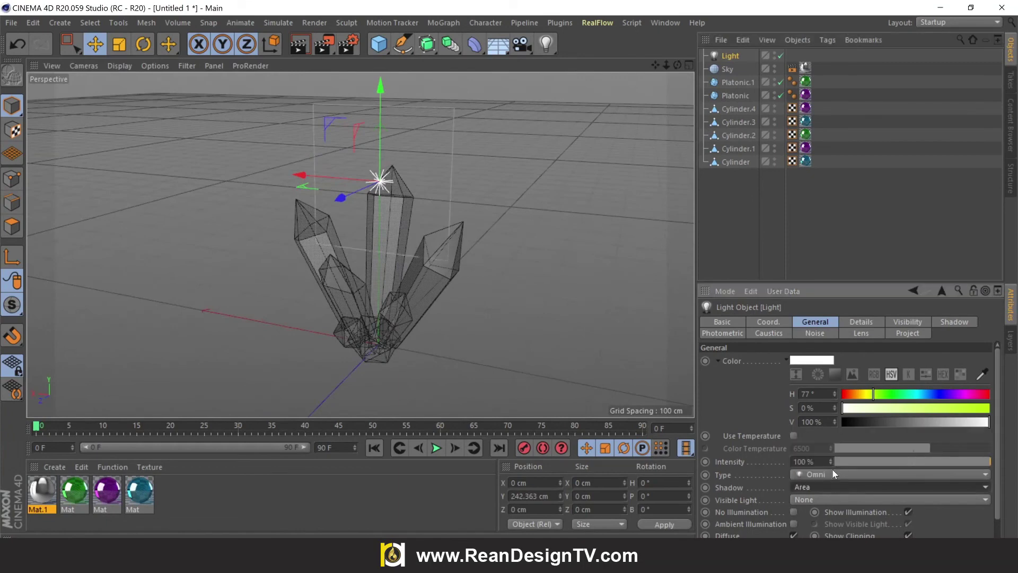
# Add a Target tag to the light and assign Platonic as its target object.
pyautogui.rightClick(734, 55)
pyautogui.moveTo(826, 16)
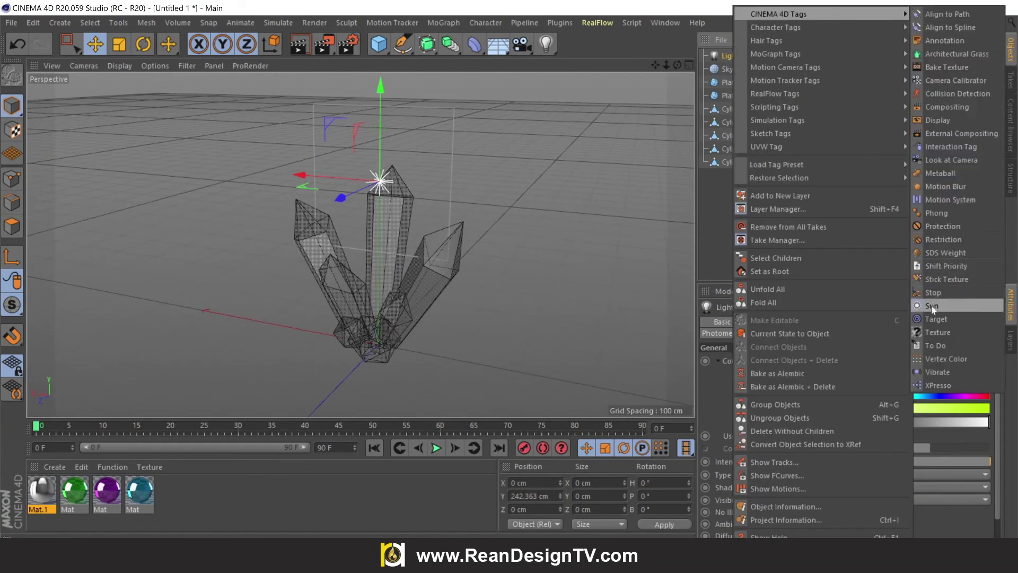
pyautogui.click(936, 319)
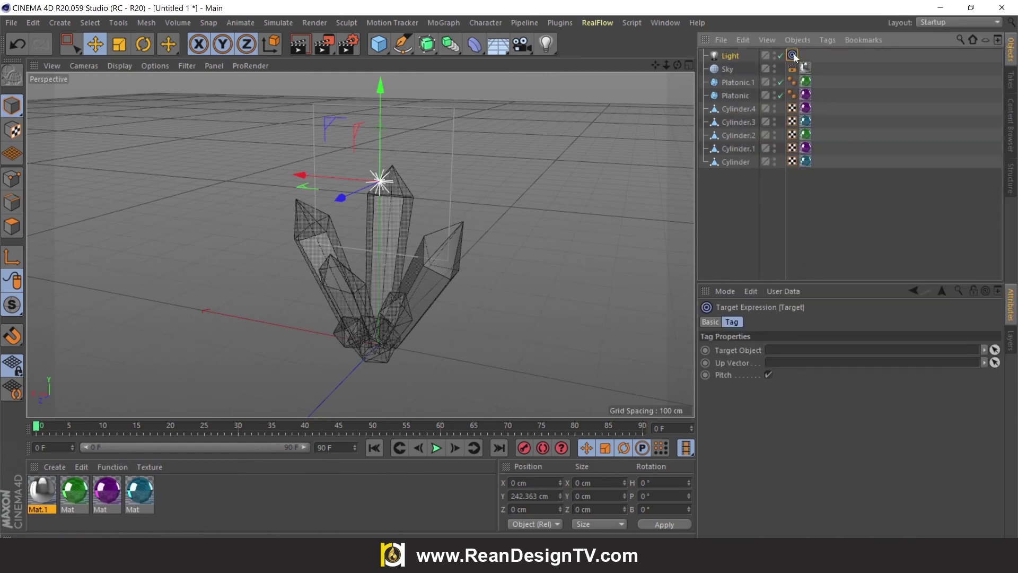
pyautogui.click(751, 181)
pyautogui.click(792, 55)
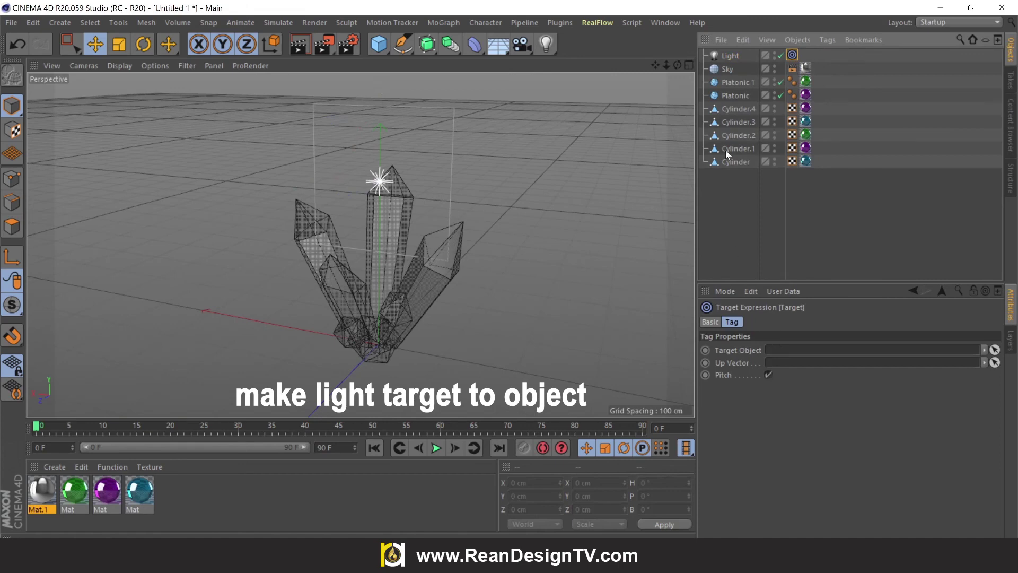
pyautogui.moveTo(739, 96); pyautogui.dragTo(789, 351)
# Move the light up and to the side of the crystals, to about X 199, Y 441 and Z 15 cm.
pyautogui.click(379, 181)
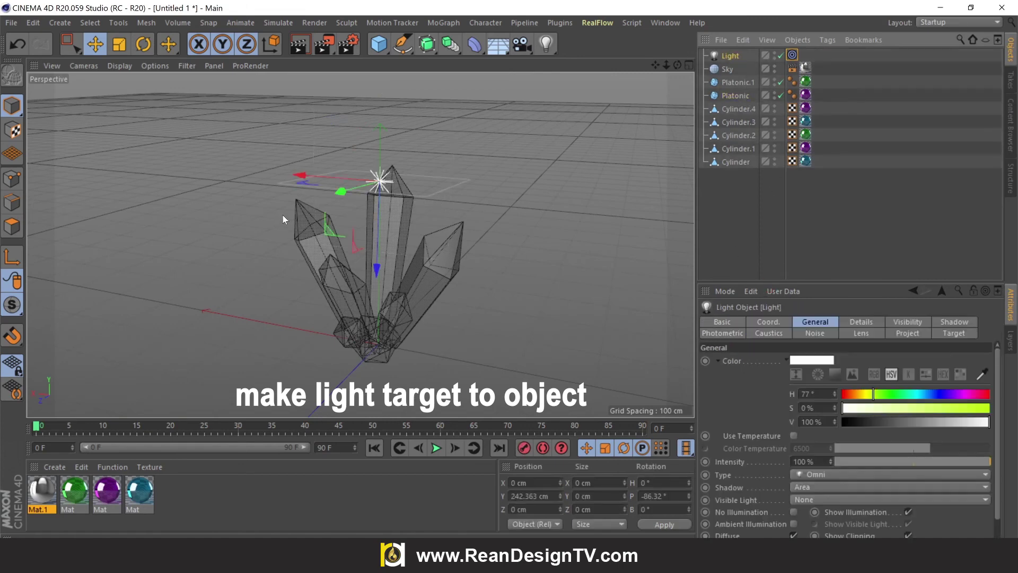
pyautogui.moveTo(343, 192); pyautogui.dragTo(375, 155)
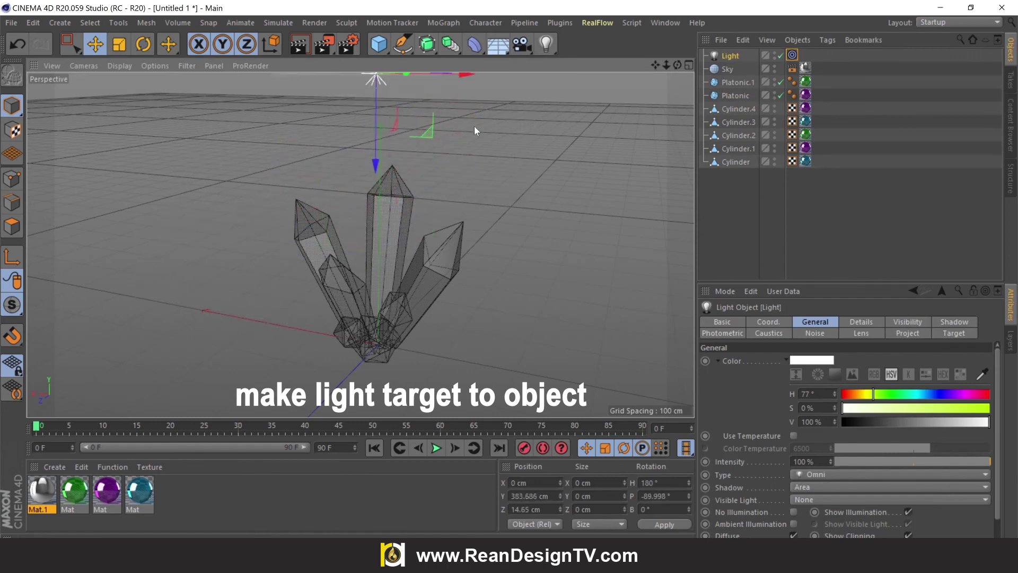
pyautogui.scroll(-2, 567, 135)
pyautogui.moveTo(656, 65); pyautogui.dragTo(652, 140)
pyautogui.moveTo(501, 170); pyautogui.dragTo(401, 121)
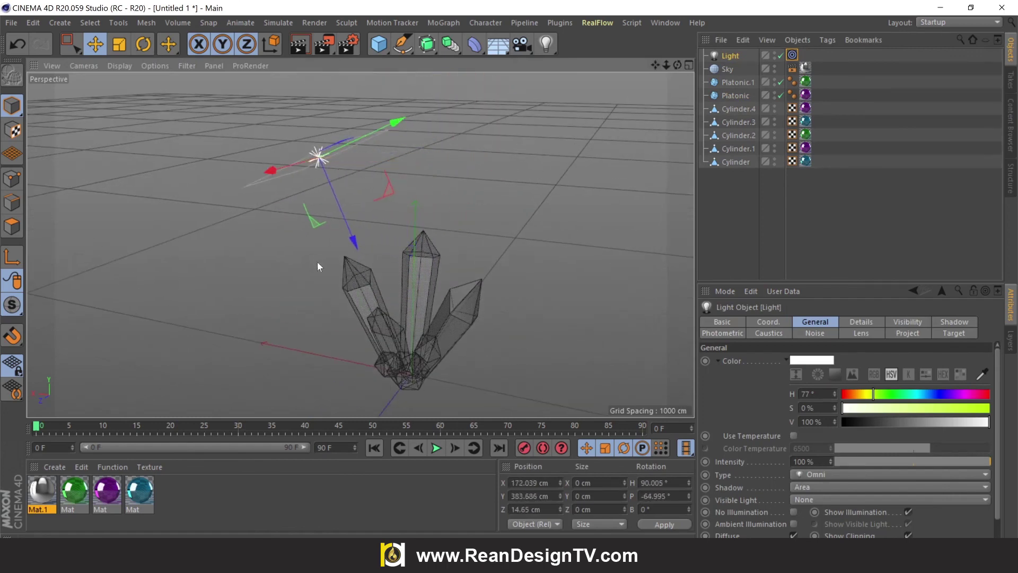
pyautogui.moveTo(349, 232); pyautogui.dragTo(334, 198)
pyautogui.scroll(2, 406, 332)
pyautogui.moveTo(656, 65); pyautogui.dragTo(641, 28)
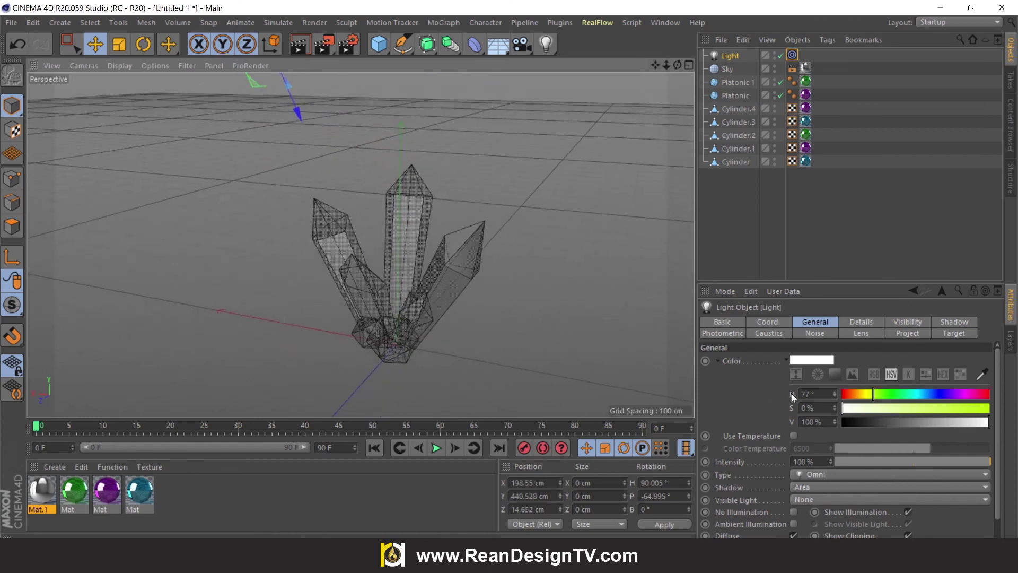
# Set the light's color to a partly saturated cyan with a hue of 182°.
pyautogui.click(912, 394)
pyautogui.moveTo(913, 394); pyautogui.dragTo(917, 394)
pyautogui.click(938, 408)
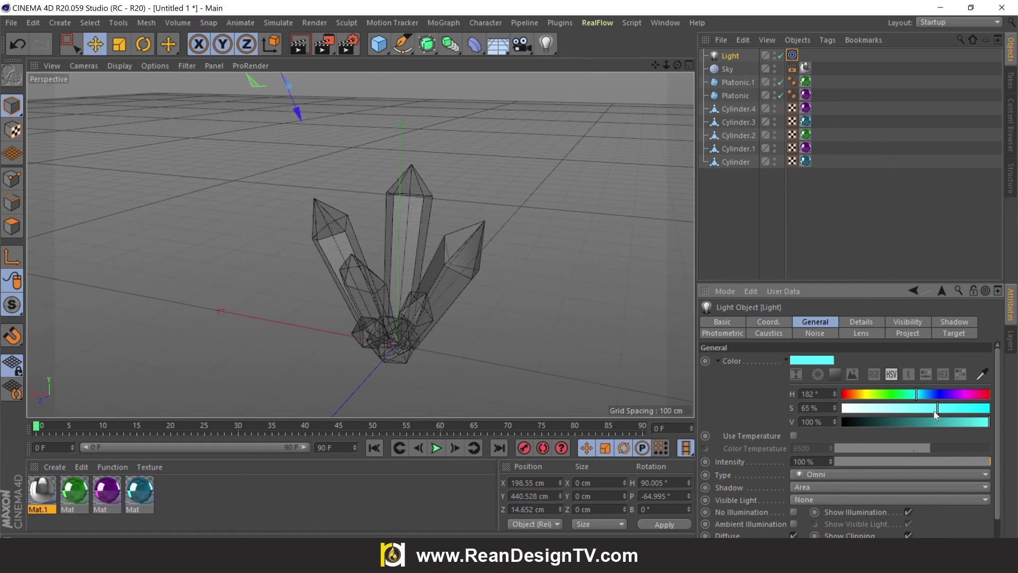
pyautogui.click(931, 409)
pyautogui.click(498, 359)
pyautogui.scroll(2, 509, 328)
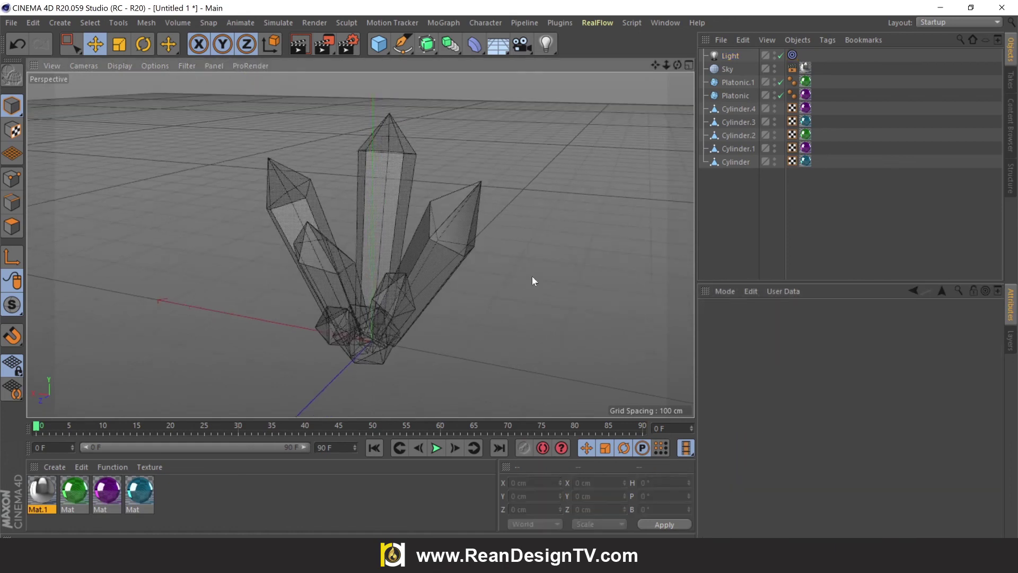
# Render a preview of the crystal cluster in the perspective viewport from a slightly higher angle.
pyautogui.moveTo(675, 69)
pyautogui.mouseDown()
pyautogui.moveTo(359, 243)
pyautogui.moveTo(284, 77)
pyautogui.mouseUp()
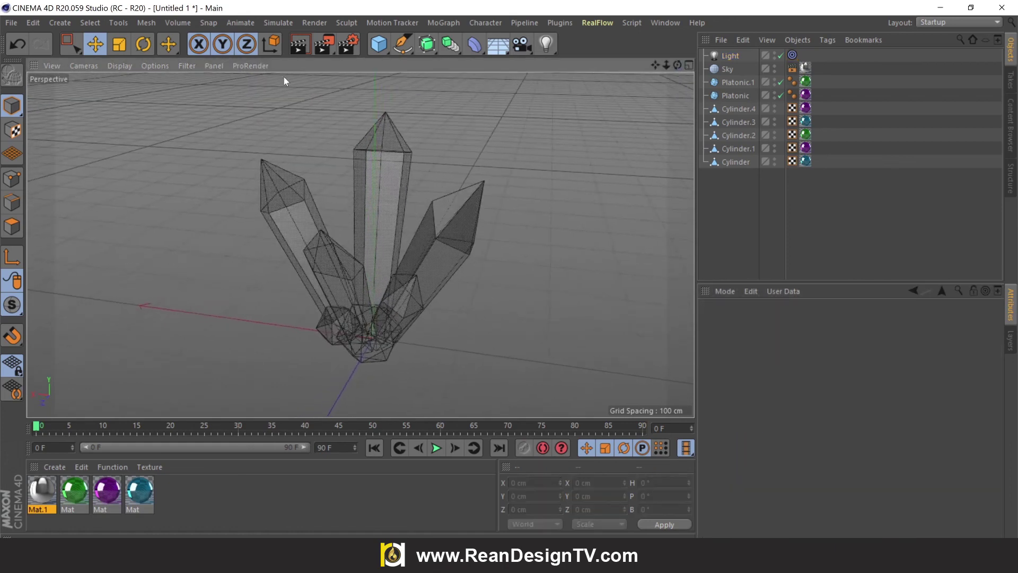
pyautogui.click(300, 44)
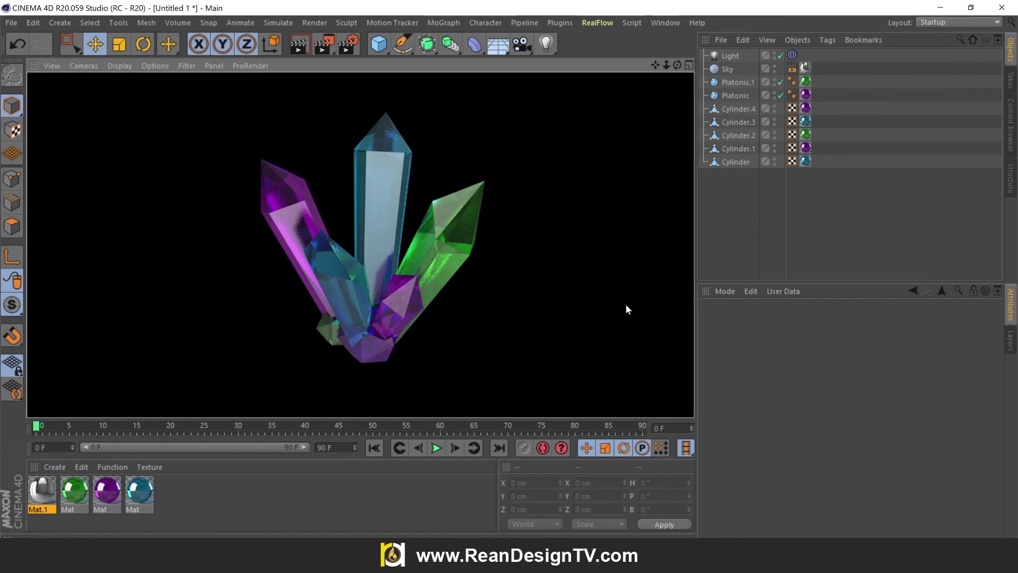
pyautogui.click(626, 306)
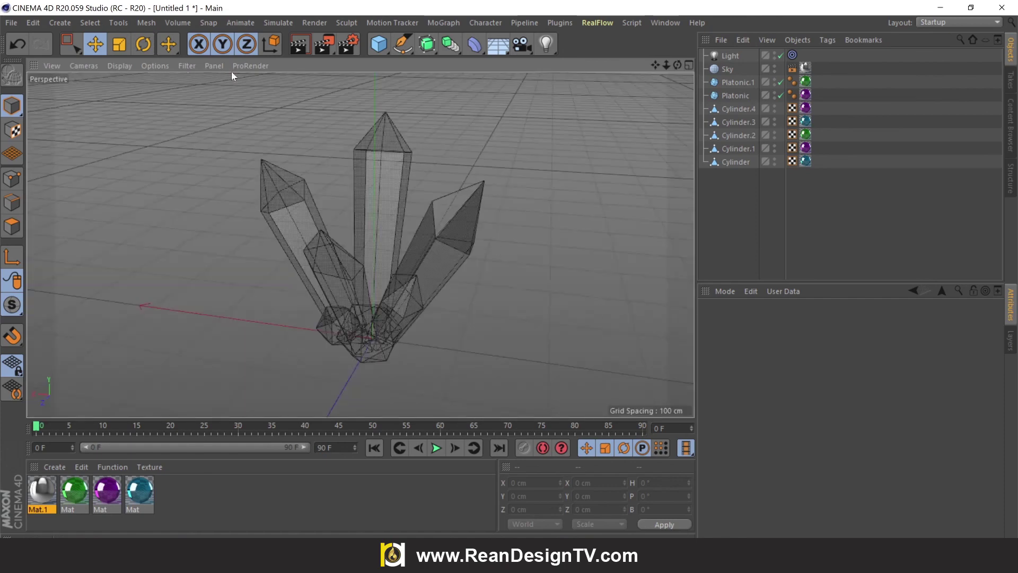
# Set the renderer to Physical and add the Global Illumination effect in the render settings.
pyautogui.click(350, 47)
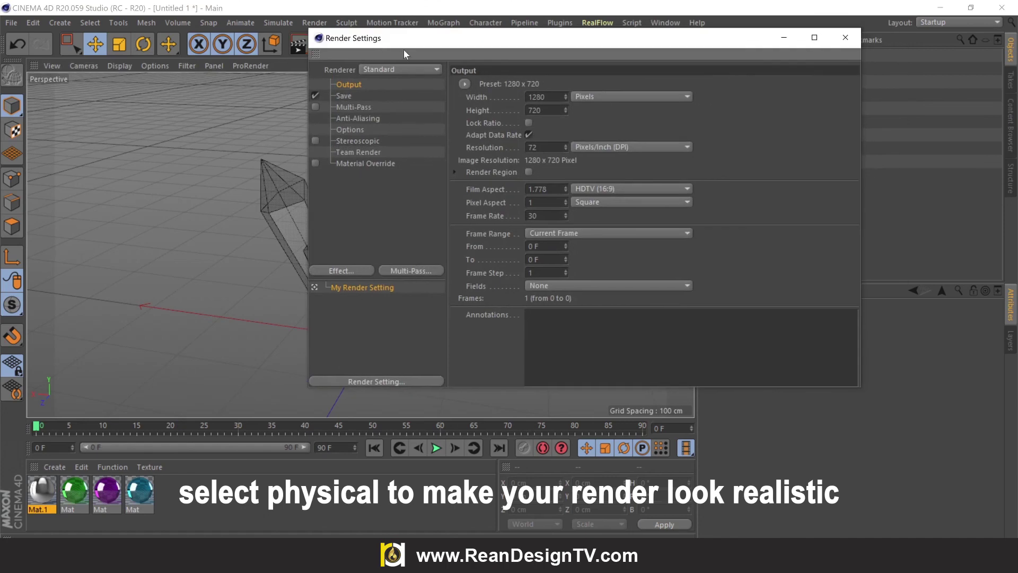
pyautogui.click(411, 68)
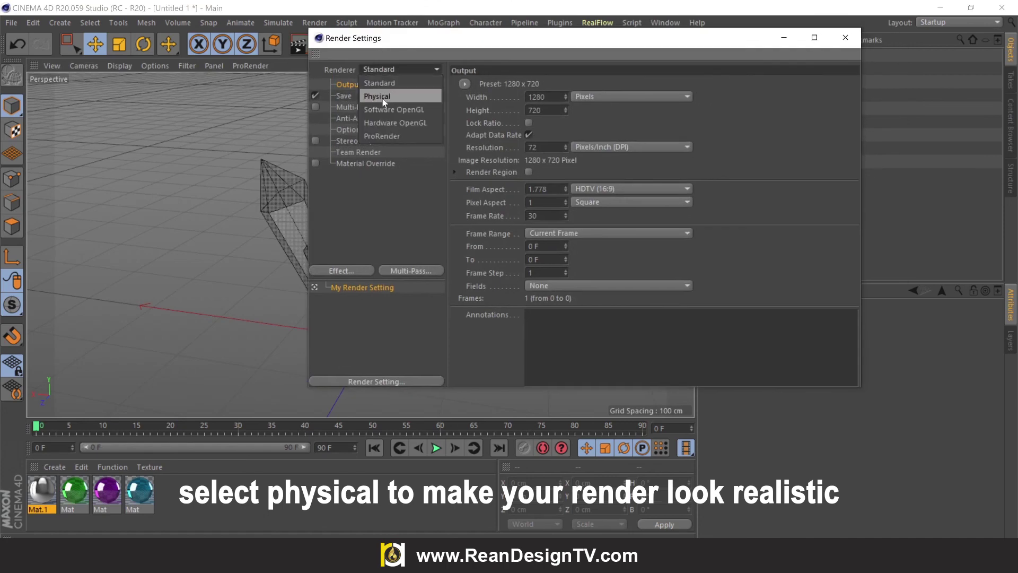
pyautogui.click(383, 97)
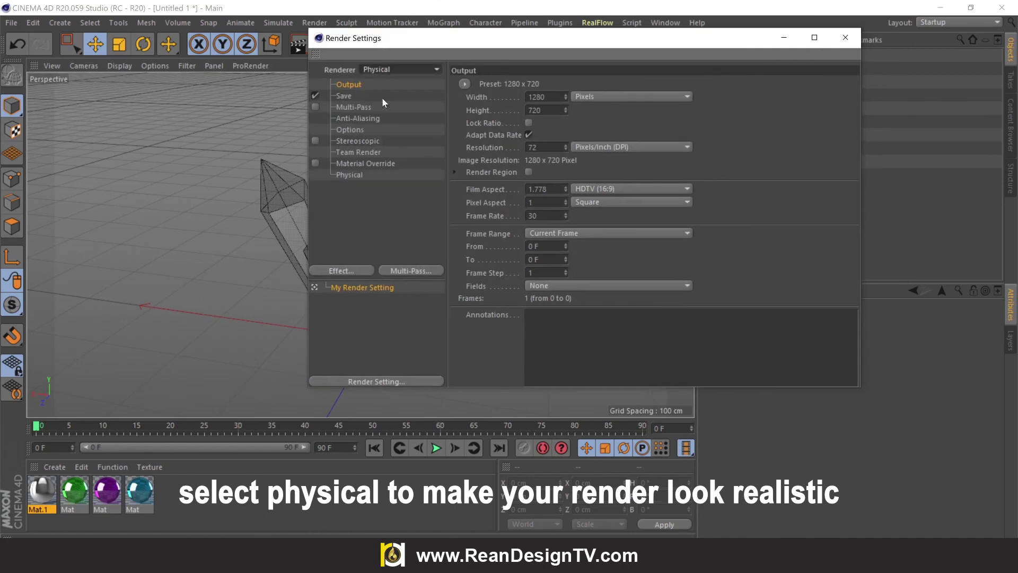
pyautogui.click(347, 271)
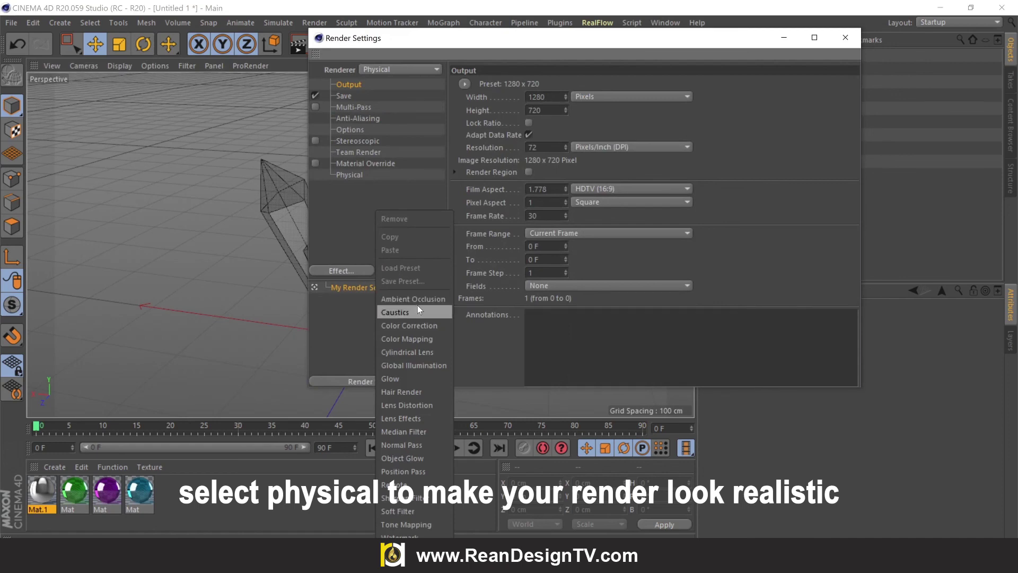
pyautogui.click(419, 366)
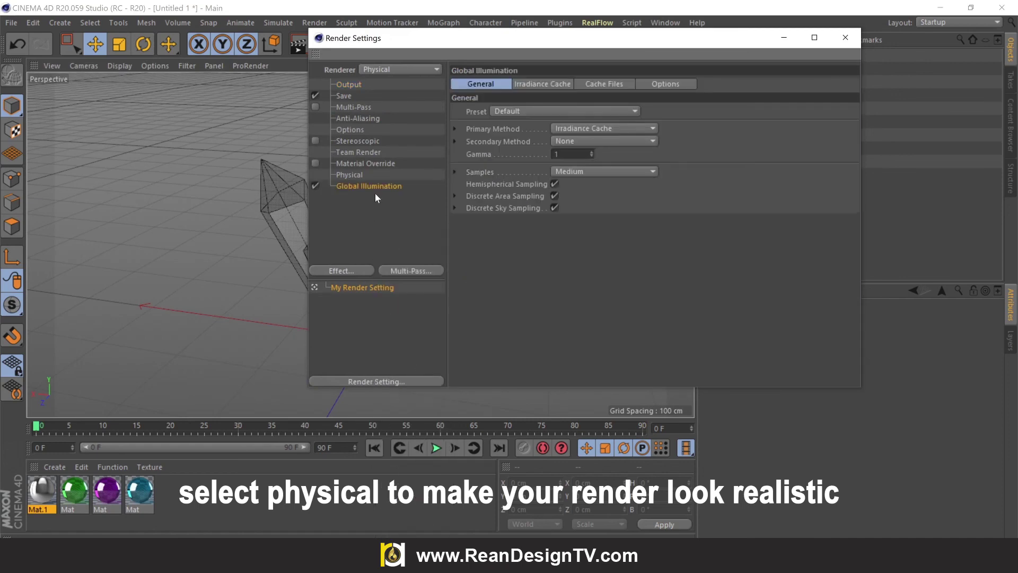
pyautogui.click(377, 69)
pyautogui.click(384, 97)
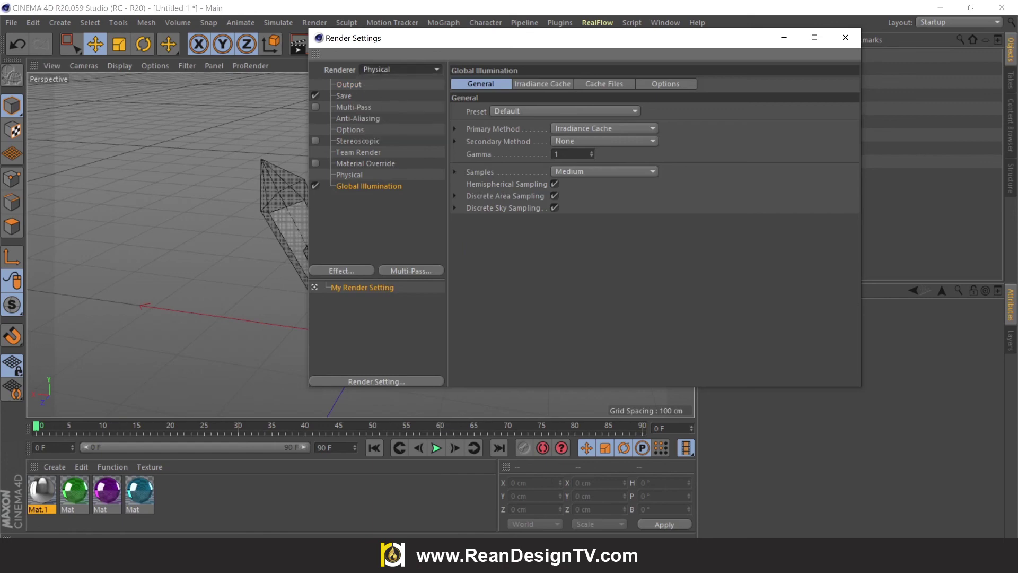
pyautogui.click(845, 37)
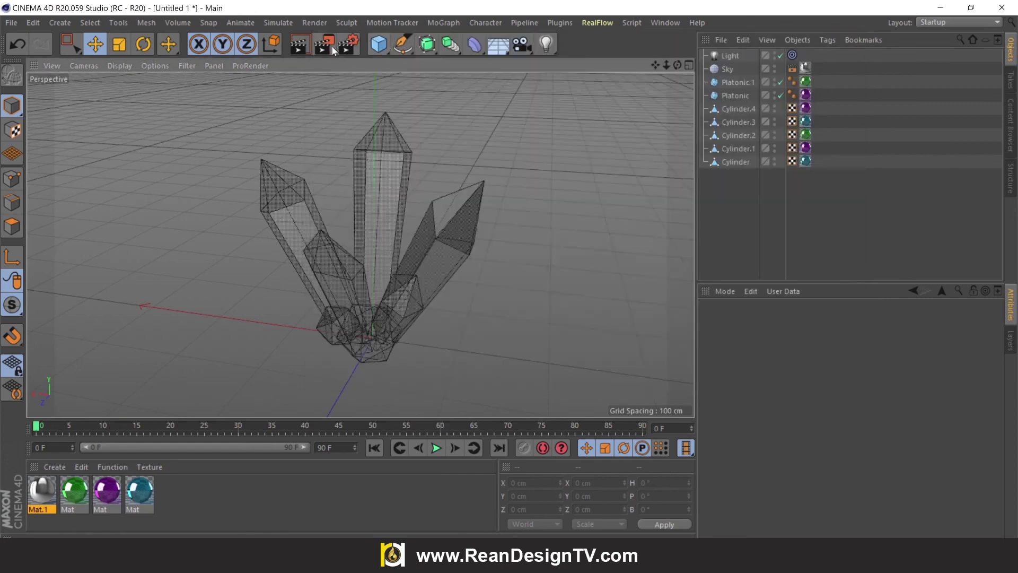
# Render the current frame of the crystal cluster to the Picture Viewer.
pyautogui.click(332, 45)
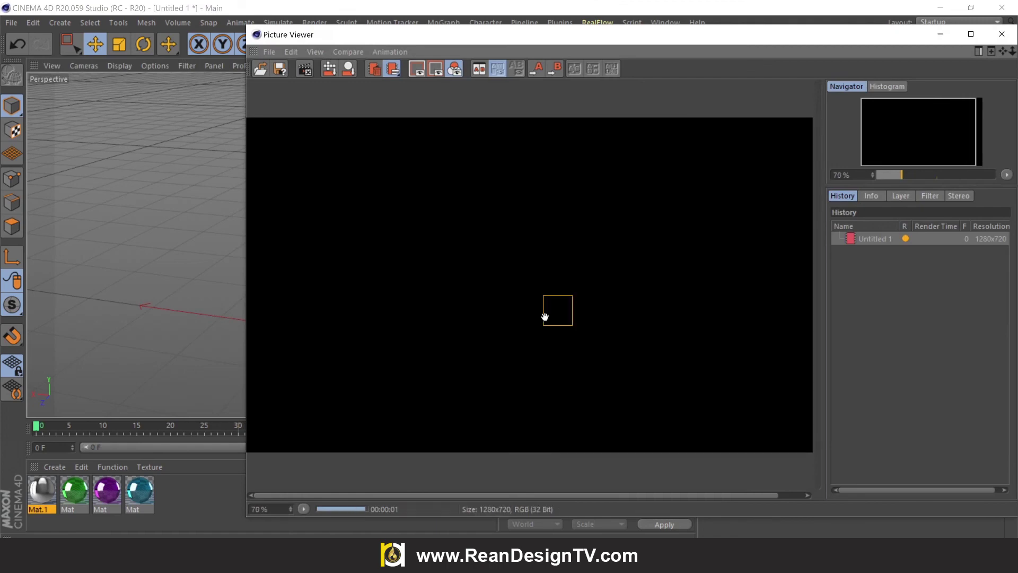
pyautogui.moveTo(580, 40); pyautogui.dragTo(447, 28)
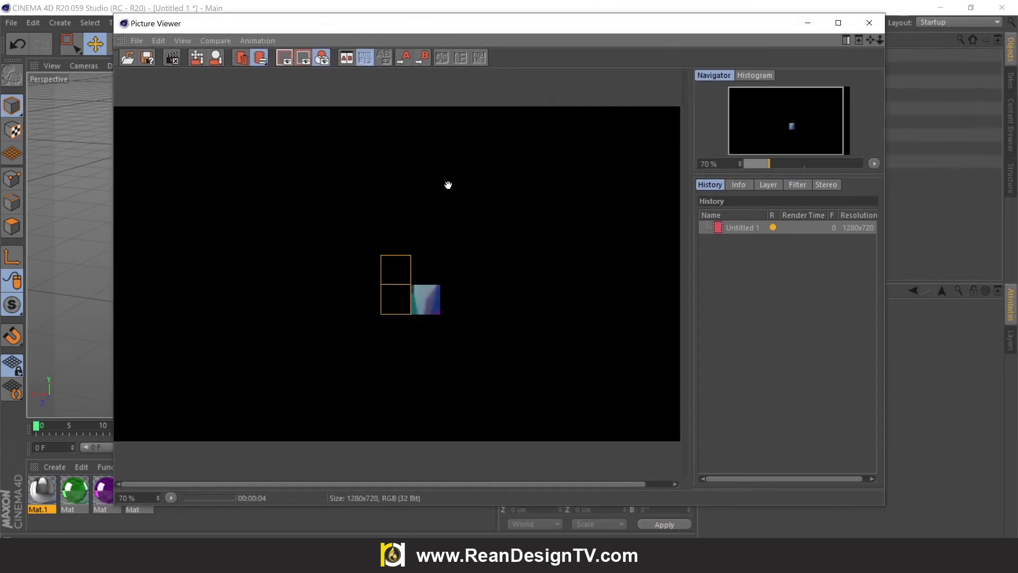